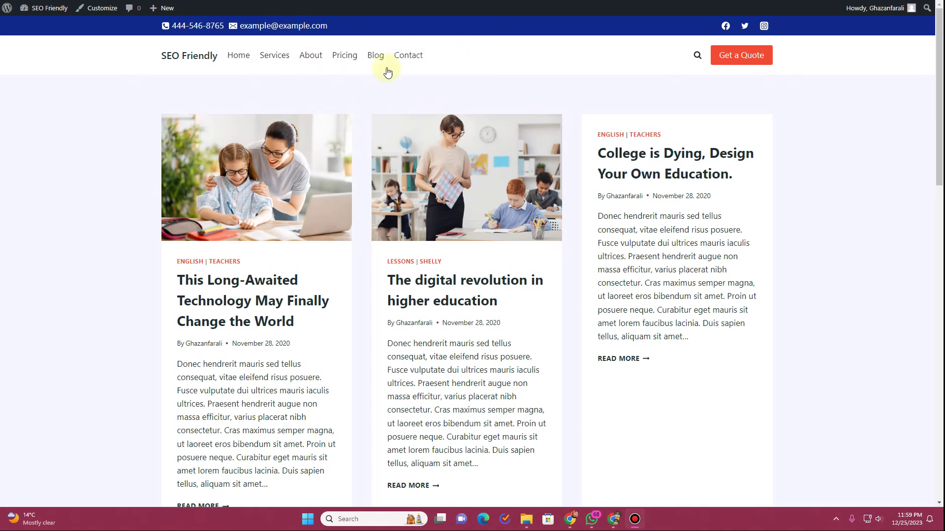
Step: Look through the website's blog listing down to the footer and back to the header
scroll(516, 355, "down", 20)
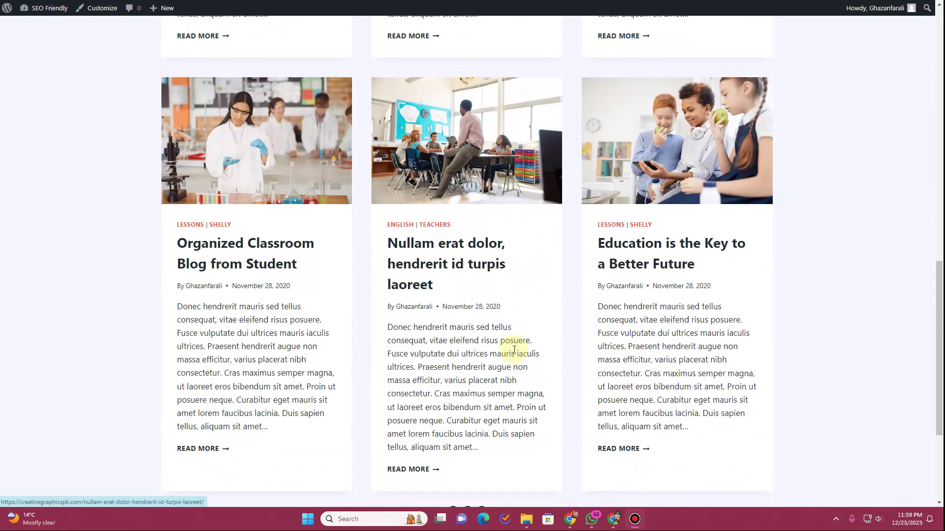
scroll(509, 351, "down", 5)
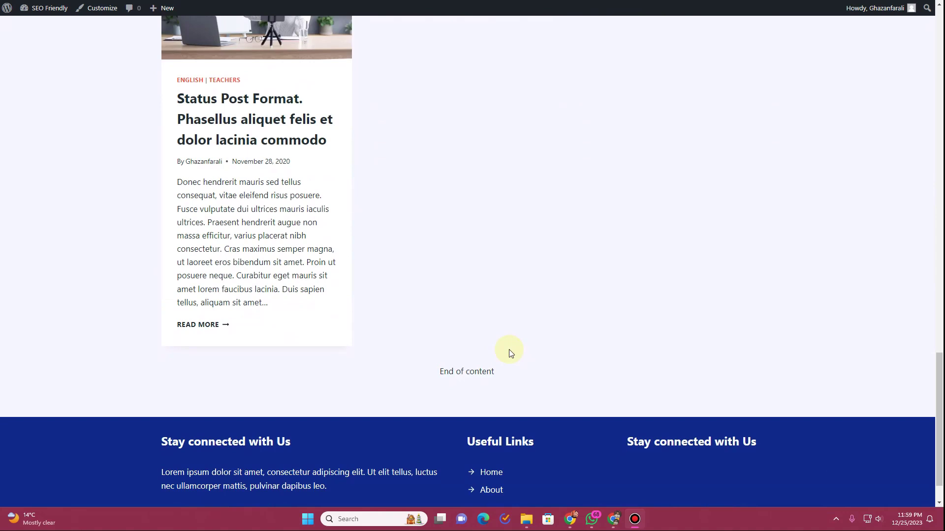
scroll(507, 353, "up", 12)
scroll(507, 353, "up", 15)
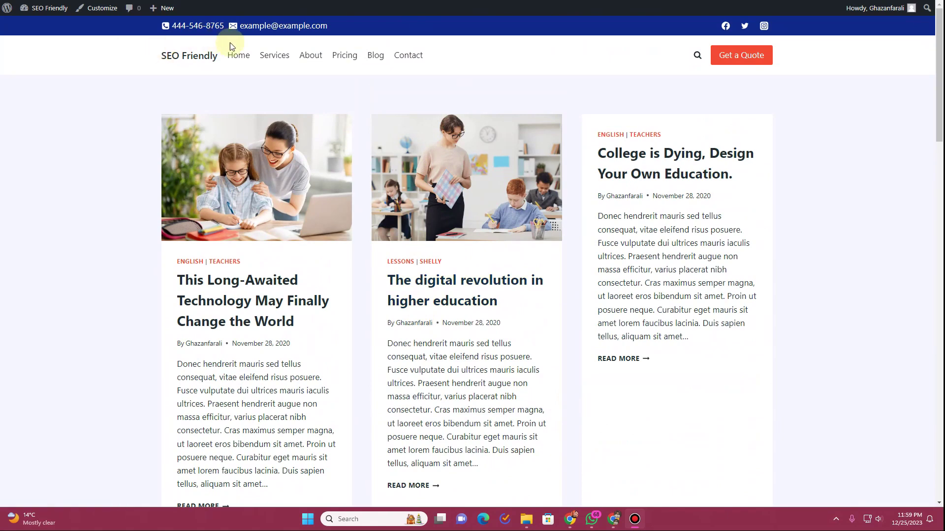
scroll(243, 158, "down", 20)
scroll(386, 320, "up", 5)
scroll(385, 405, "down", 5)
scroll(635, 183, "up", 15)
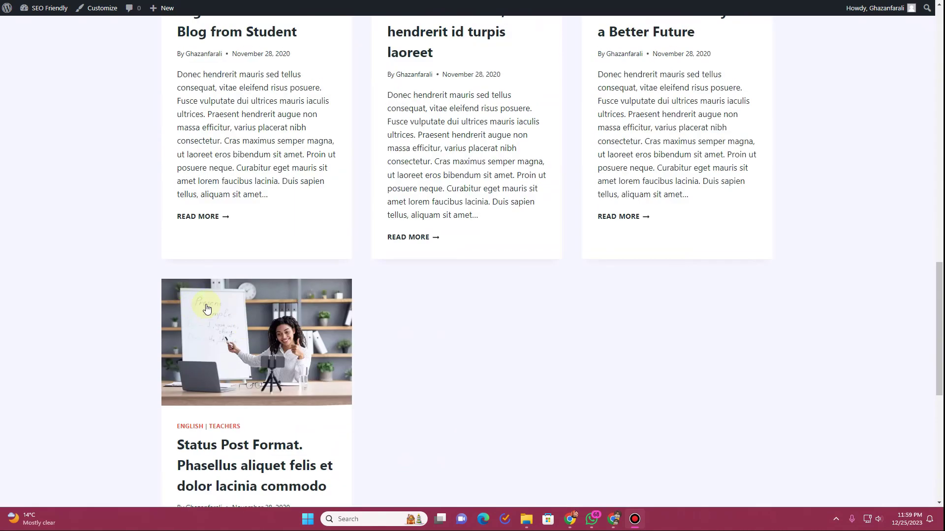
scroll(636, 183, "up", 15)
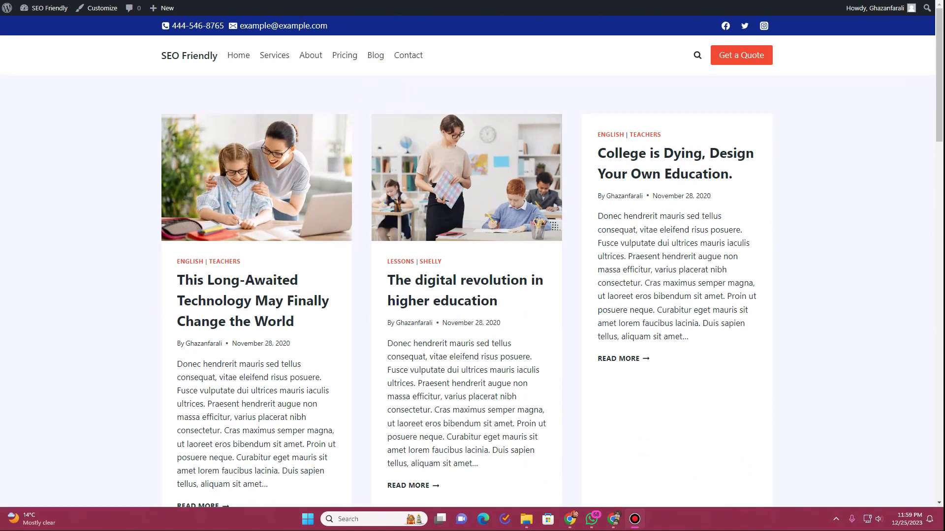
Step: Switch to the PageSpeed Insights report and review the site's desktop scores, metrics and improvement opportunities
key("alt+Tab")
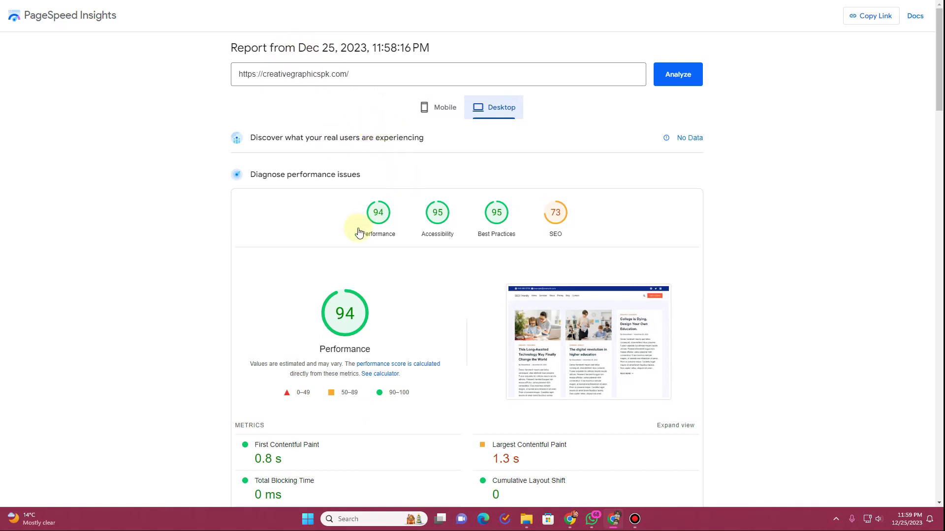
scroll(398, 196, "down", 1)
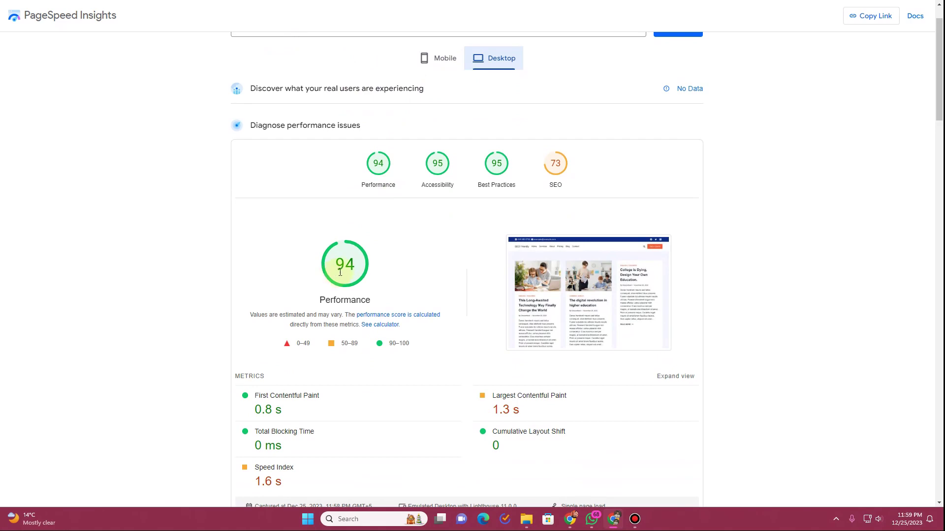
scroll(386, 253, "down", 8)
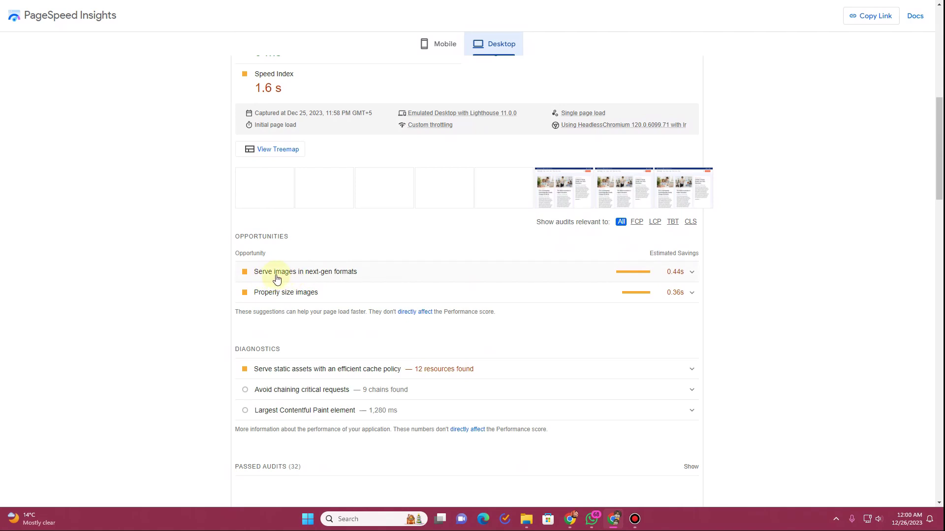
scroll(385, 248, "up", 4)
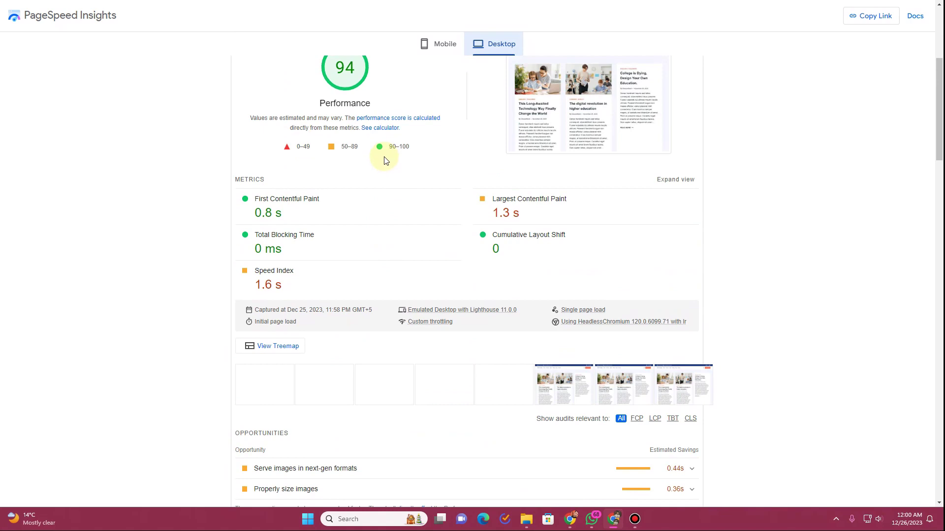
scroll(384, 160, "up", 4)
Step: Review the mobile report's performance score, Largest Contentful Paint and image opportunities, and return to the desktop results
left_click(439, 59)
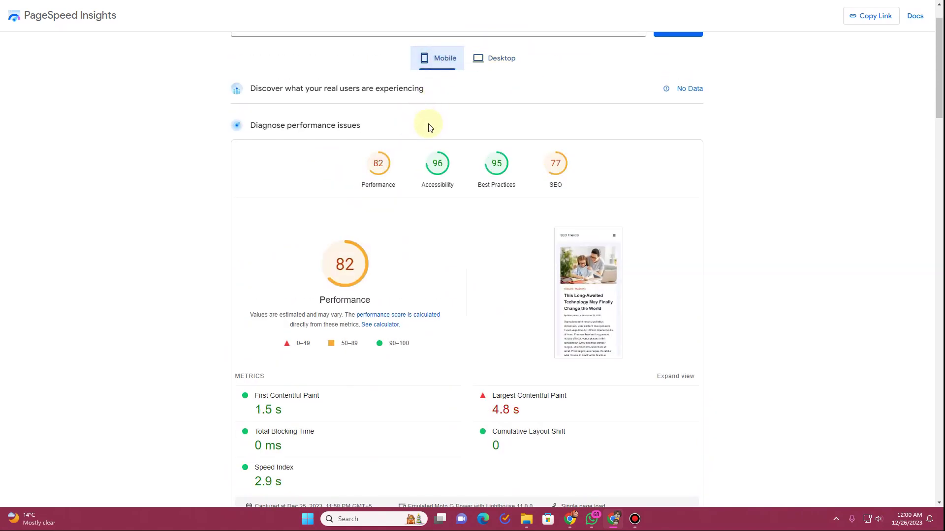
scroll(430, 127, "down", 2)
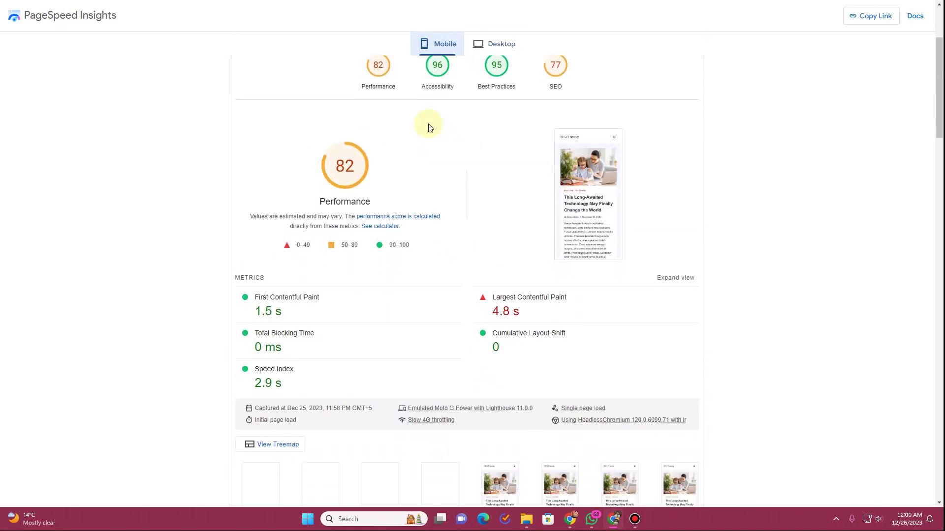
left_click_drag(356, 165, 331, 164)
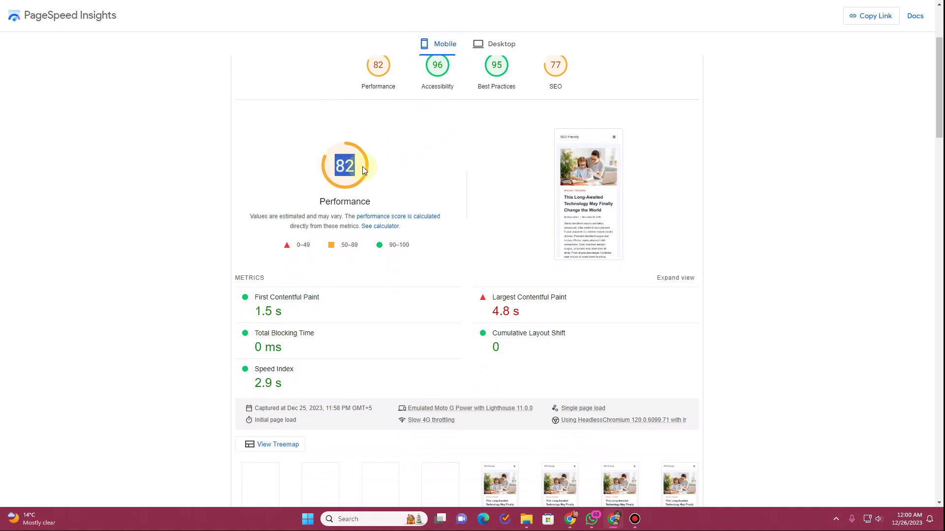
left_click(381, 170)
scroll(382, 172, "down", 2)
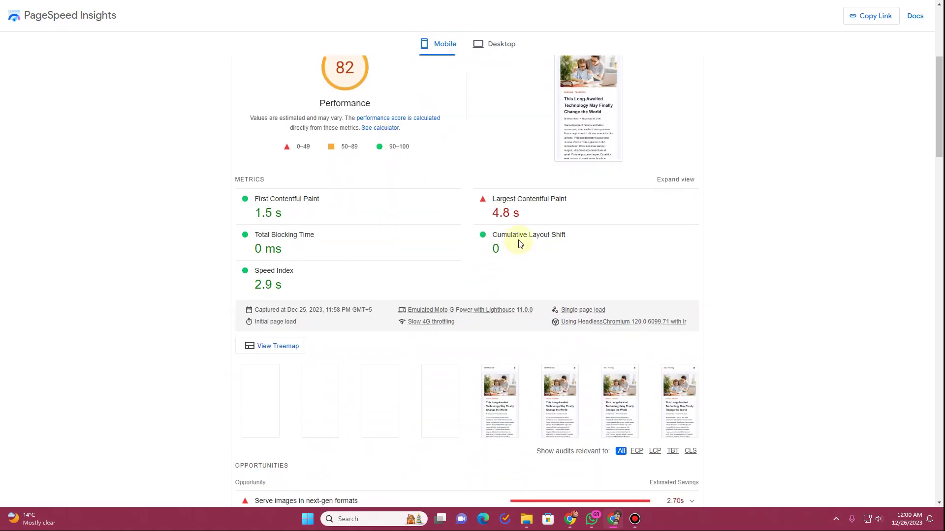
left_click_drag(520, 212, 491, 214)
scroll(399, 235, "down", 6)
scroll(369, 235, "down", 1)
scroll(340, 234, "up", 1)
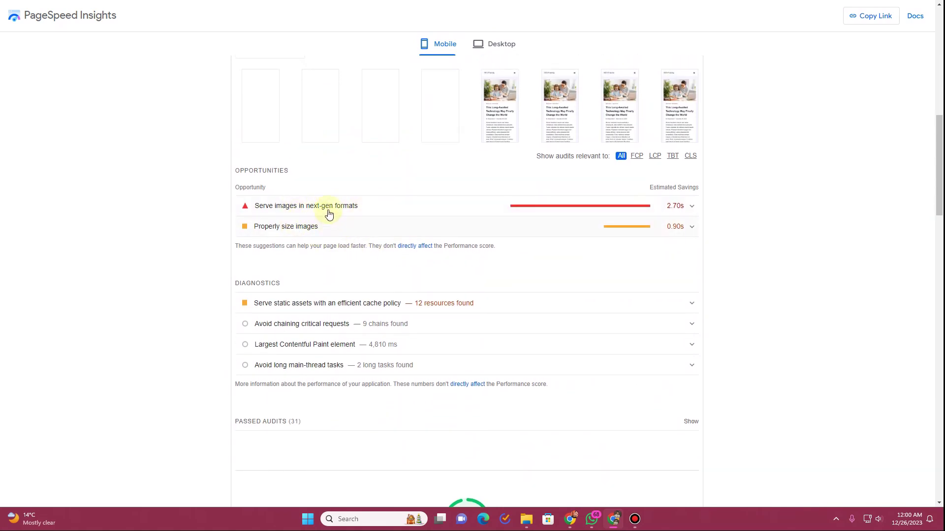
scroll(338, 215, "up", 12)
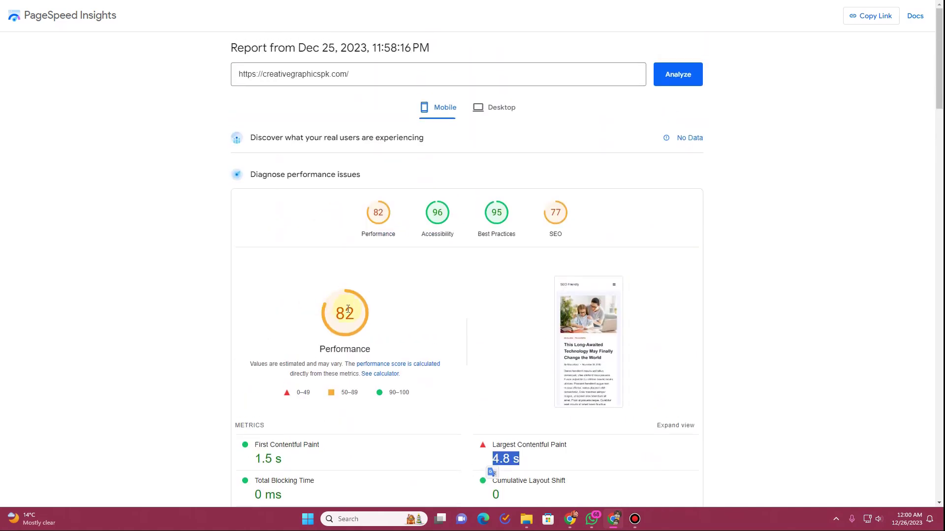
left_click(493, 107)
Step: Go back to the SEO Friendly website and open its installed plugins in the WordPress dashboard
key("ctrl+Tab")
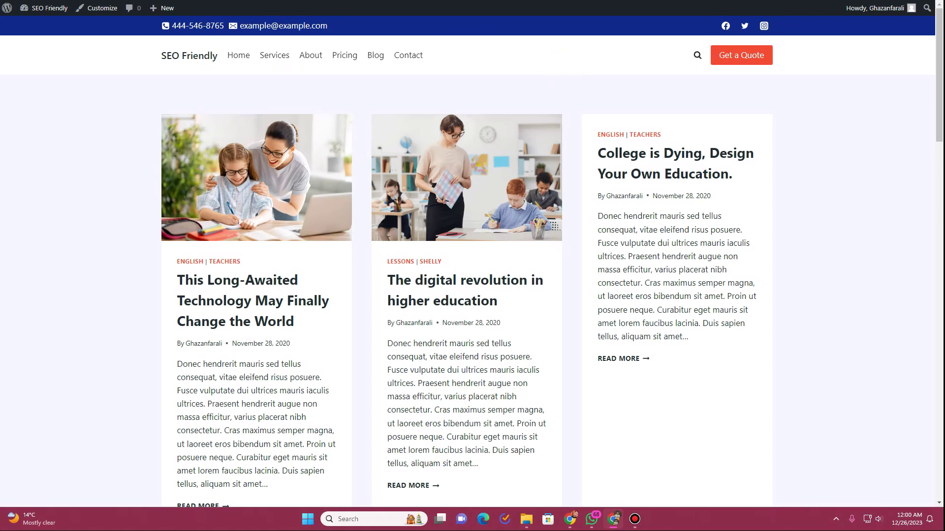
scroll(56, 82, "down", 1)
left_click(32, 21)
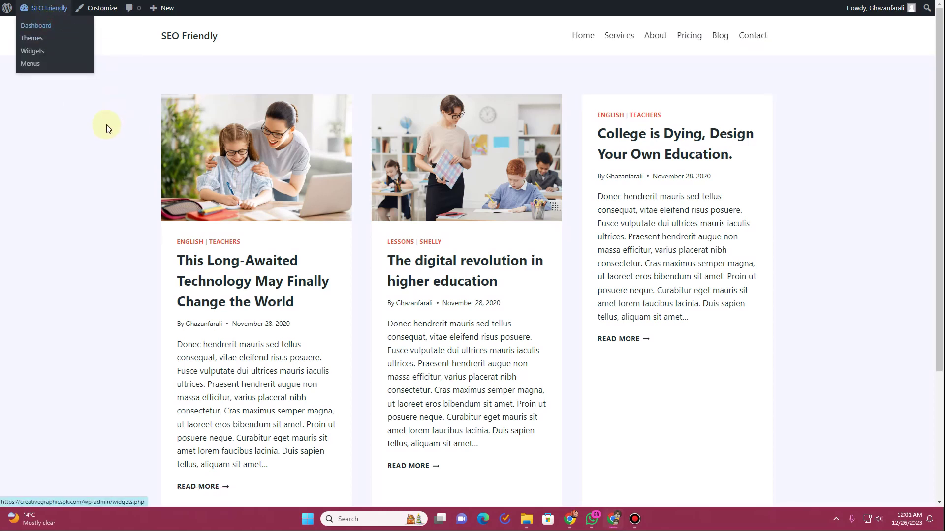
left_click(27, 177)
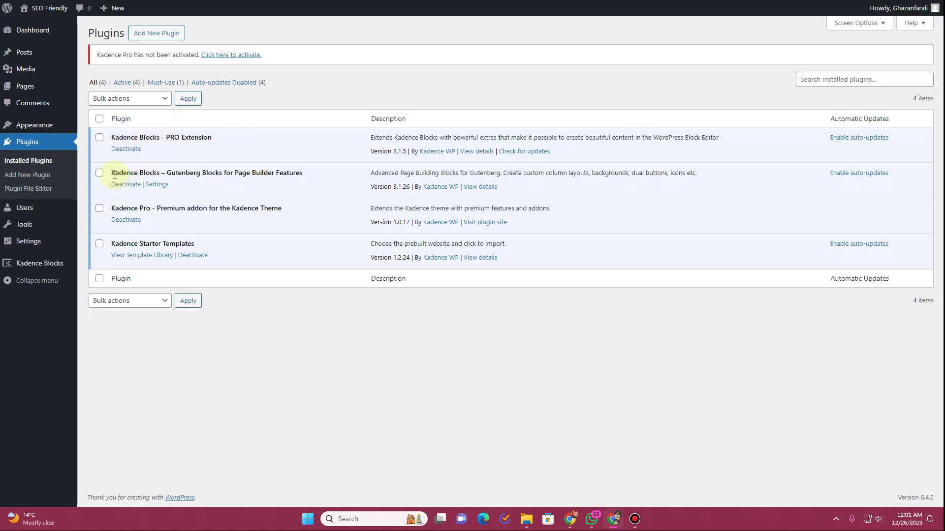
Step: Examine the installed Kadence Blocks, Kadence Blocks PRO Extension and Kadence Pro plugins
left_click_drag(110, 173, 305, 169)
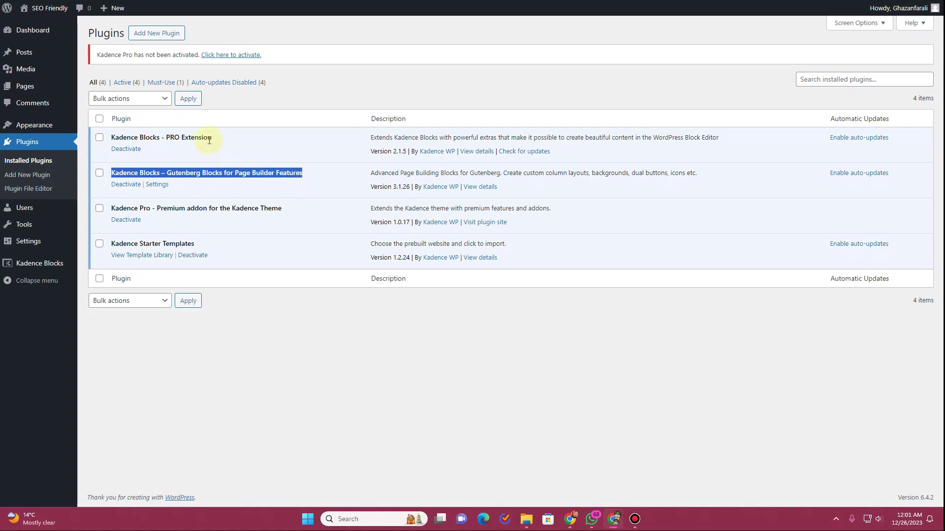
left_click_drag(213, 138, 107, 137)
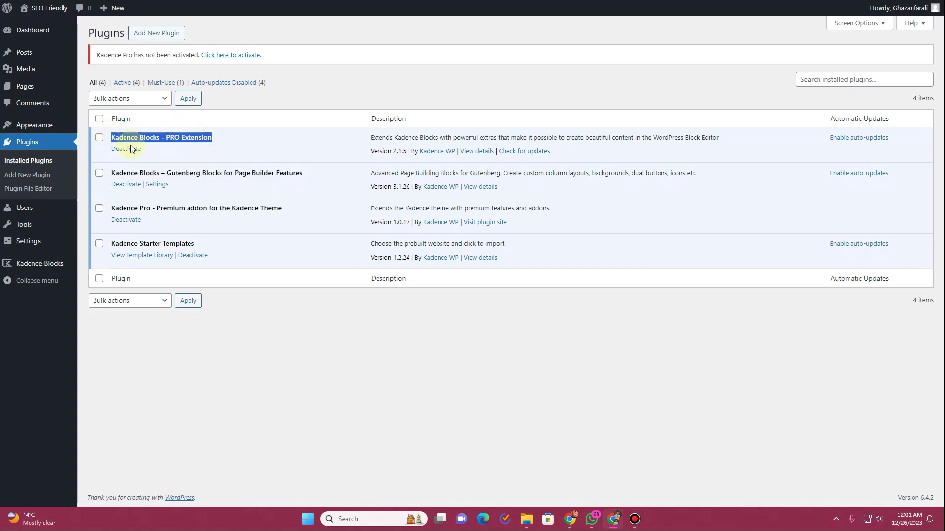
left_click_drag(302, 208, 131, 203)
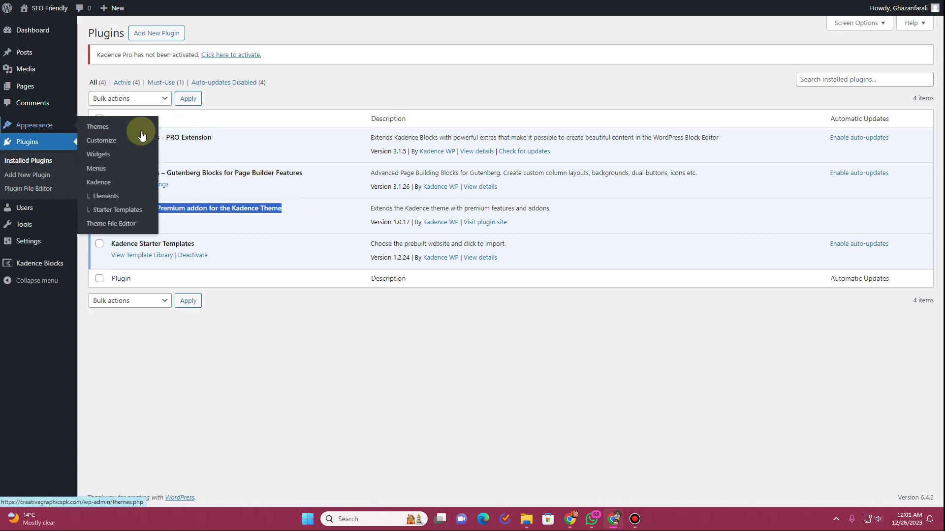
left_click(216, 219)
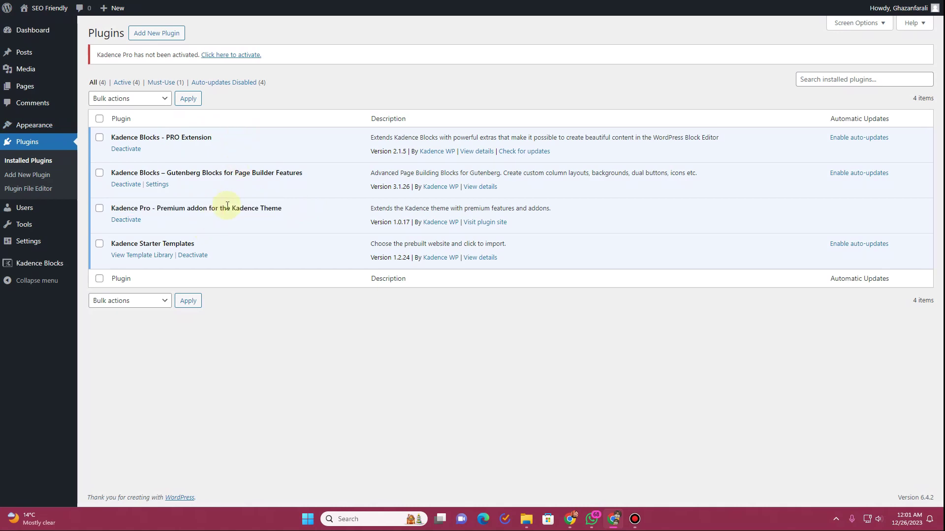
Step: Search the directory of new plugins for "kadence"
left_click(157, 33)
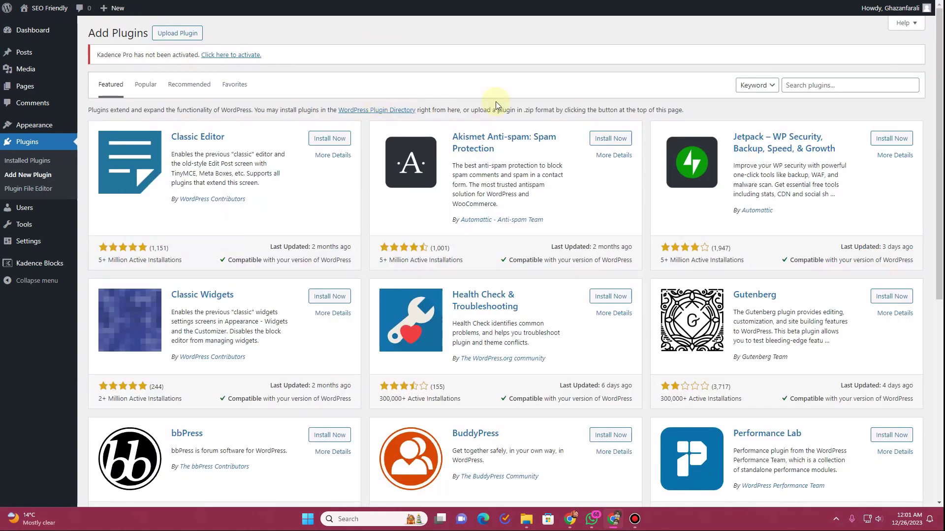
left_click(824, 84)
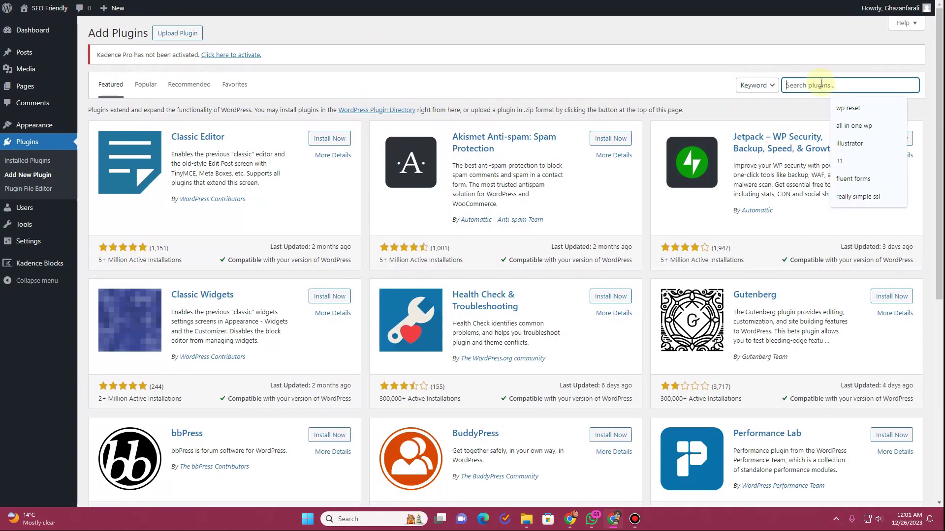
type("kadence")
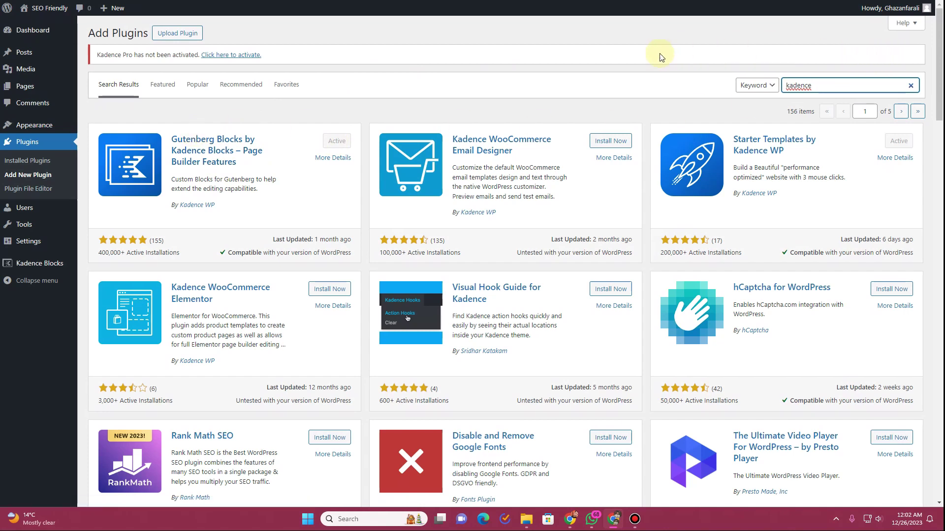
Step: Search the web for "kadence theme" in a new browser tab and open a result
key("ctrl+t")
type("kadence")
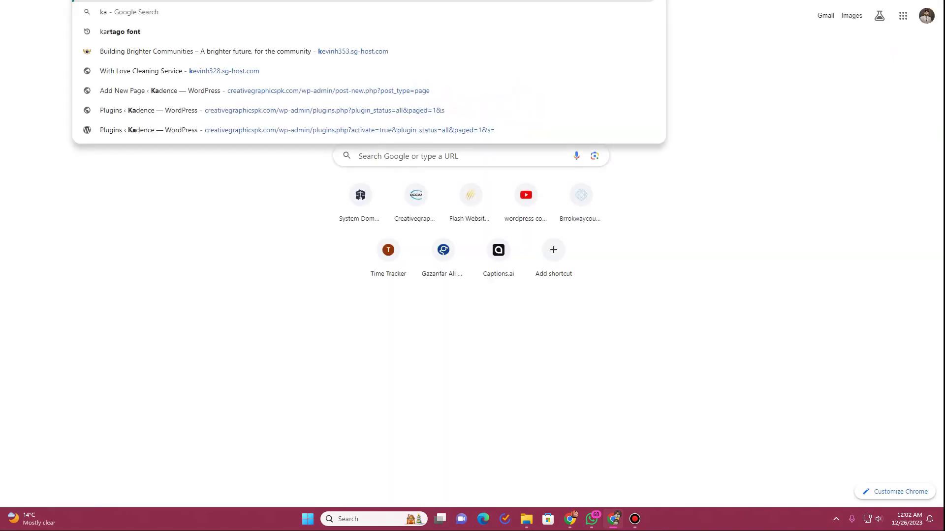
key("Down")
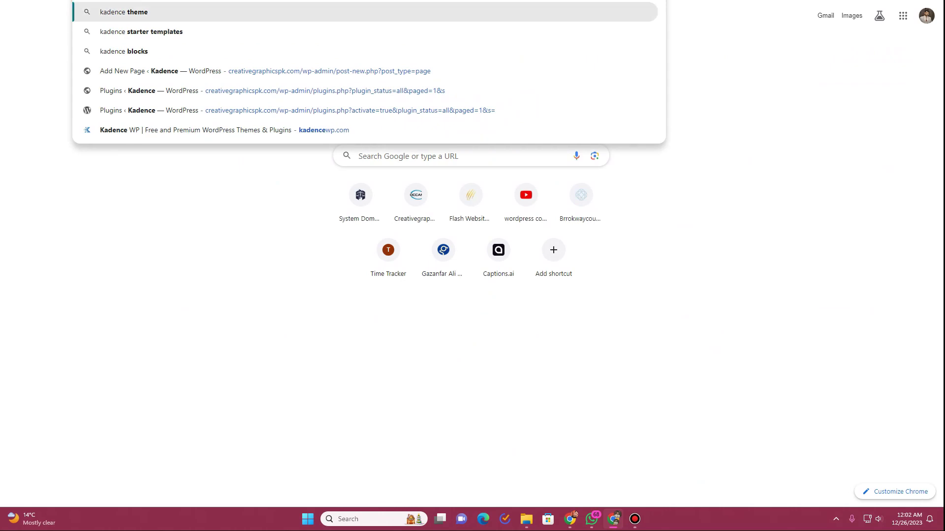
key("Return")
left_click(181, 124)
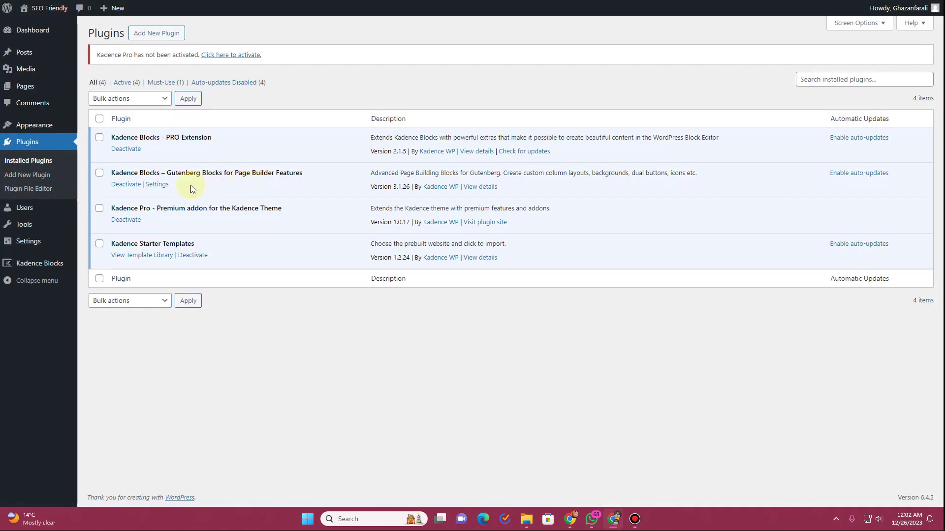
Step: Open the Kadence theme's settings page and toggle the Header Addons pro addon off and on again
mouse_move(37, 126)
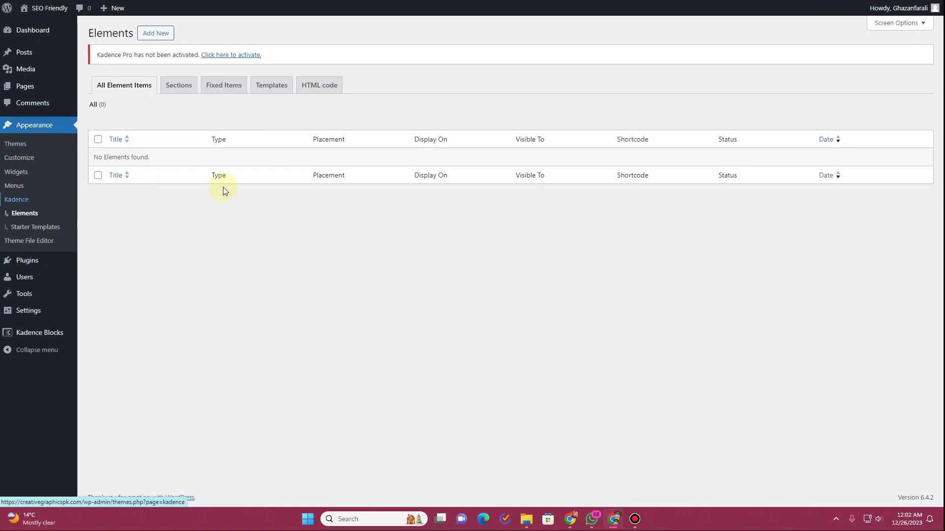
scroll(218, 184, "down", 3)
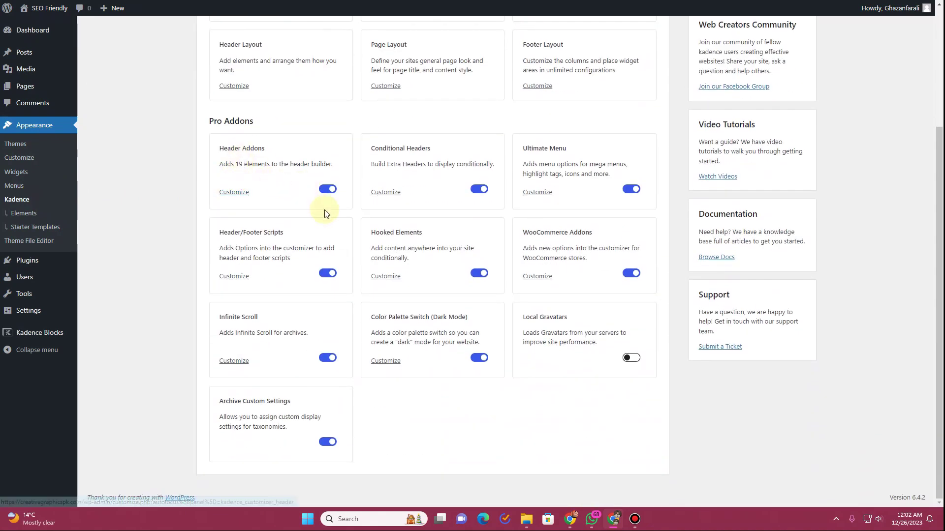
left_click(328, 191)
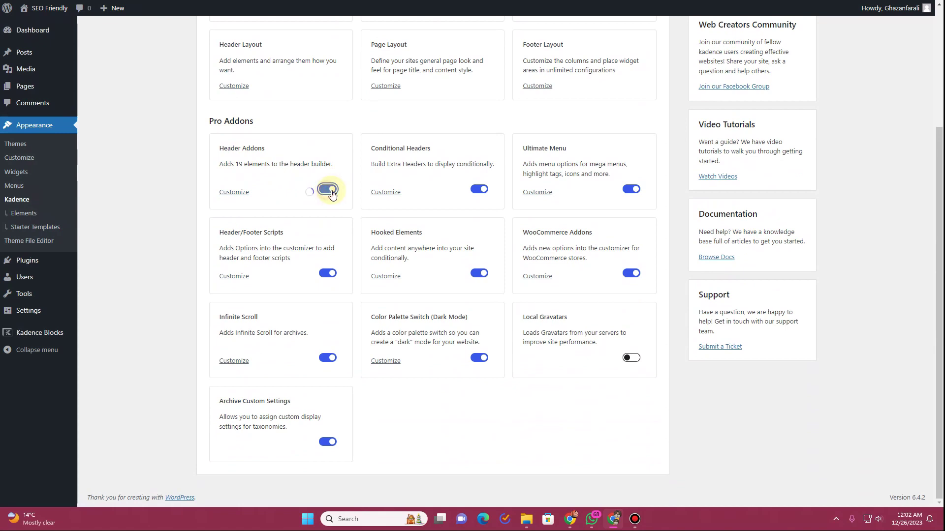
left_click(331, 191)
Step: Open the site in the theme Customizer and go to the Colors settings within Colors & Fonts
scroll(248, 292, "up", 3)
left_click(53, 17)
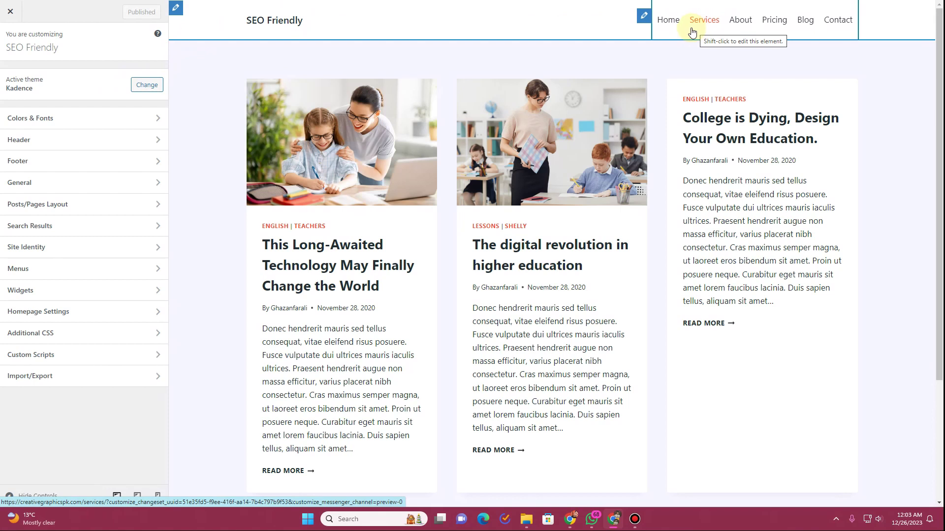
left_click(98, 124)
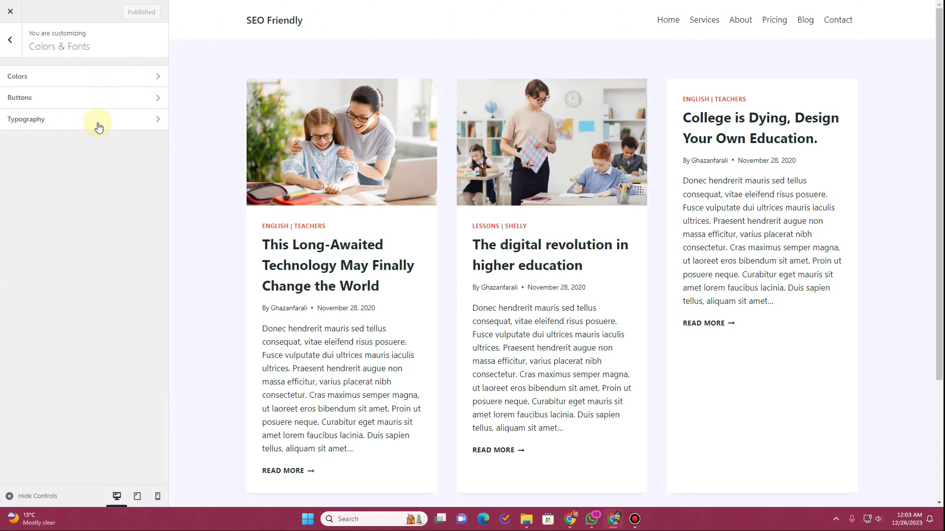
left_click(45, 78)
Step: Inspect the hex code of the first accent color in the global palette's Palette 1
left_click(16, 107)
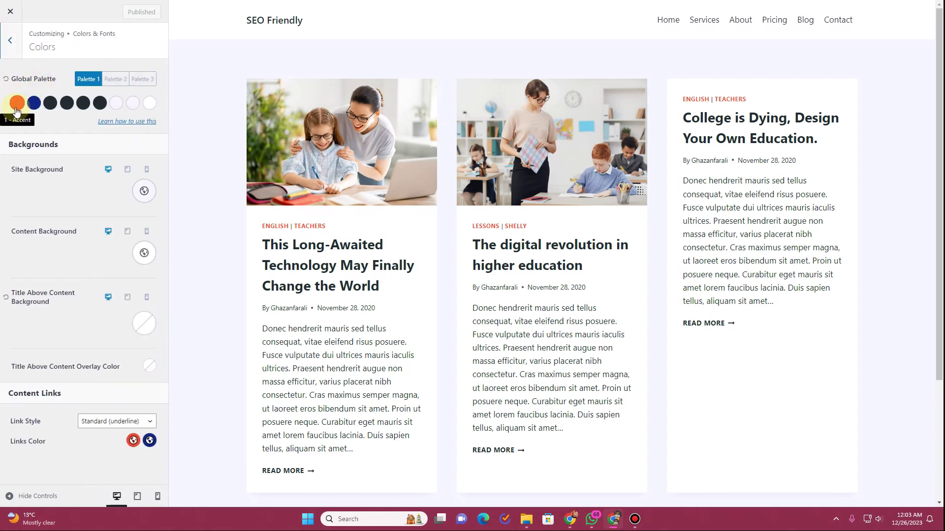
left_click(30, 215)
left_click(22, 112)
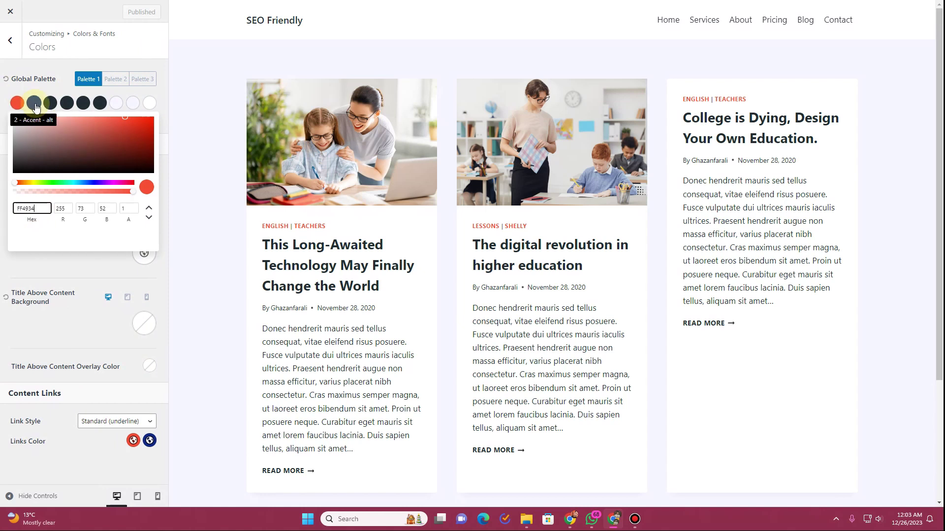
Step: Inspect the remaining color swatches of the global palette's Palette 1 without changing them
left_click(34, 102)
left_click(50, 103)
left_click(67, 103)
left_click(84, 102)
left_click(99, 104)
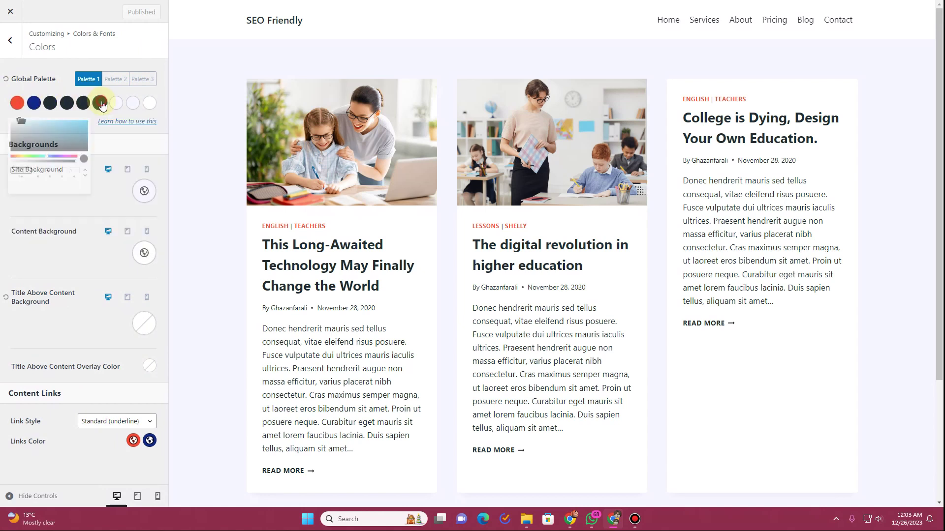
left_click(99, 104)
left_click(116, 104)
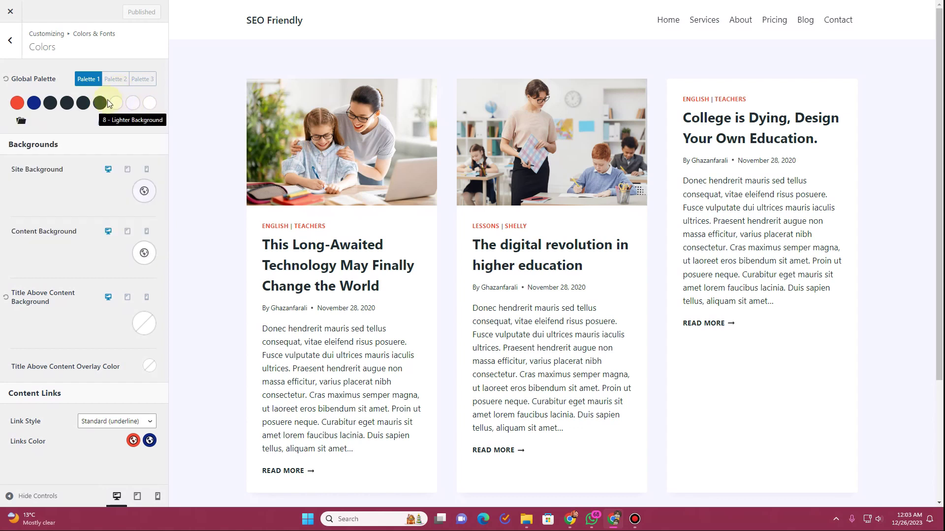
Step: Preview Palette 2 and Palette 3 on the site and switch the global palette back to Palette 1
left_click(114, 83)
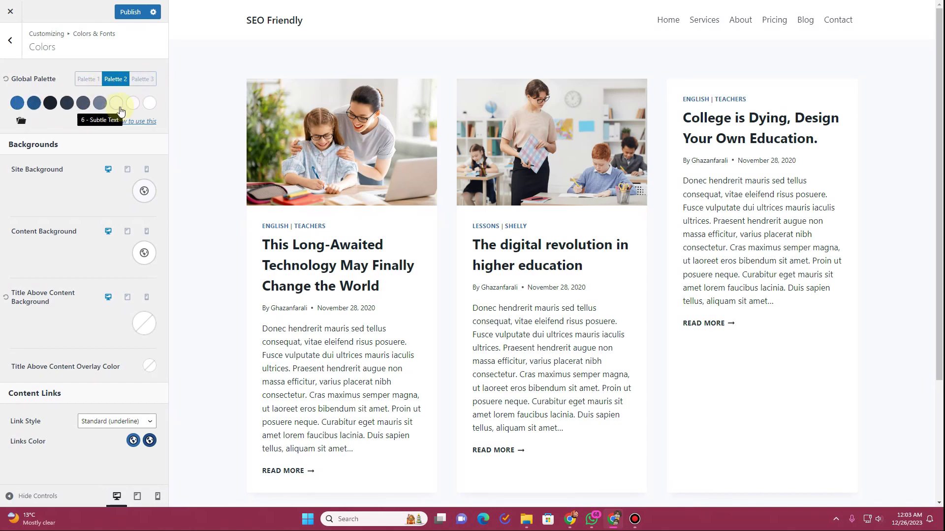
left_click(151, 80)
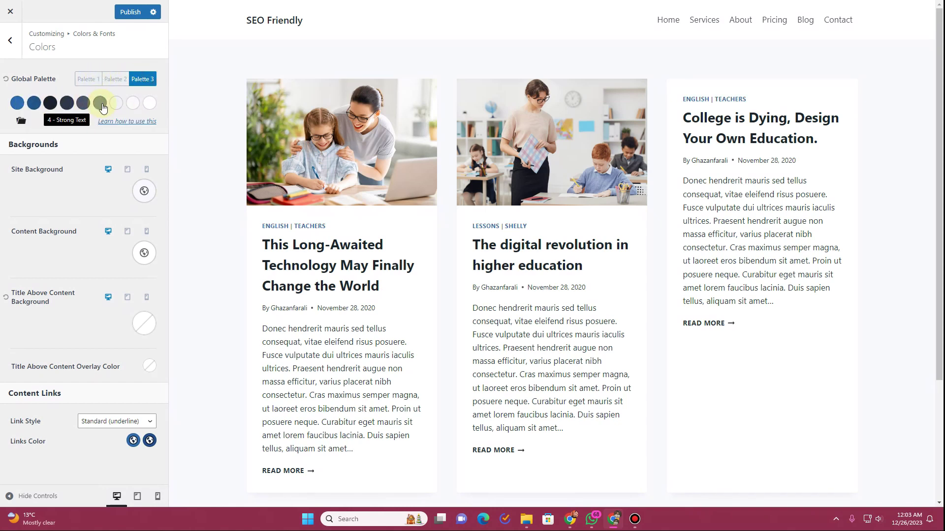
left_click(93, 80)
left_click(142, 77)
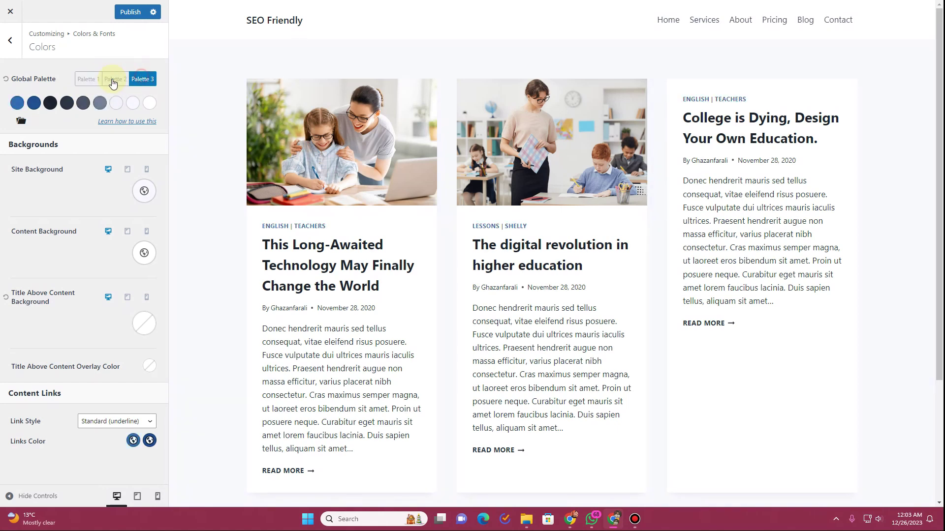
left_click(97, 83)
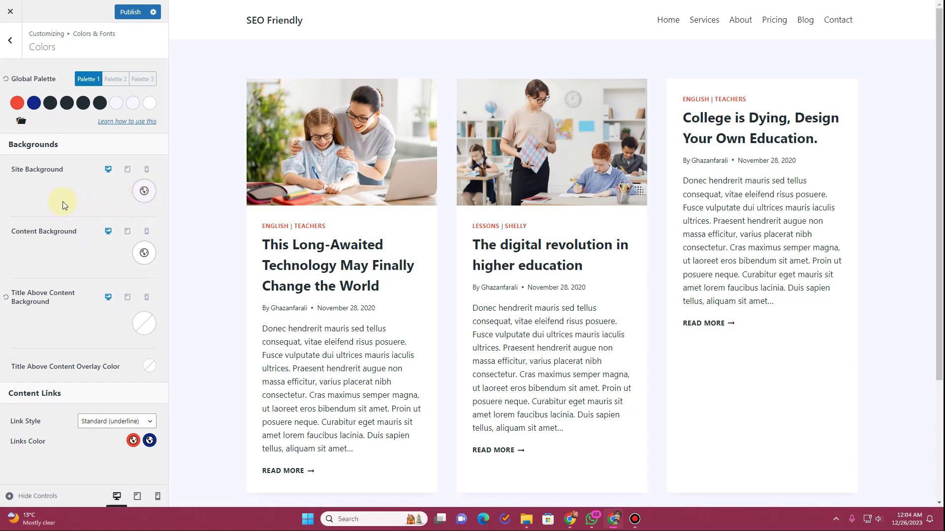
Step: Leave the color settings, open the Header builder and open the Logo item's Site Identity settings
left_click(12, 41)
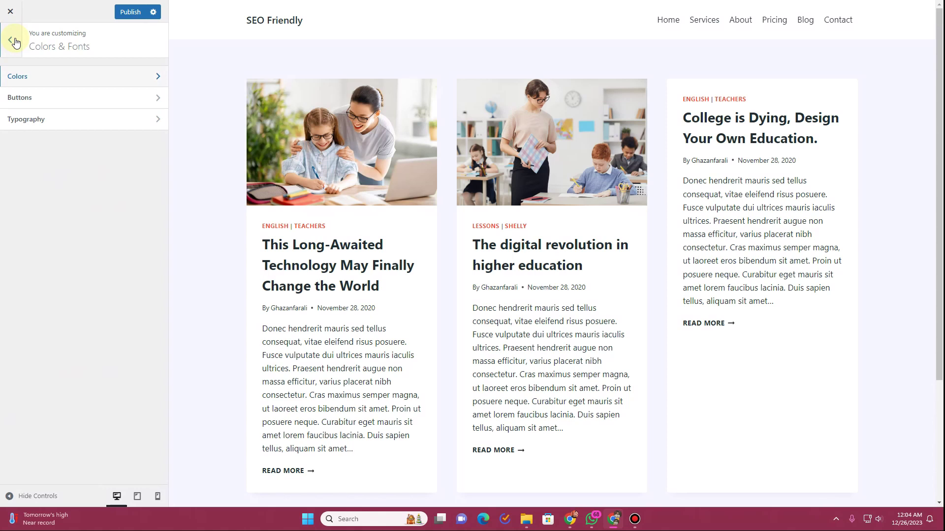
left_click(12, 42)
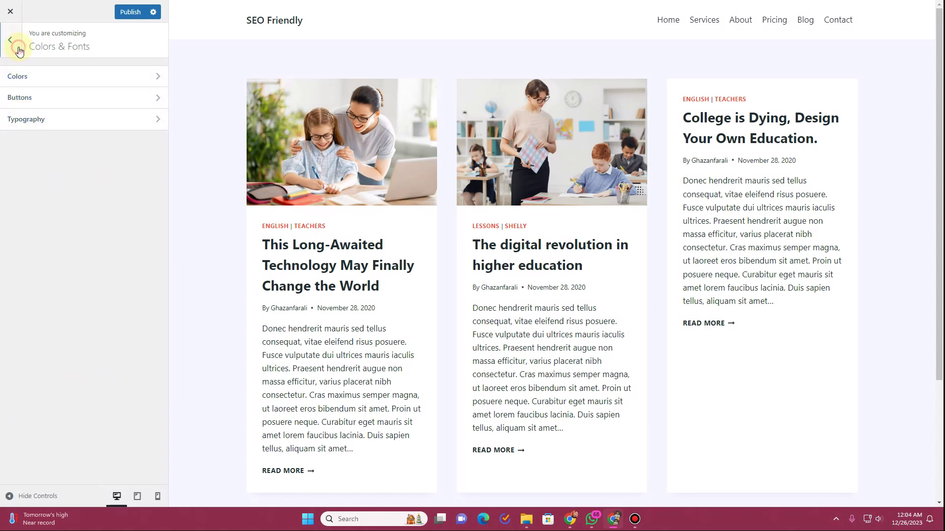
left_click(38, 140)
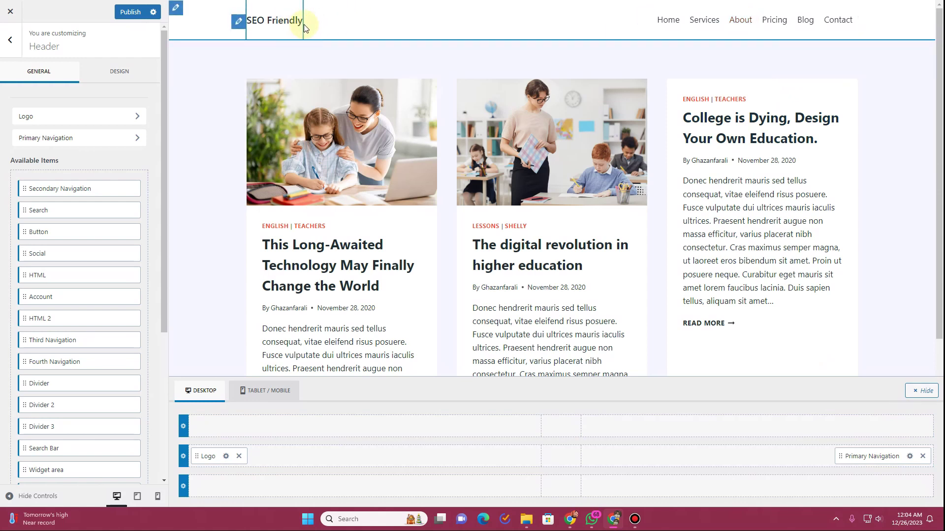
left_click(226, 456)
left_click_drag(64, 291, 10, 291)
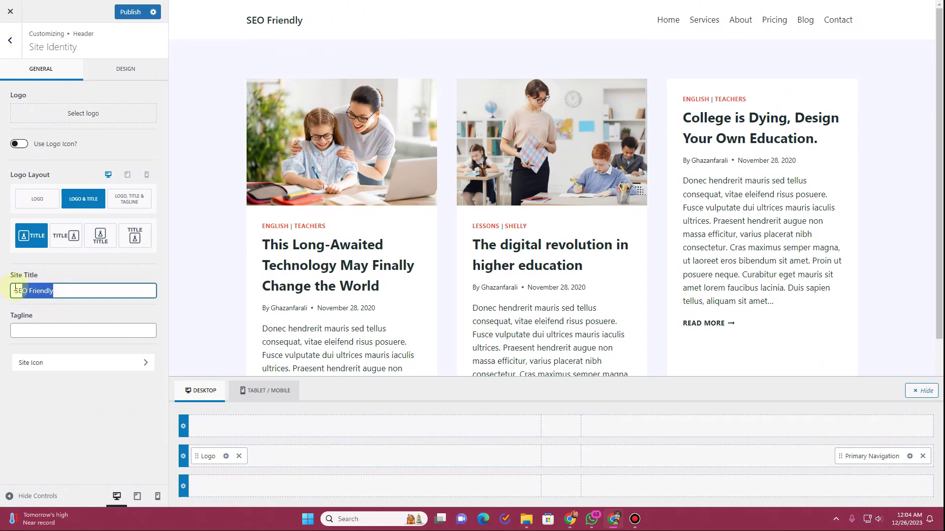
Step: Select the grey Digistic image from the media library as the site logo without cropping it
left_click(90, 118)
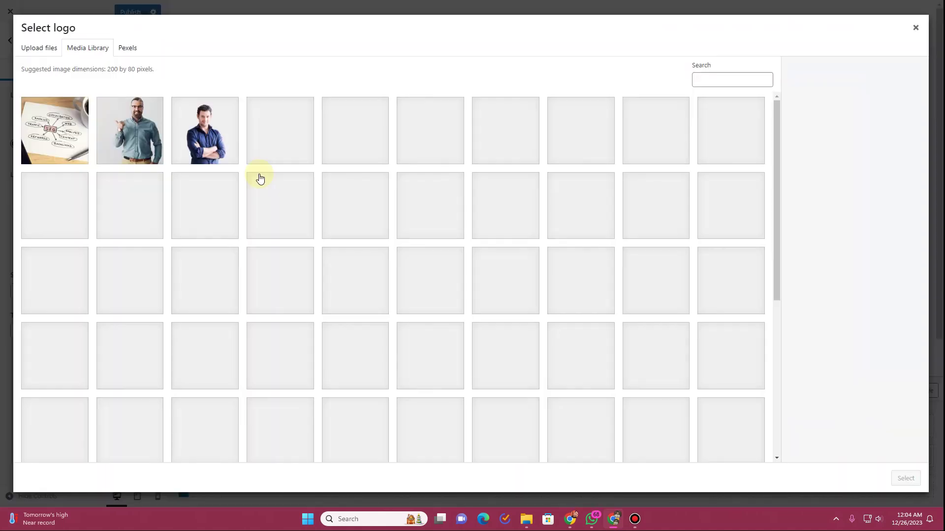
scroll(263, 178, "down", 1)
scroll(262, 178, "down", 5)
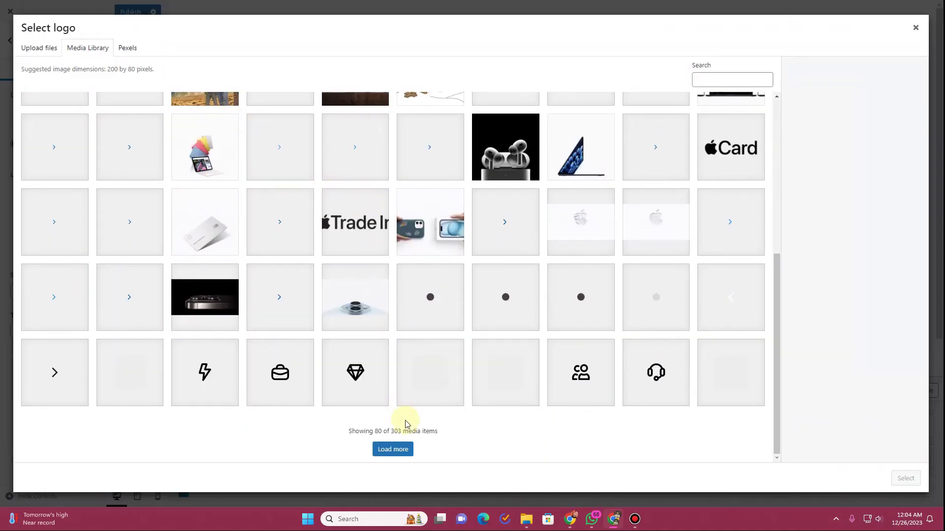
left_click(393, 449)
scroll(403, 257, "down", 5)
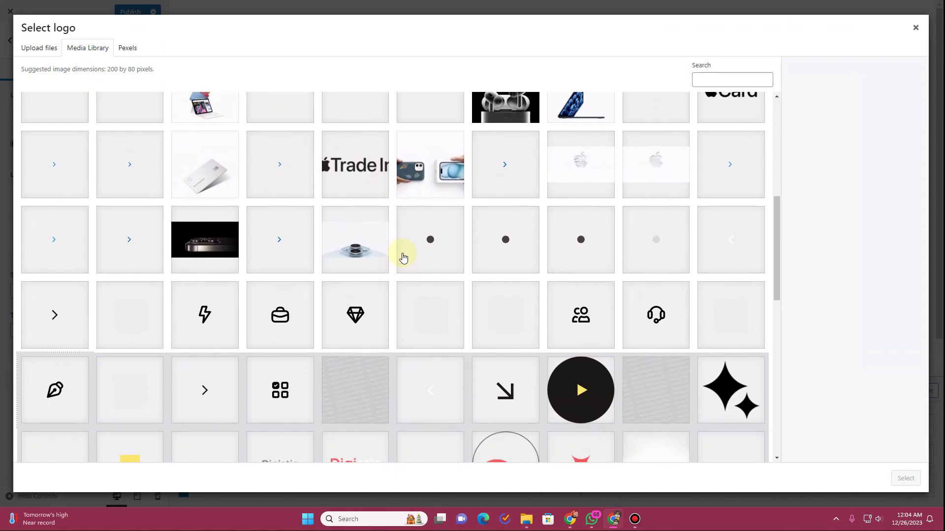
scroll(404, 257, "down", 3)
scroll(333, 238, "up", 3)
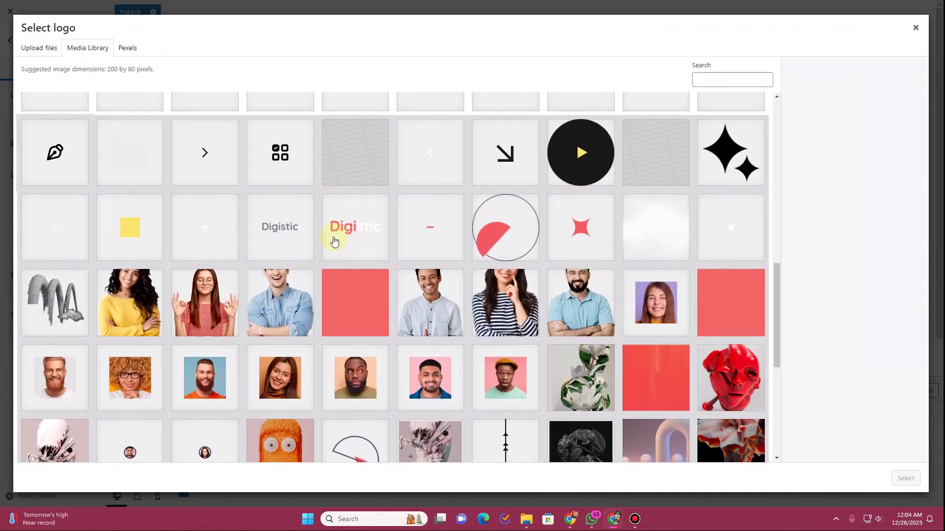
left_click(274, 233)
left_click(899, 479)
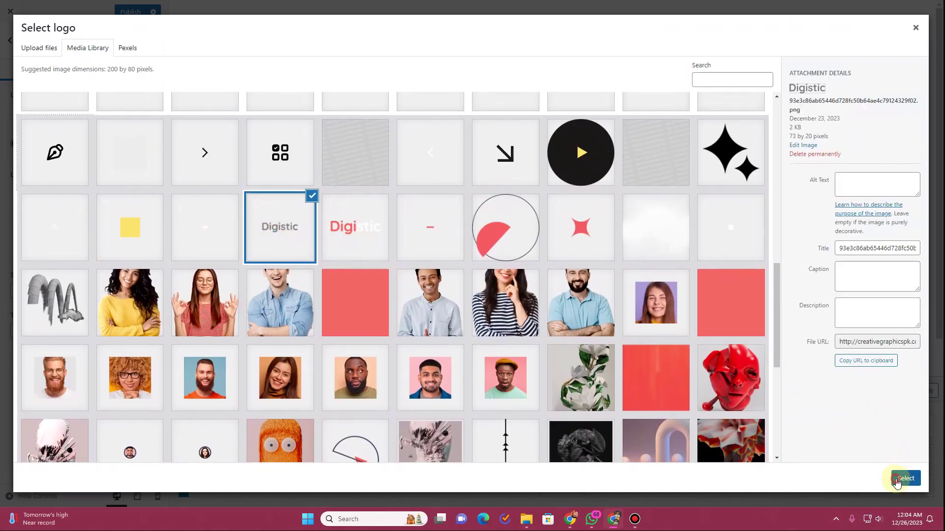
left_click(853, 480)
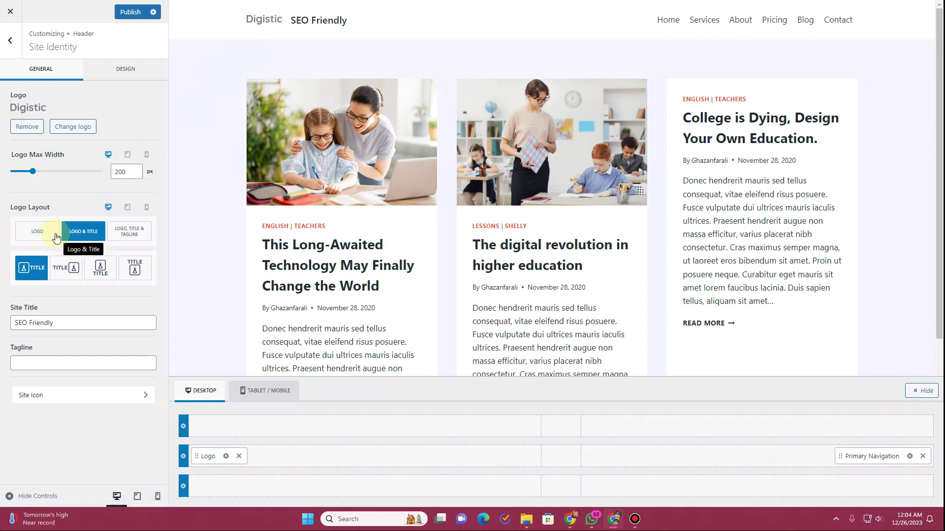
Step: Try the Logo-only layout, switch back to Logo & Title, and remove the logo image
left_click(37, 231)
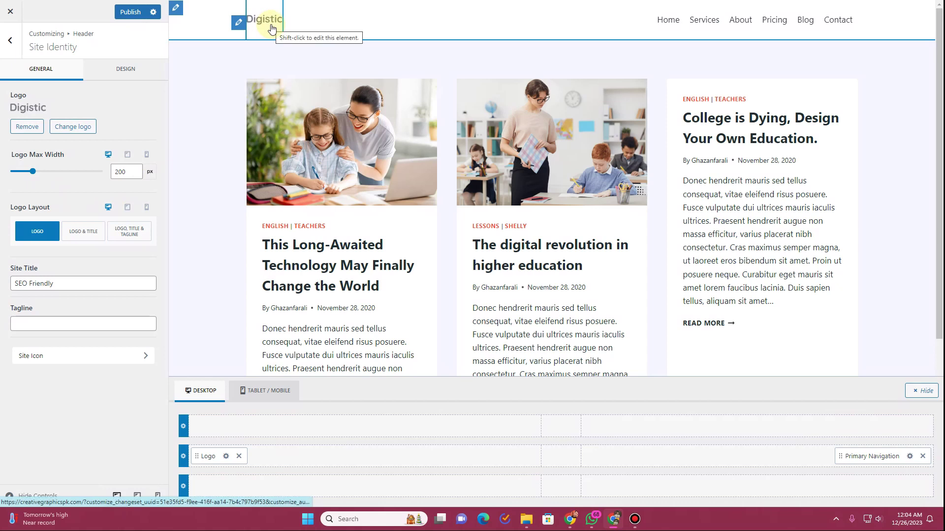
left_click(82, 231)
left_click(27, 129)
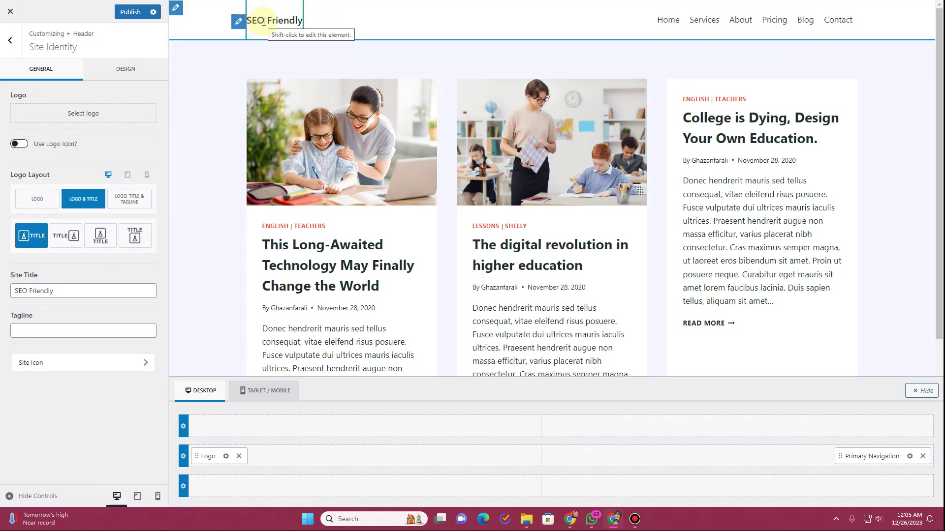
Step: Browse the site title's font design options, try the Semi-Bold 600 and Bold 700 styles, and return to Medium 500
left_click(117, 79)
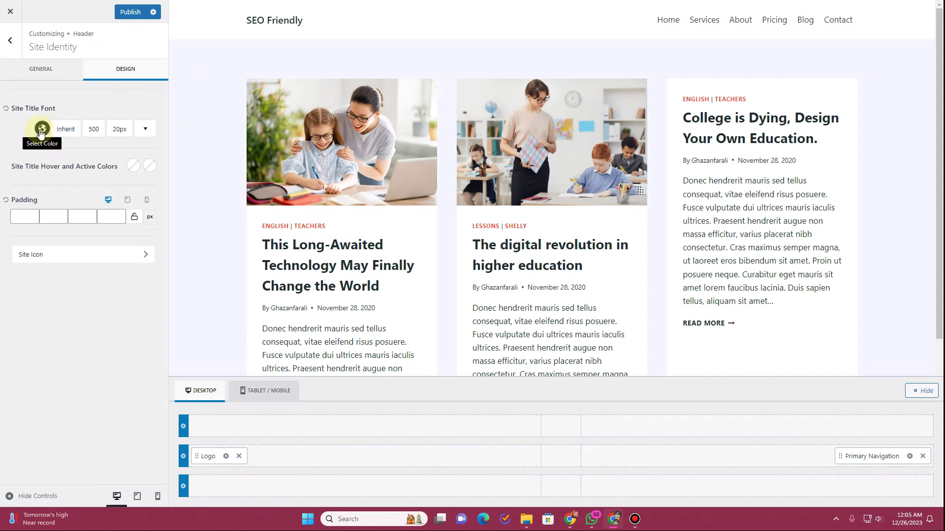
left_click(68, 131)
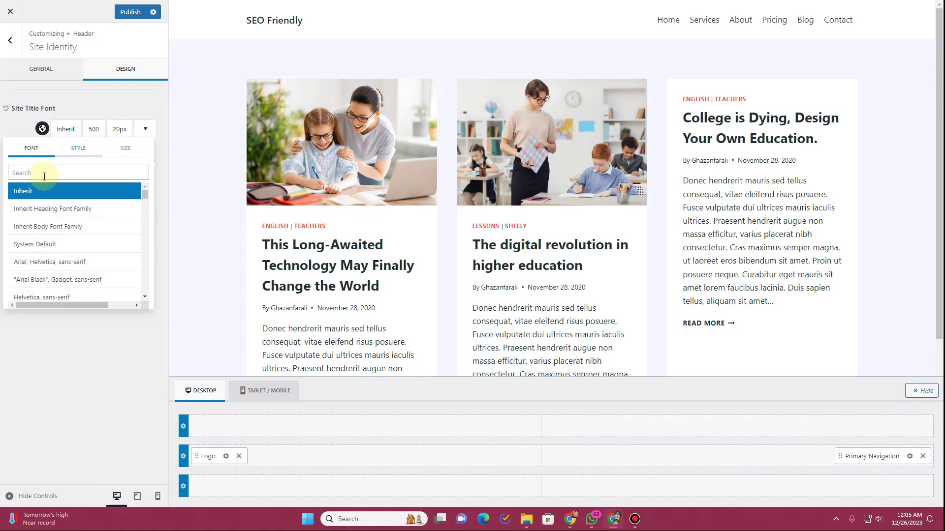
left_click(68, 133)
left_click(95, 133)
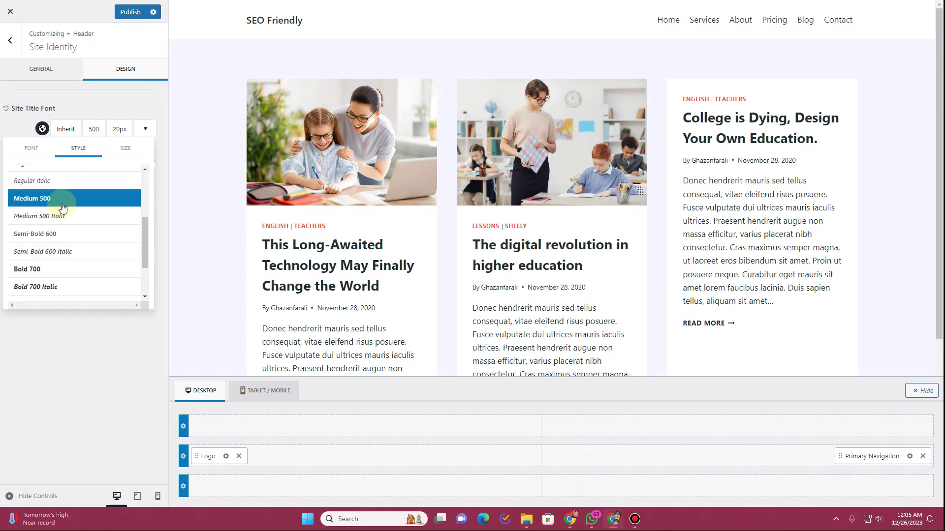
left_click(56, 236)
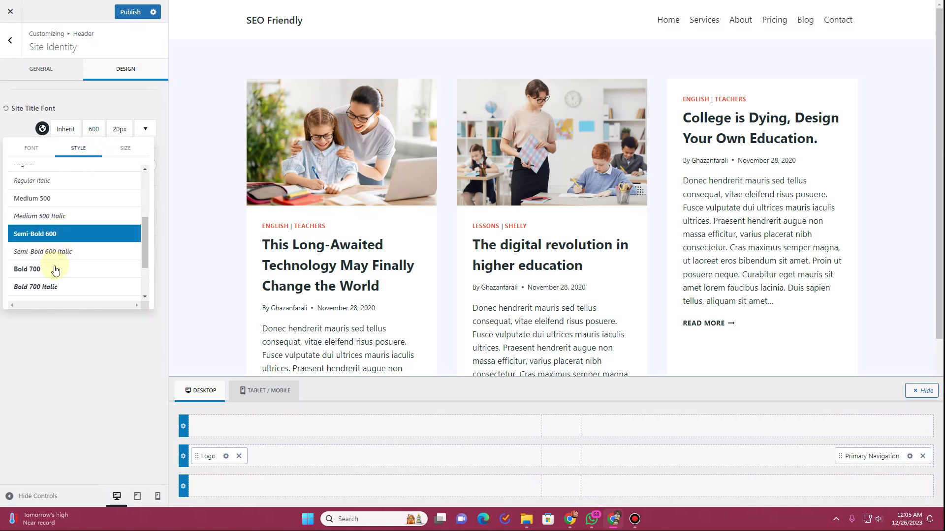
left_click(55, 269)
left_click(42, 198)
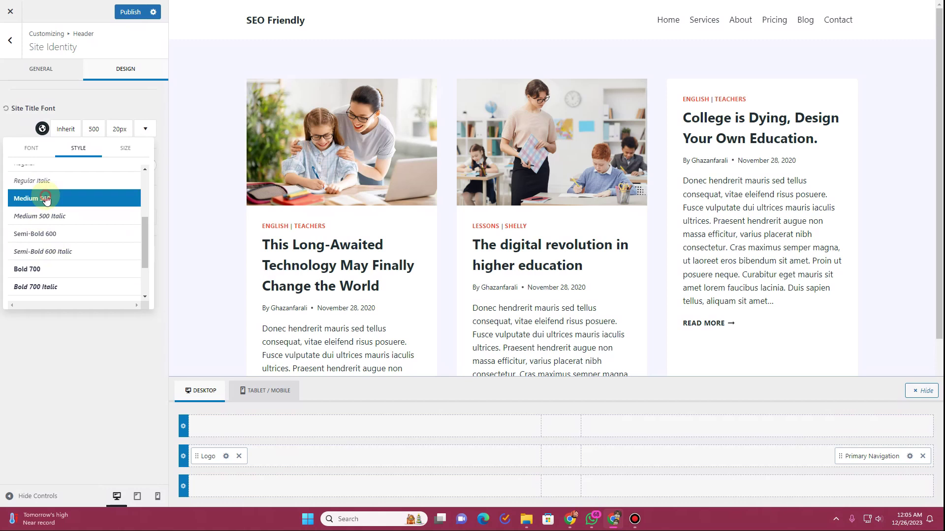
Step: Look at the site title's font size, line height and letter spacing settings and close them unchanged
left_click(116, 132)
left_click(74, 194)
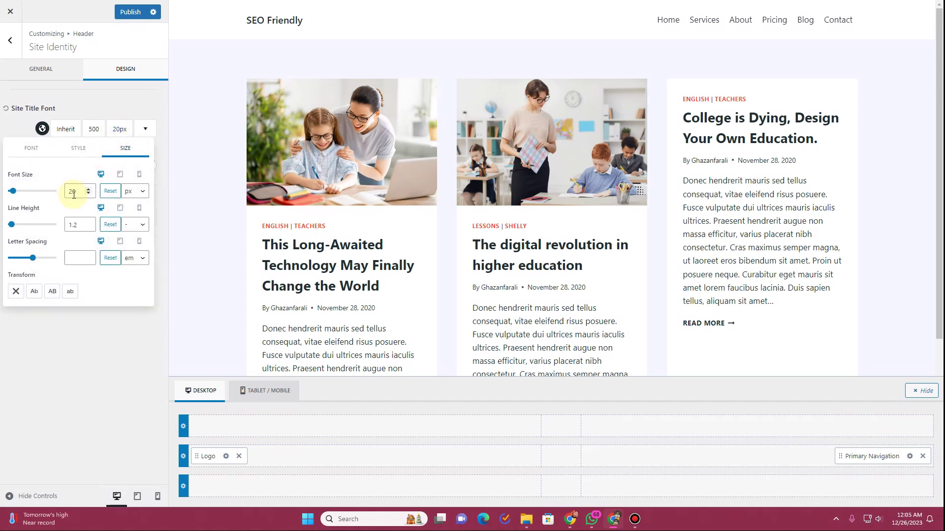
left_click(22, 126)
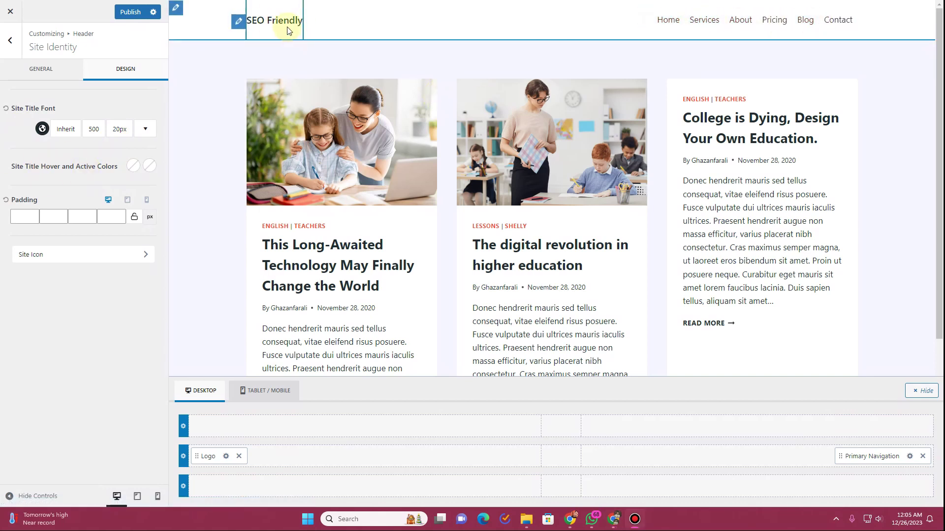
Step: Remove Primary Navigation from the main header row's right section and add it beside the Logo in the left section
left_click_drag(879, 457, 772, 459)
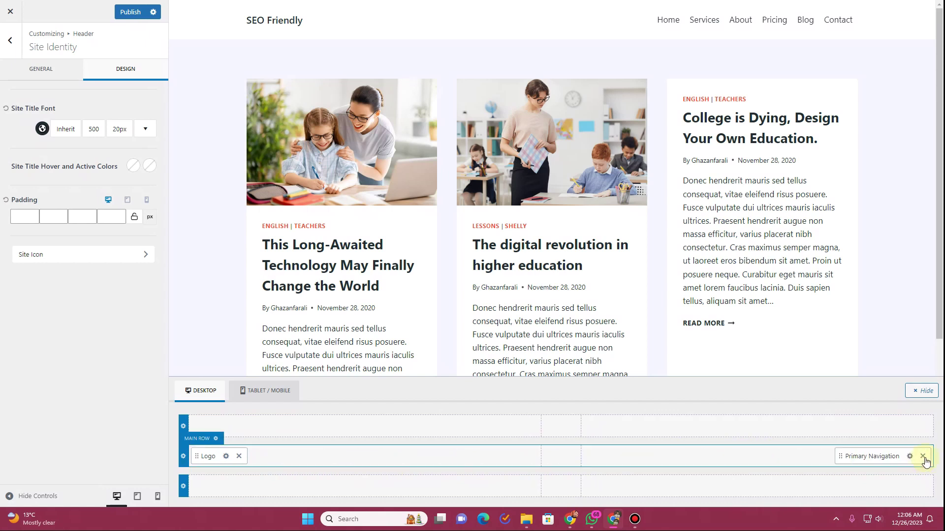
left_click(924, 456)
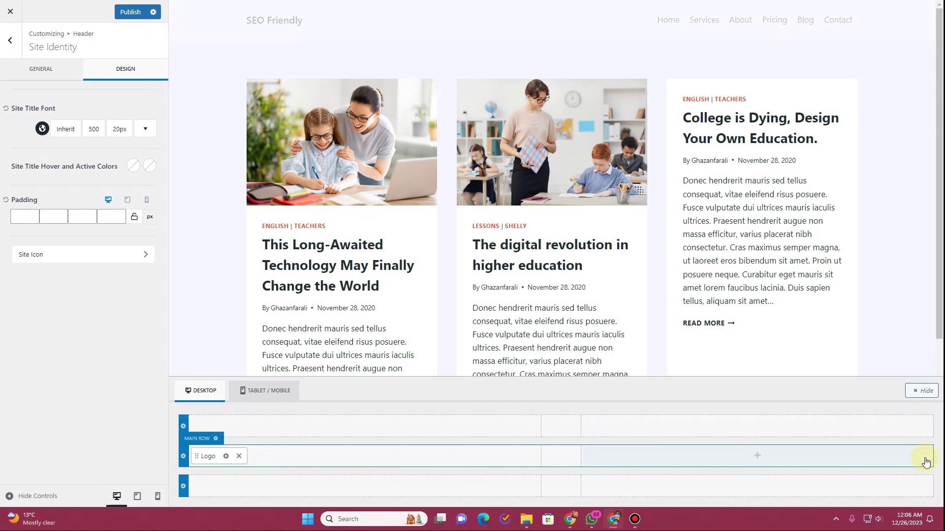
left_click(328, 463)
left_click(314, 283)
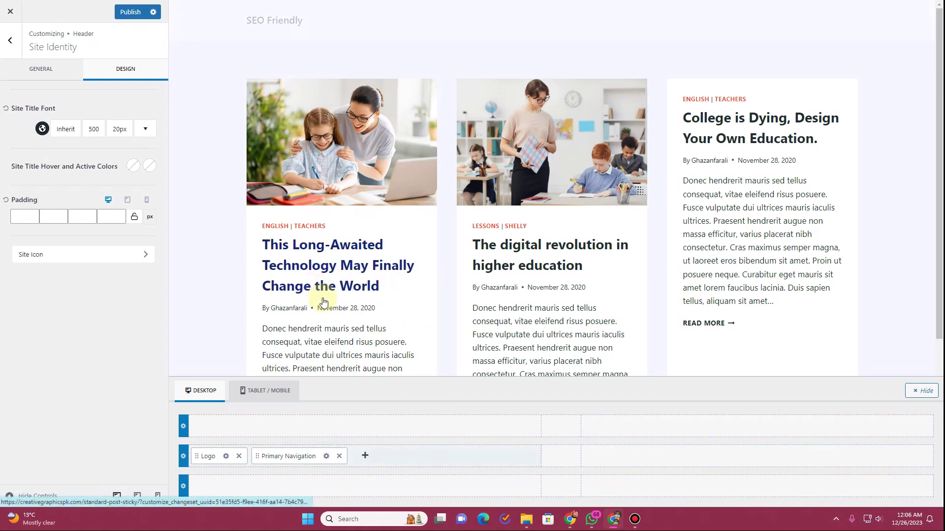
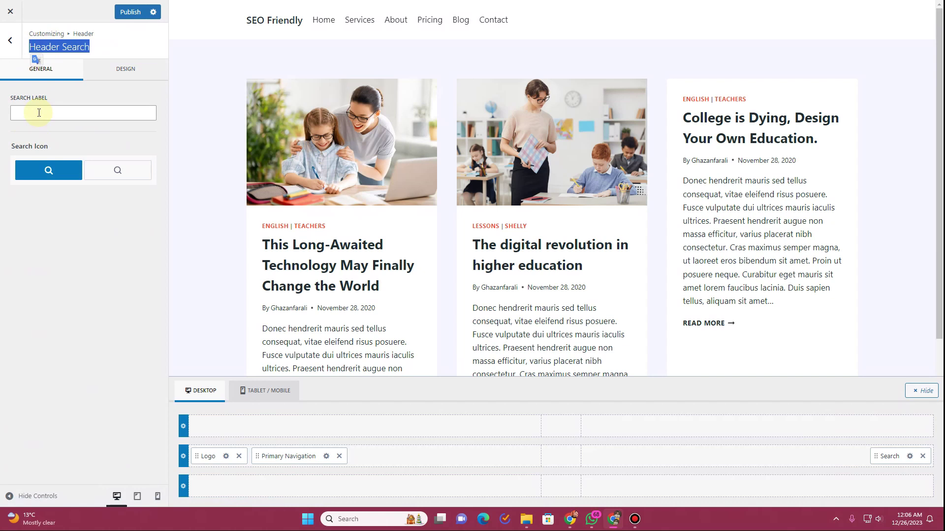
Step: Set the header search label to "Search"
left_click(39, 112)
type("Search")
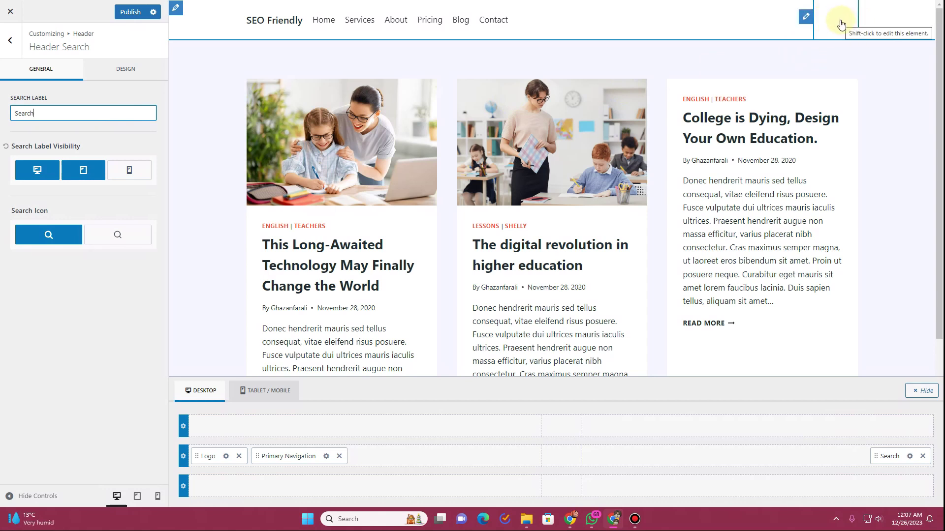
Step: Try the fourth palette color as the header search's initial color and switch back to the third palette color
left_click(119, 70)
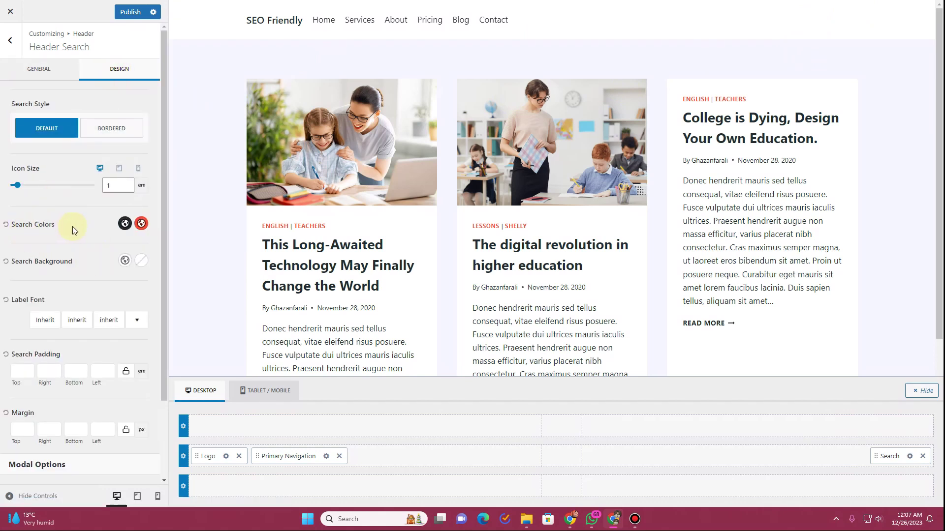
left_click(125, 224)
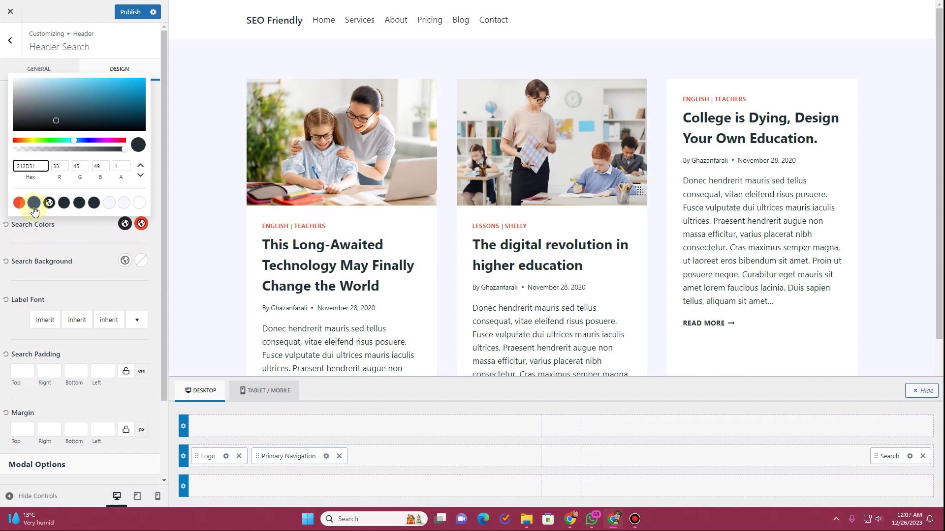
left_click(64, 203)
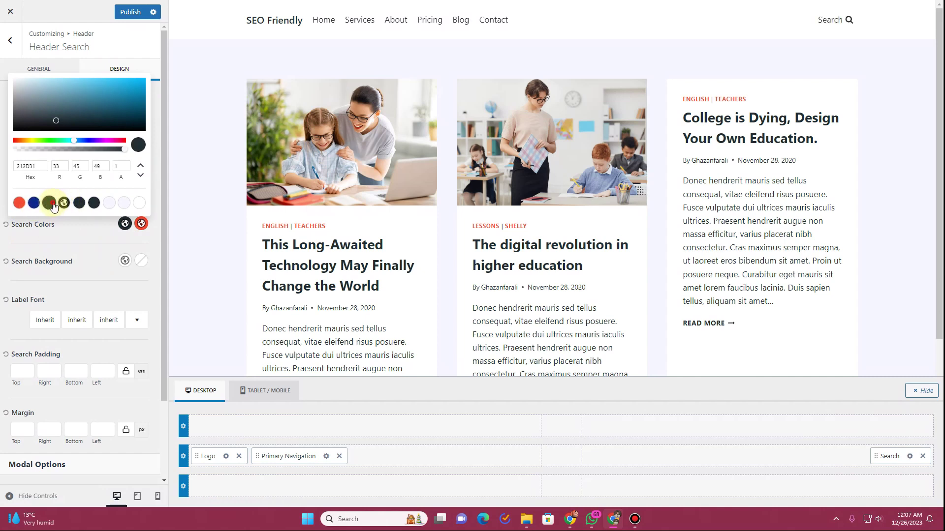
left_click(51, 204)
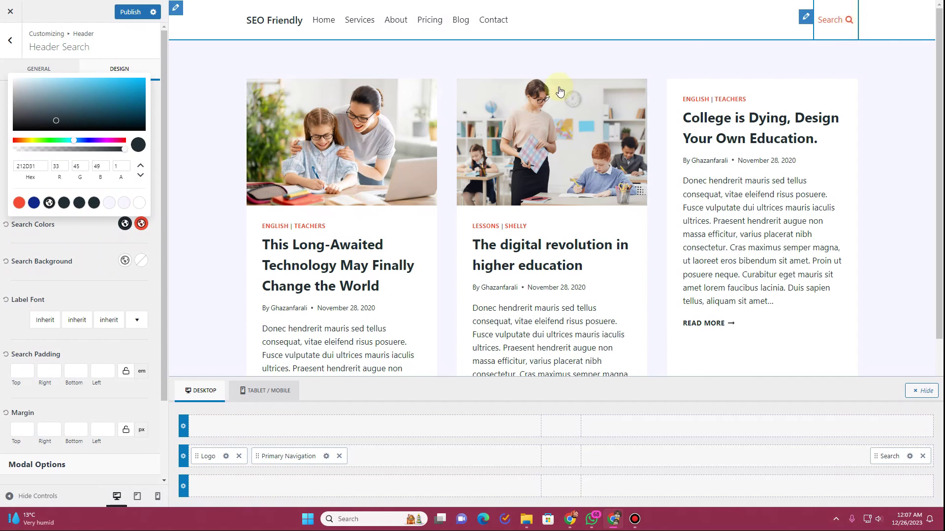
Step: Clear the header search's label text so that only the icon is used
left_click(39, 69)
double_click(75, 114)
key("BackSpace")
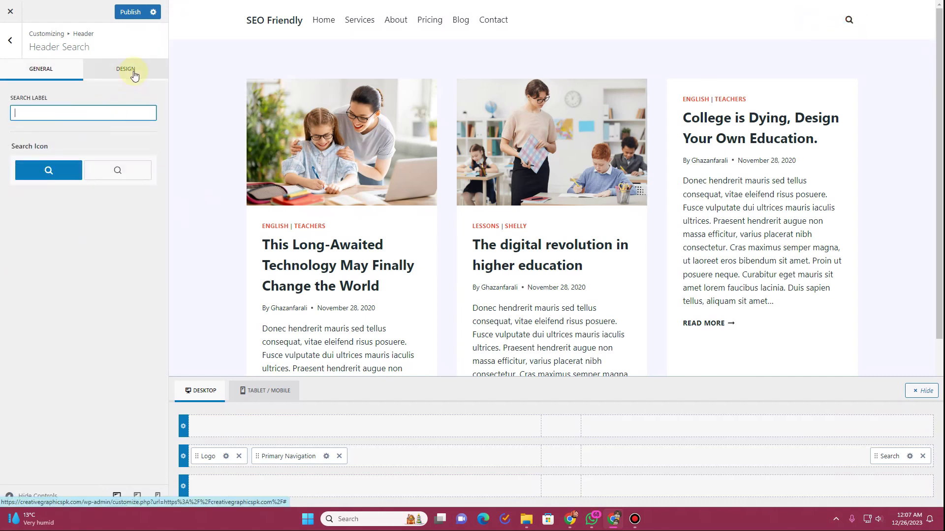
Step: Switch the header search to the second, thinner icon style and set its desktop icon size to 1.24 em
left_click(133, 73)
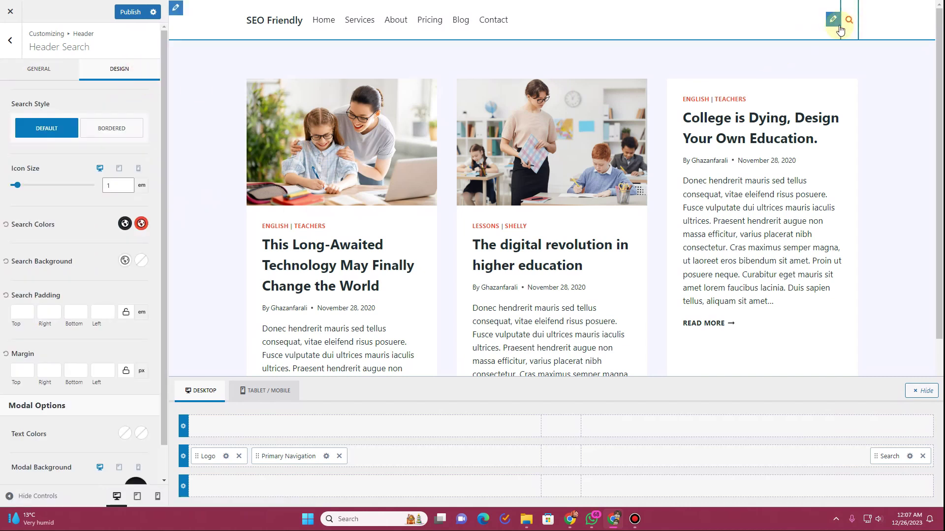
left_click(40, 71)
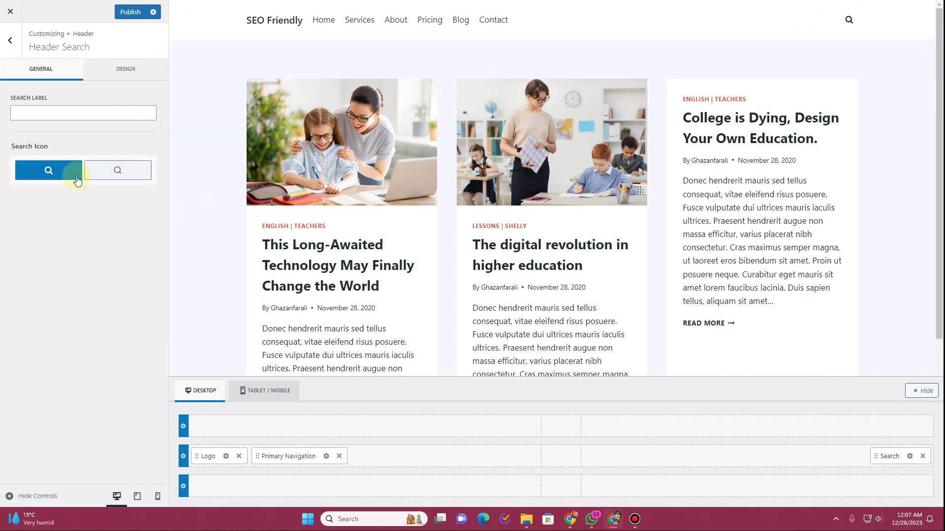
left_click(109, 177)
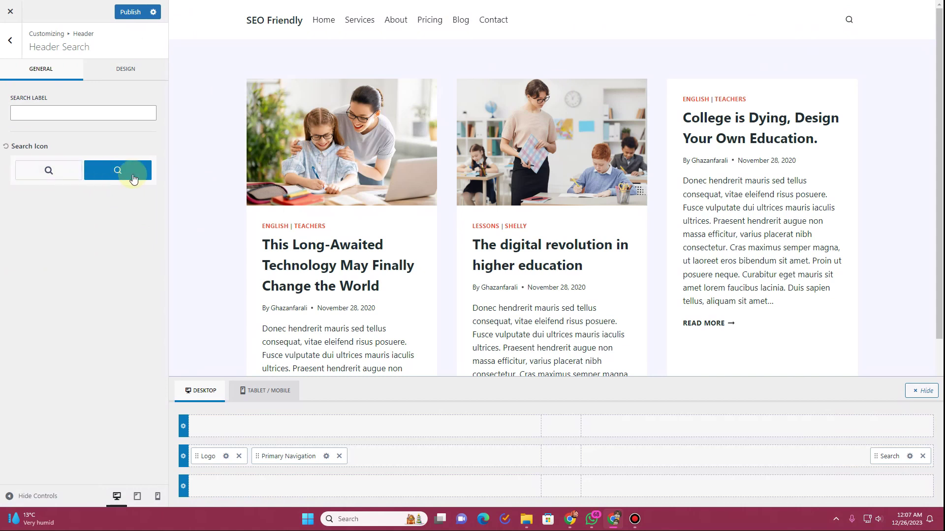
left_click(120, 69)
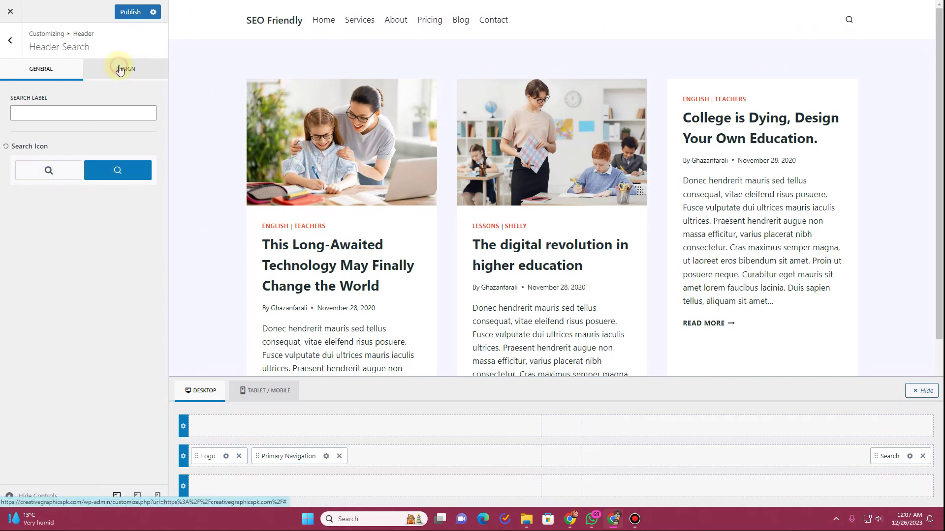
left_click(18, 185)
left_click_drag(19, 187, 23, 188)
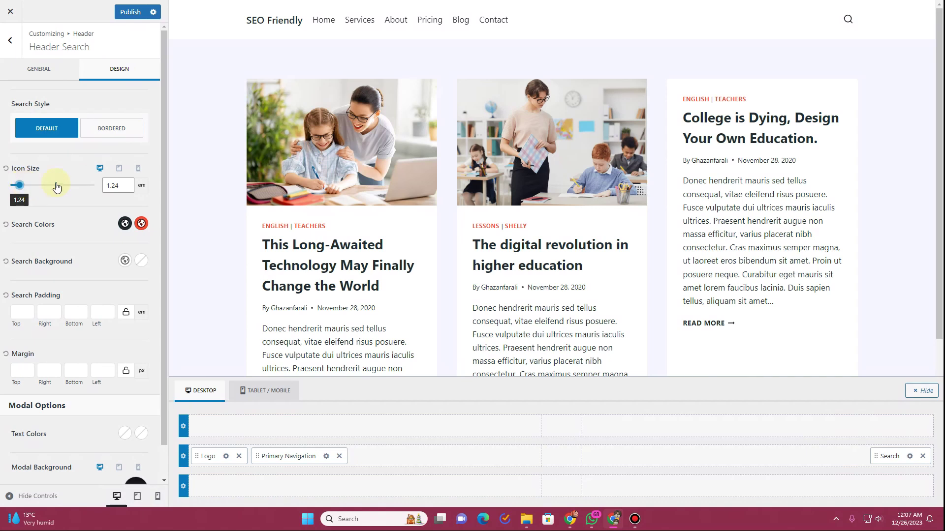
Step: Try the second palette color (102989) as the header search background with the white palette color for the icon
left_click(126, 262)
left_click(34, 240)
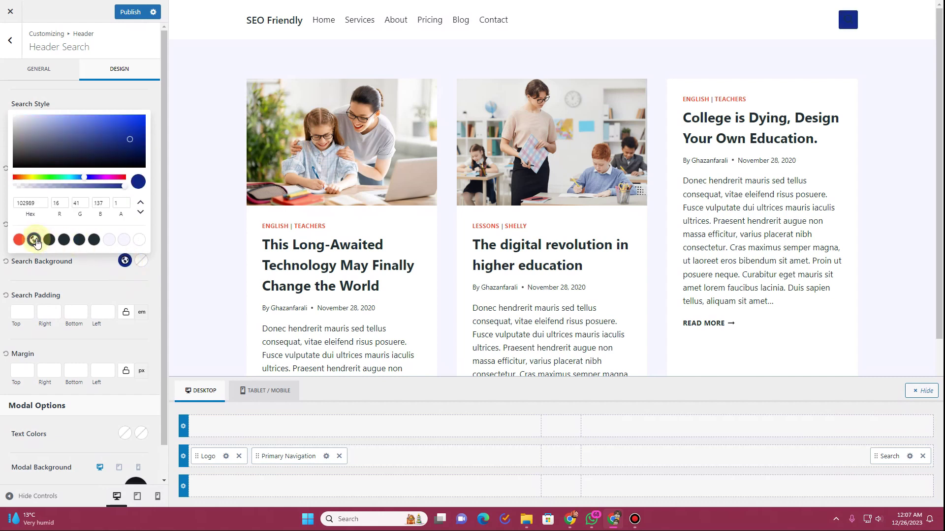
left_click(73, 267)
left_click(126, 224)
left_click(138, 363)
left_click(104, 214)
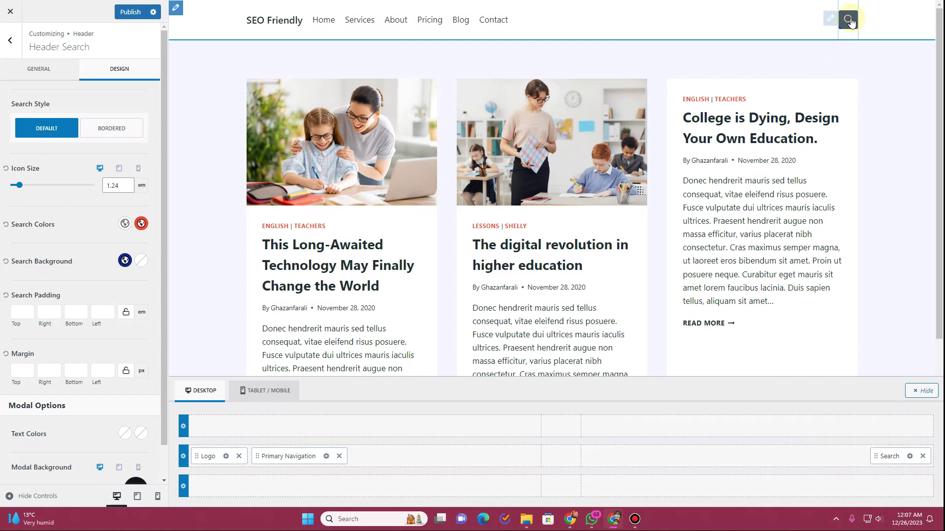
Step: Return the header search background to the white palette color and the icon's initial color to a dark palette color
left_click(123, 262)
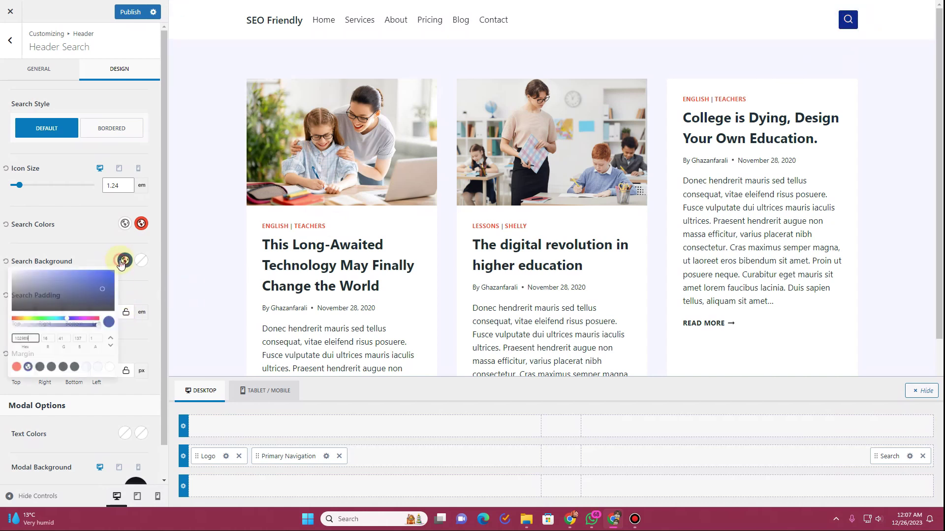
left_click(140, 397)
left_click(126, 224)
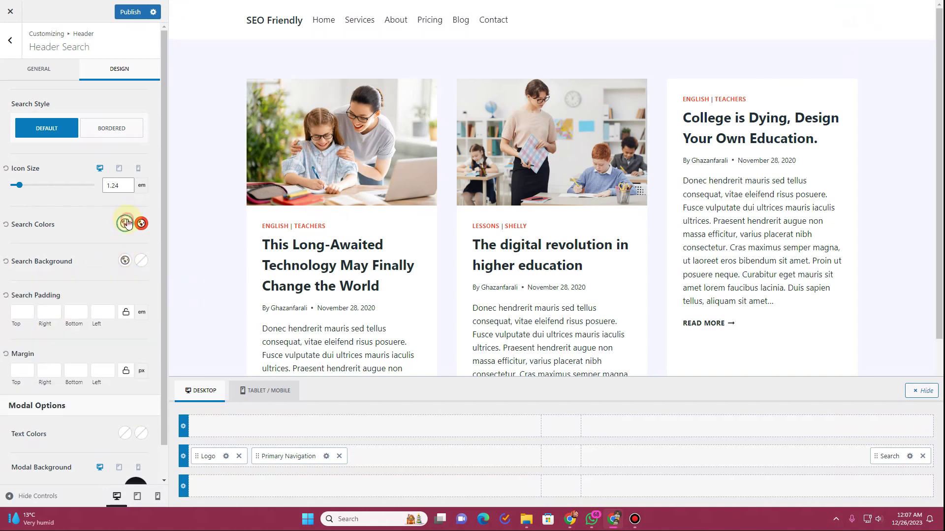
left_click(56, 207)
left_click(76, 247)
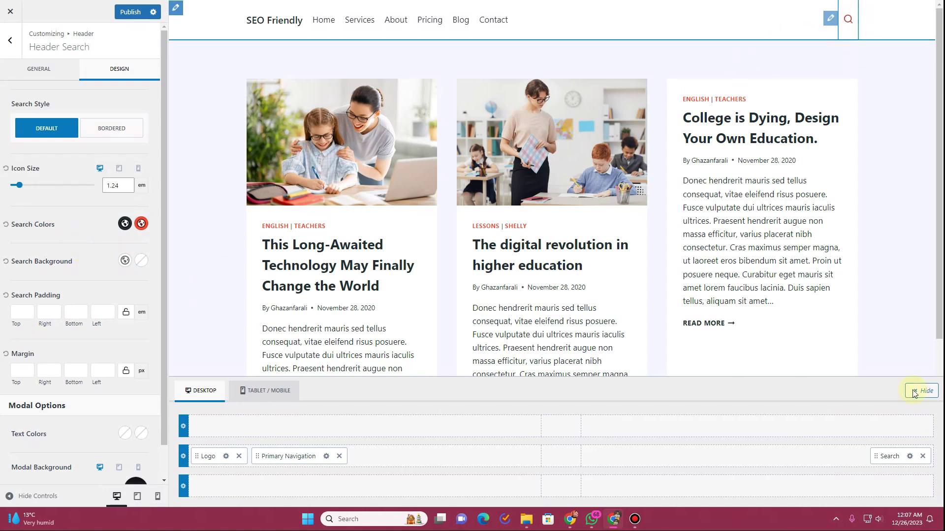
Step: Add a Button element beside Search in the main header row's right section and label it "Contact Us"
left_click(831, 458)
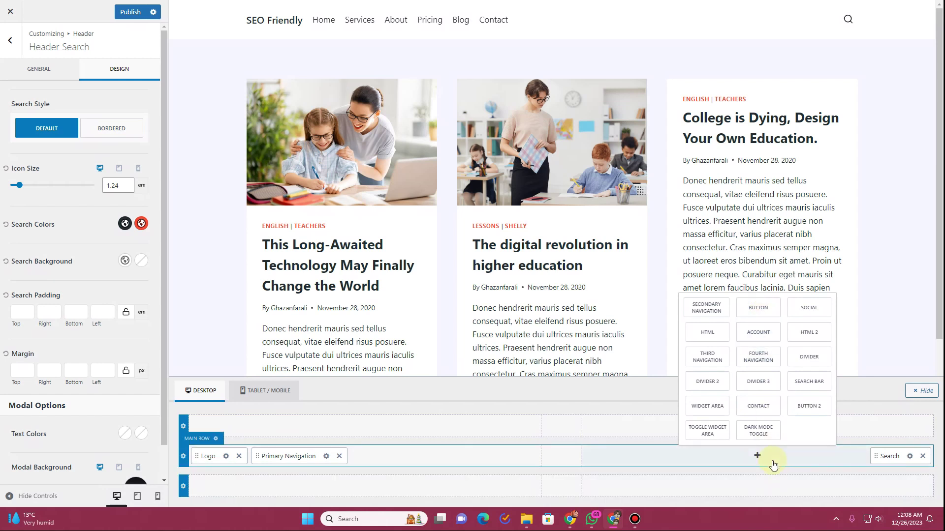
left_click(771, 311)
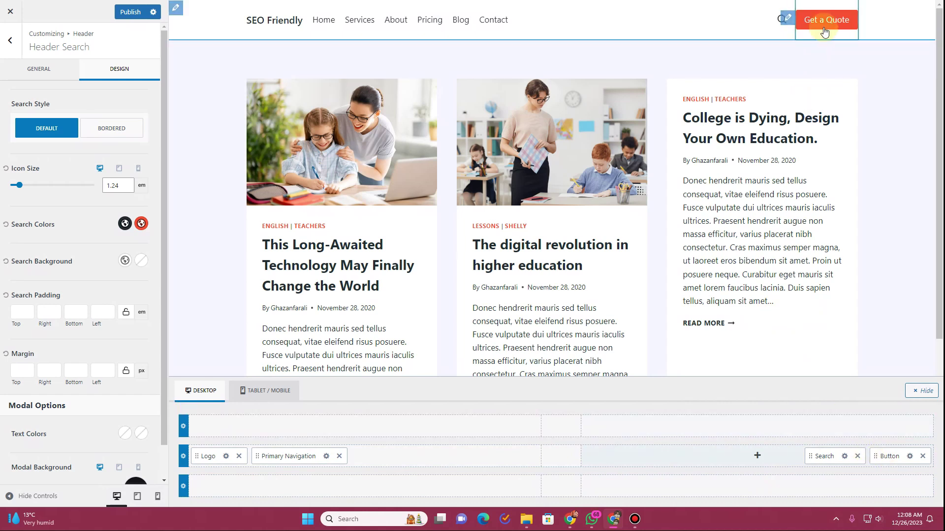
left_click(910, 458)
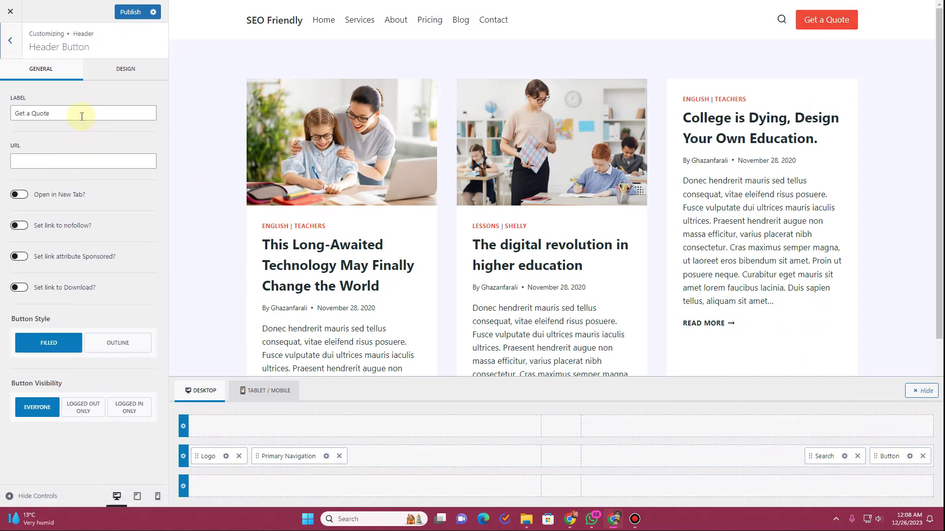
left_click_drag(82, 116, 20, 114)
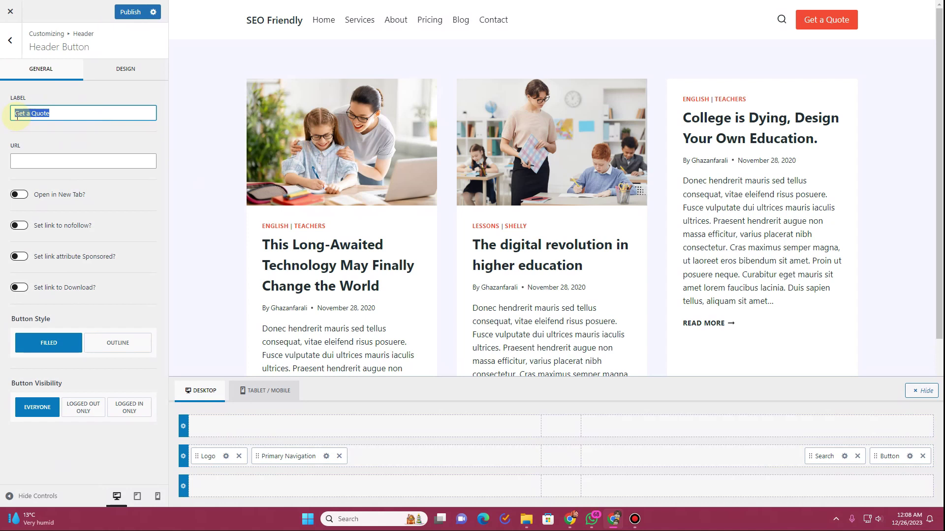
type("Contact")
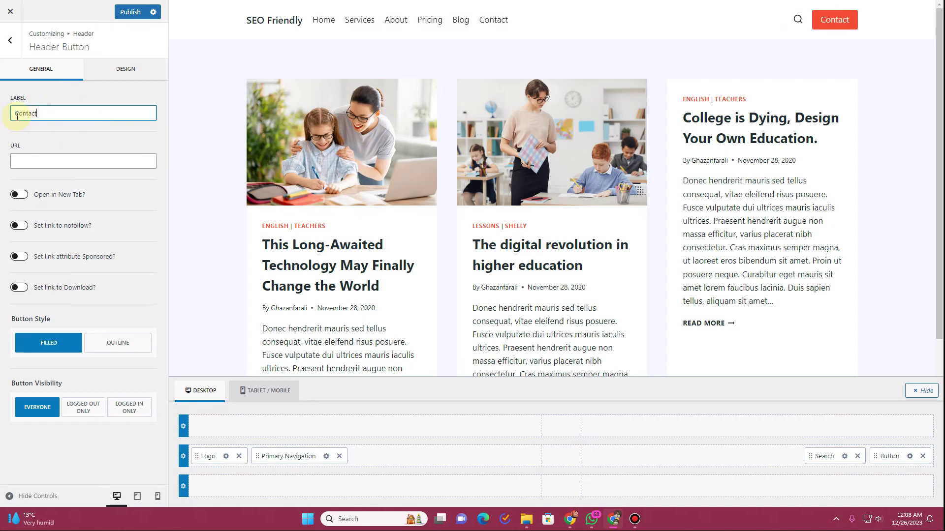
type(" Us")
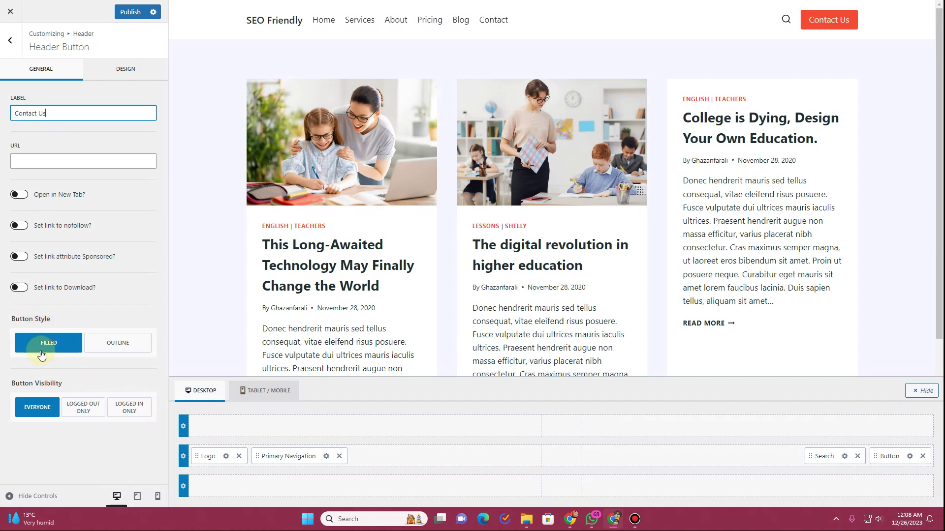
Step: Try the header button's Outline style and its LG, SM and Custom sizes, returning to Filled and MD
left_click(122, 354)
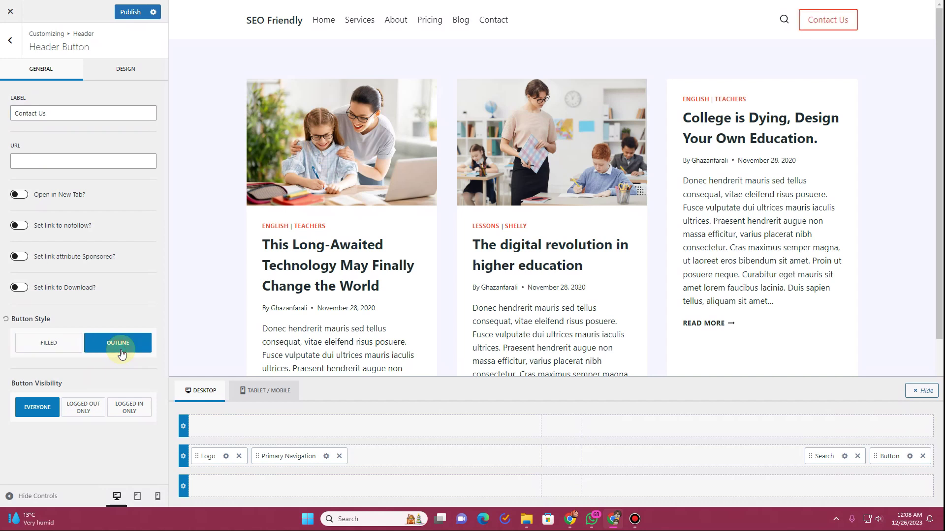
left_click(49, 344)
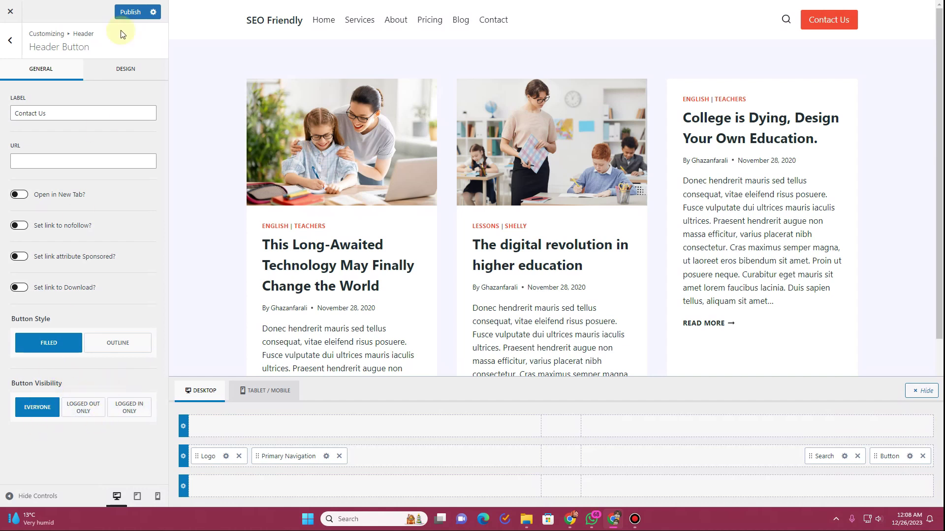
left_click(130, 73)
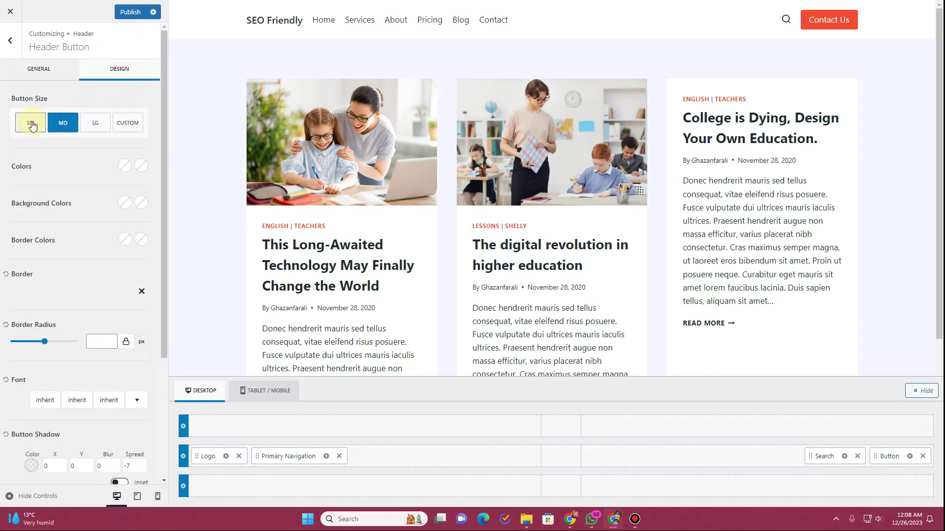
left_click(85, 125)
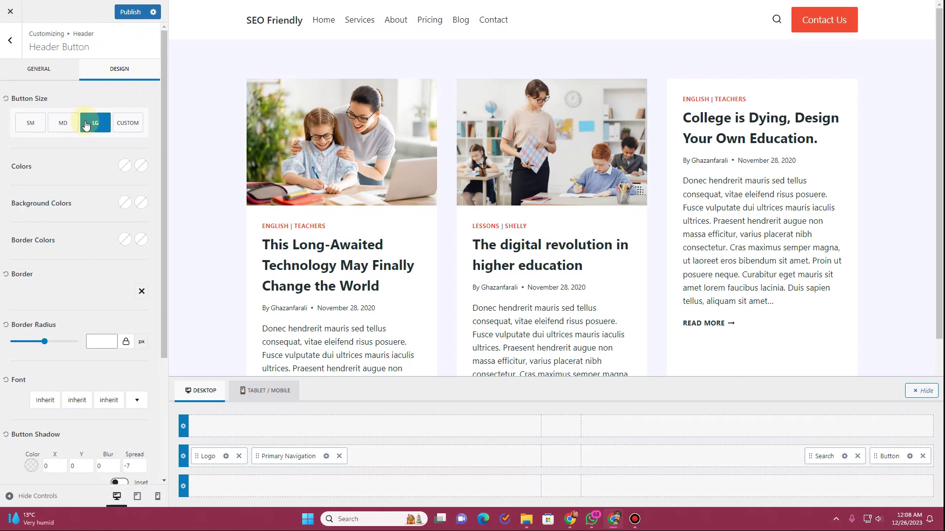
left_click(63, 123)
left_click(30, 123)
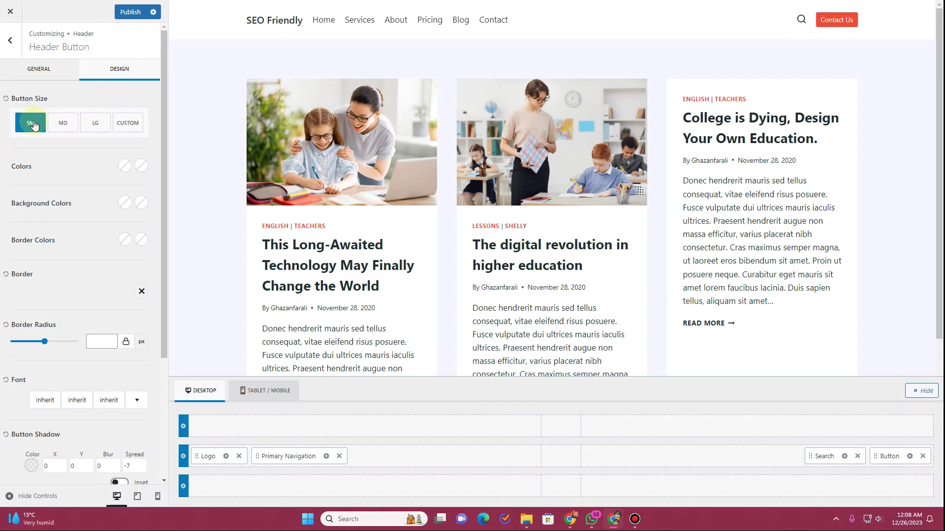
left_click(63, 124)
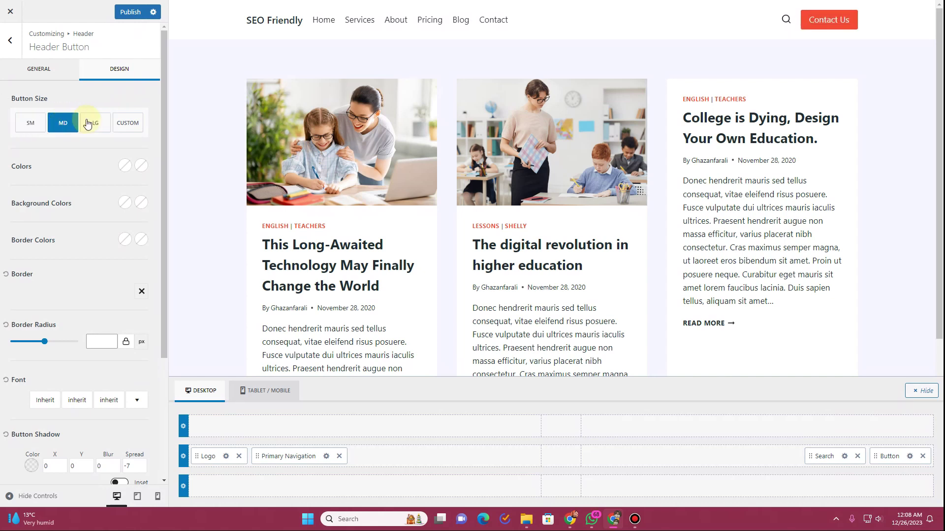
left_click(133, 124)
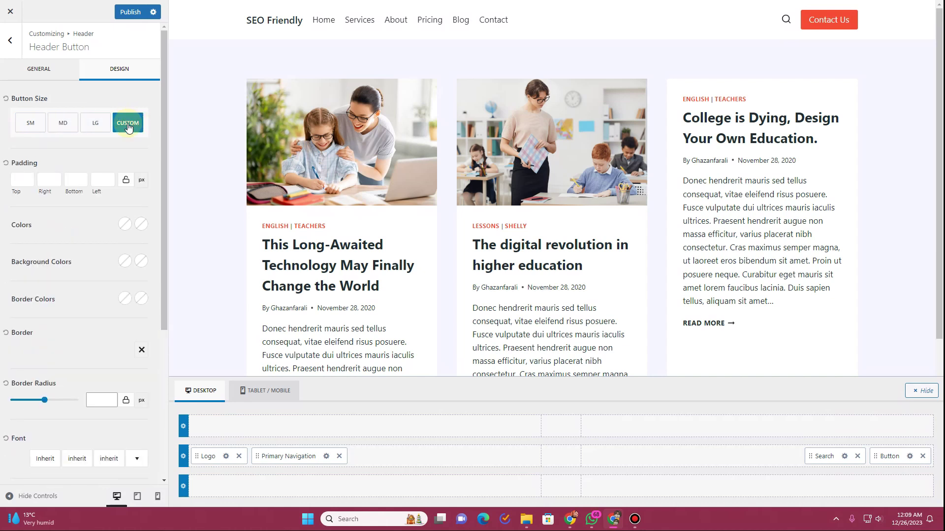
left_click(57, 127)
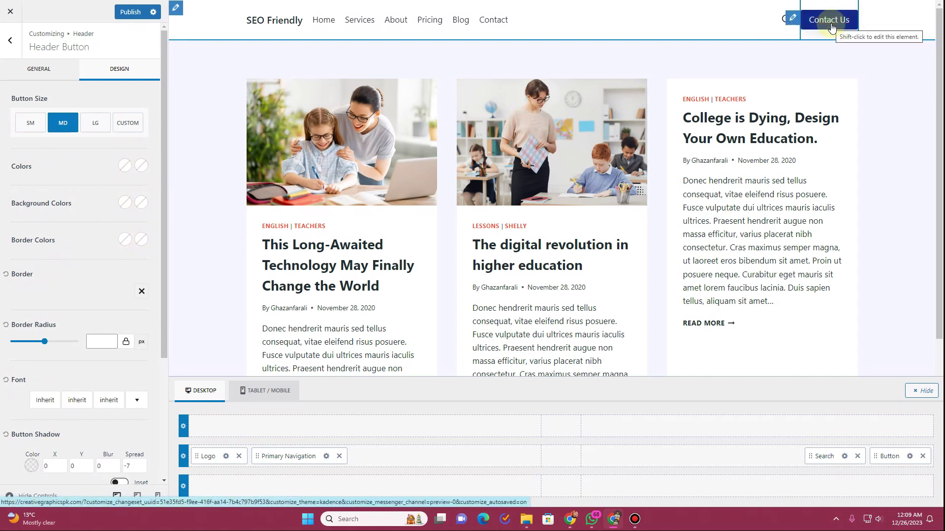
Step: Try the blue palette color (102989) as the header button's initial background and the red one (FF4934) as its hover background
left_click(125, 202)
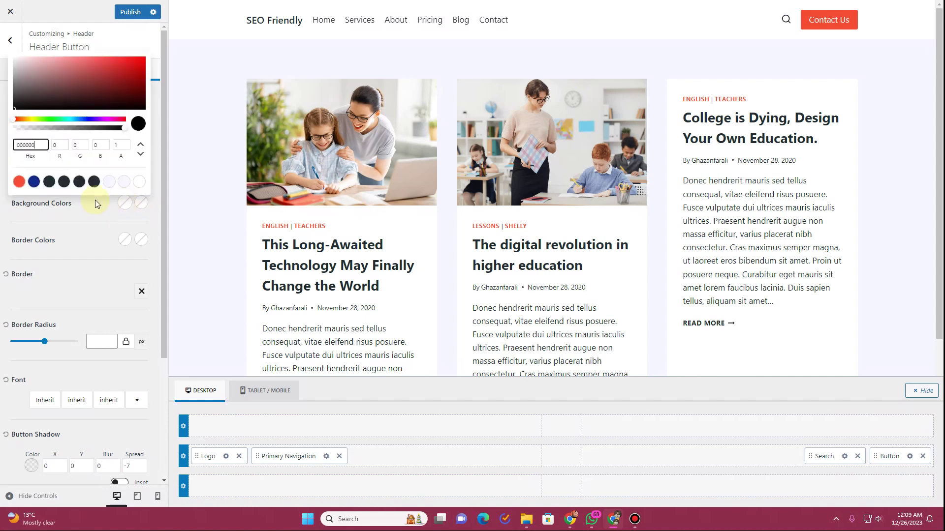
left_click(33, 185)
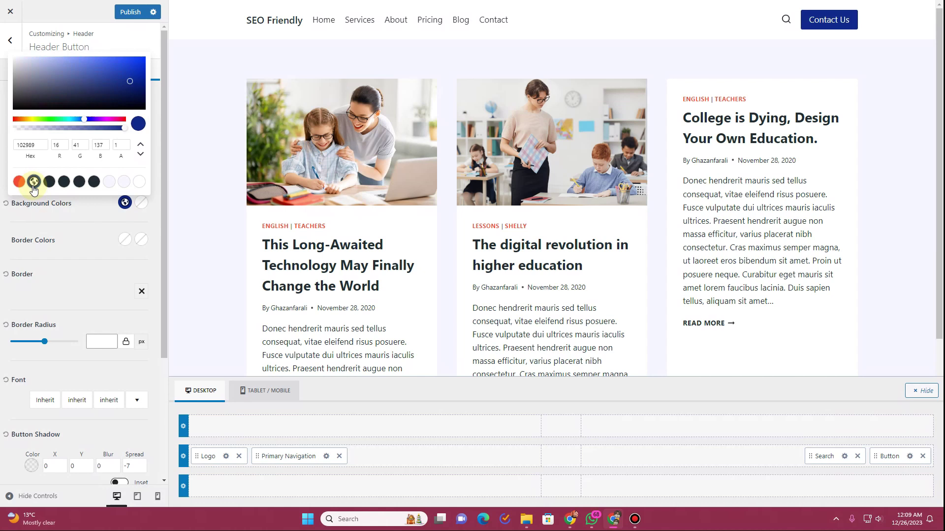
left_click(95, 218)
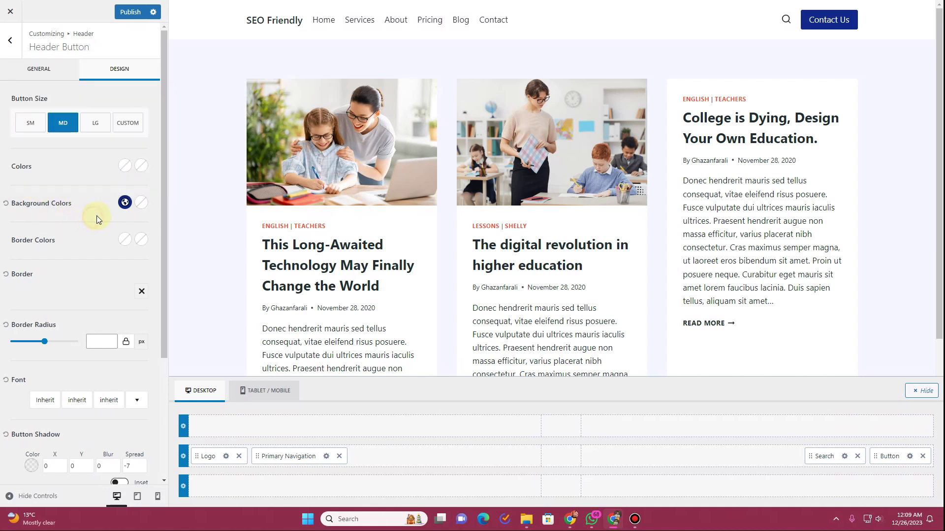
left_click(138, 206)
left_click(18, 182)
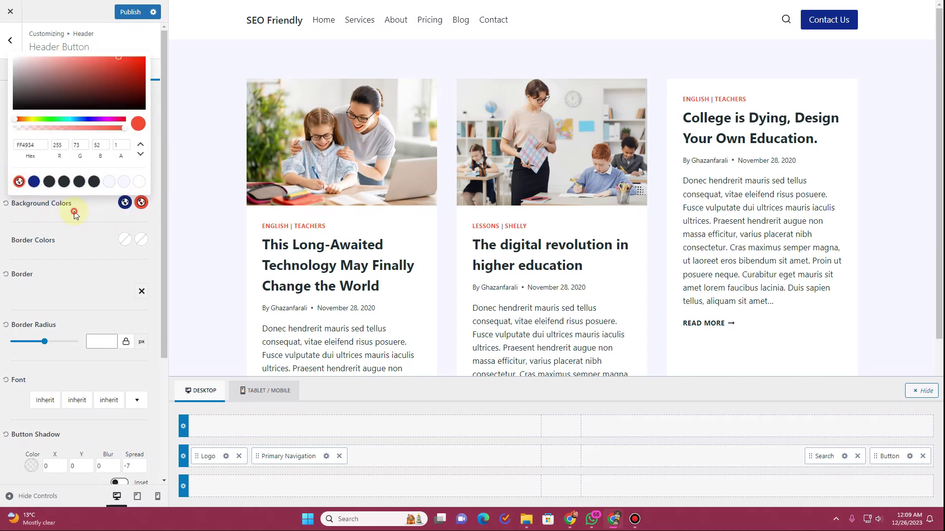
left_click(74, 212)
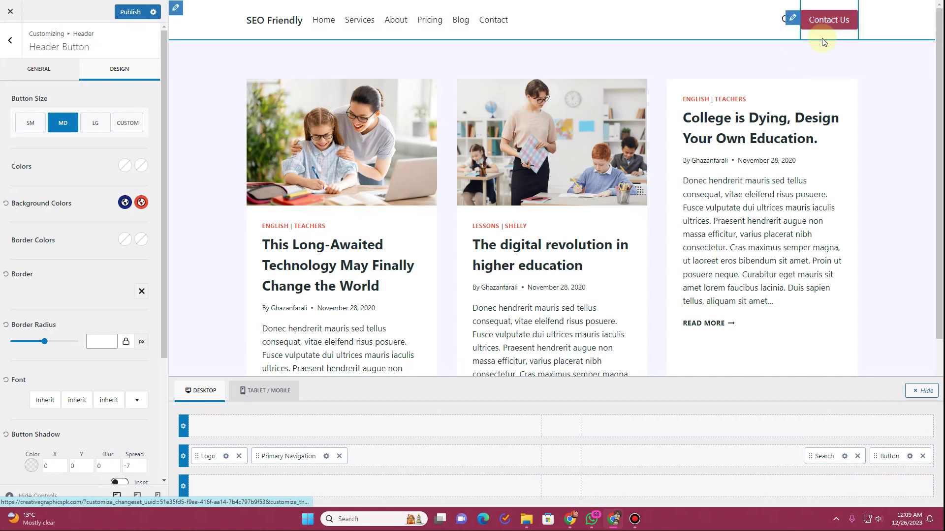
Step: Set the header button's initial background to the red palette color (FF4934) and its hover background to the blue second palette color
left_click(126, 205)
left_click(19, 340)
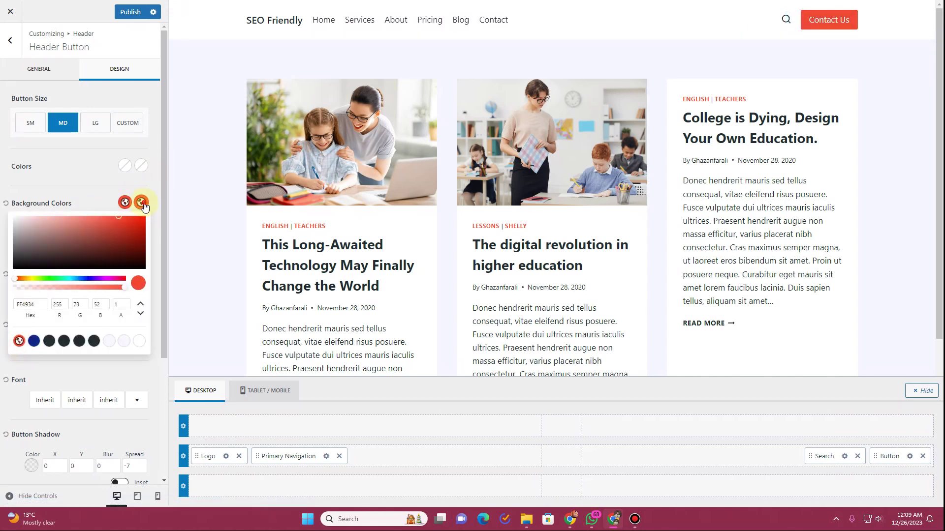
left_click(34, 341)
left_click(98, 196)
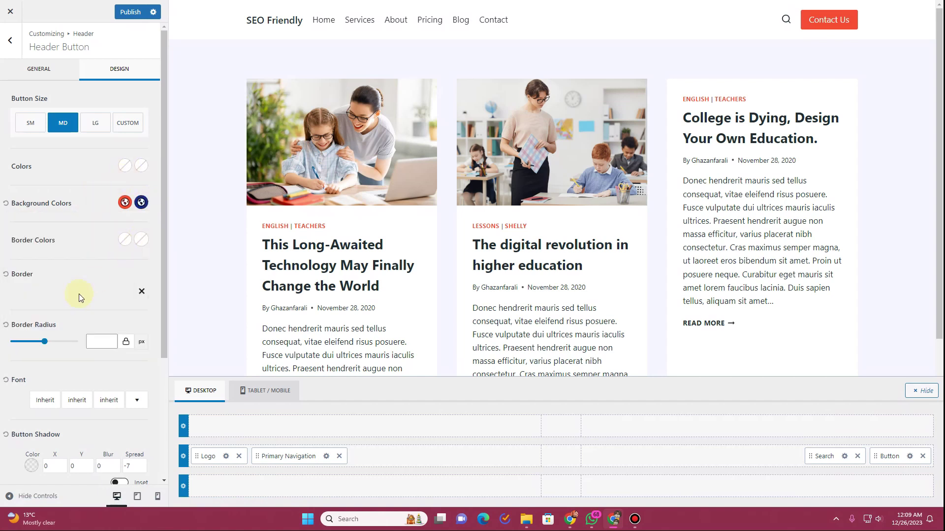
scroll(78, 329, "down", 3)
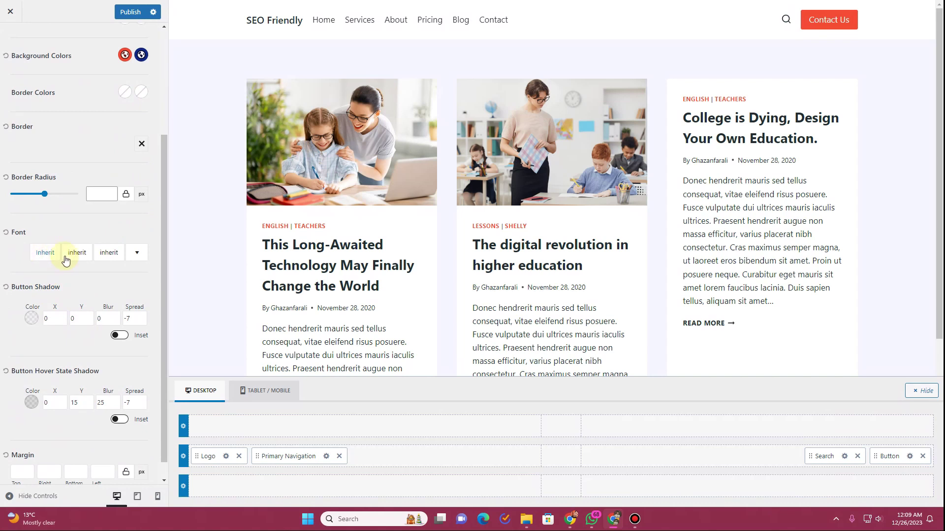
scroll(79, 253, "down", 1)
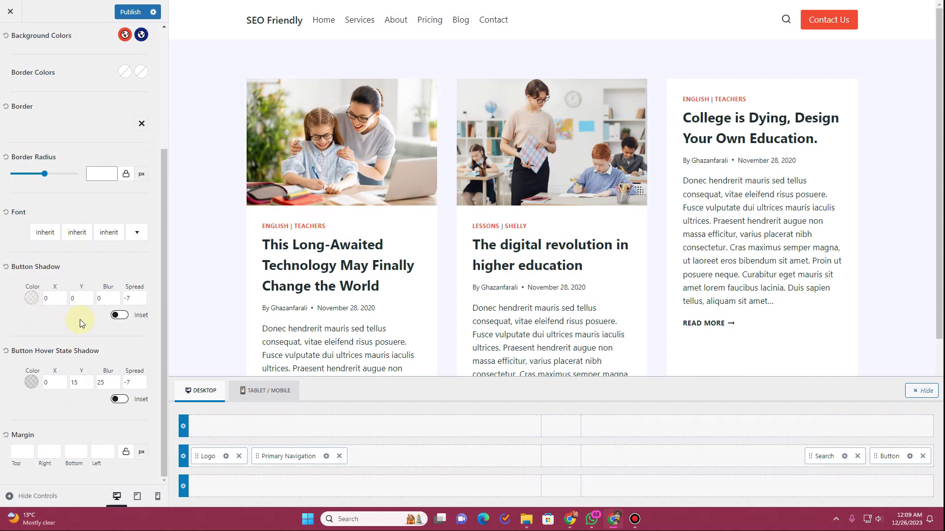
scroll(69, 281, "up", 4)
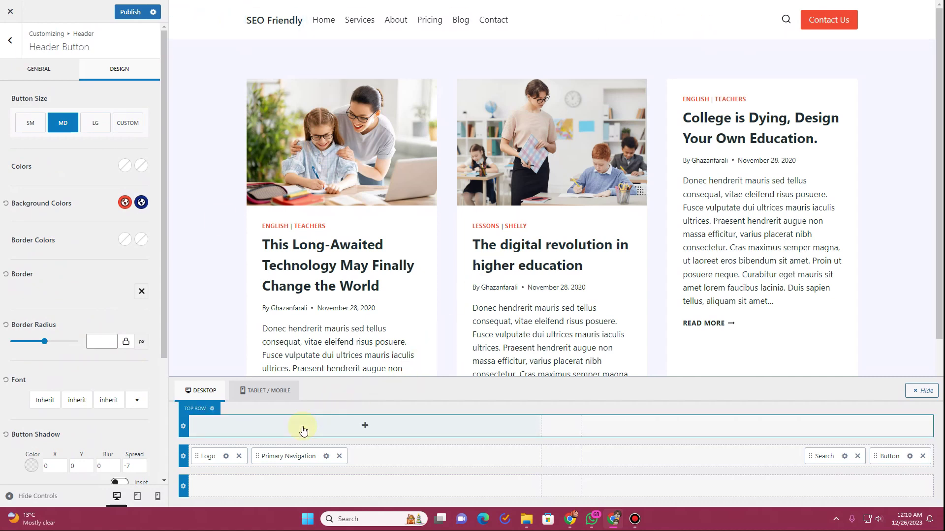
Step: Add a Contact element to the top header row's left section and set that row's background to the blue palette color (102989)
left_click(359, 429)
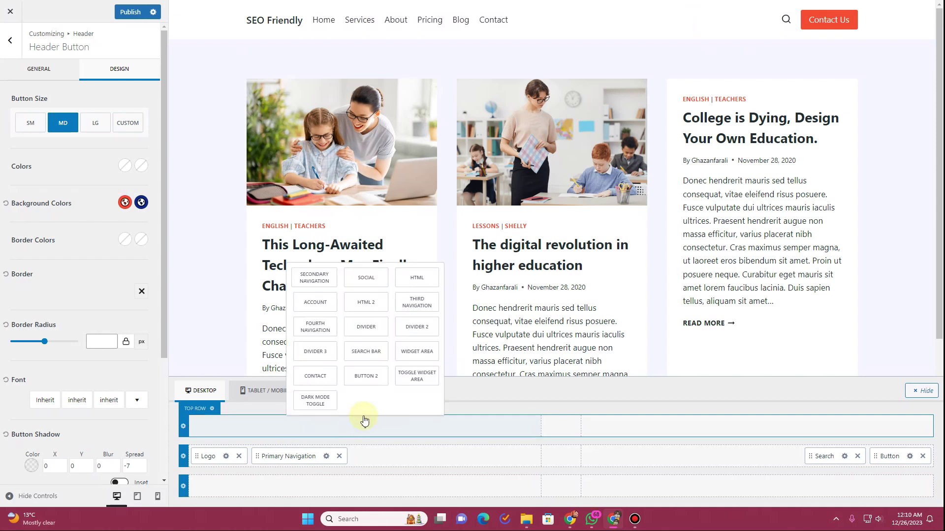
left_click(321, 378)
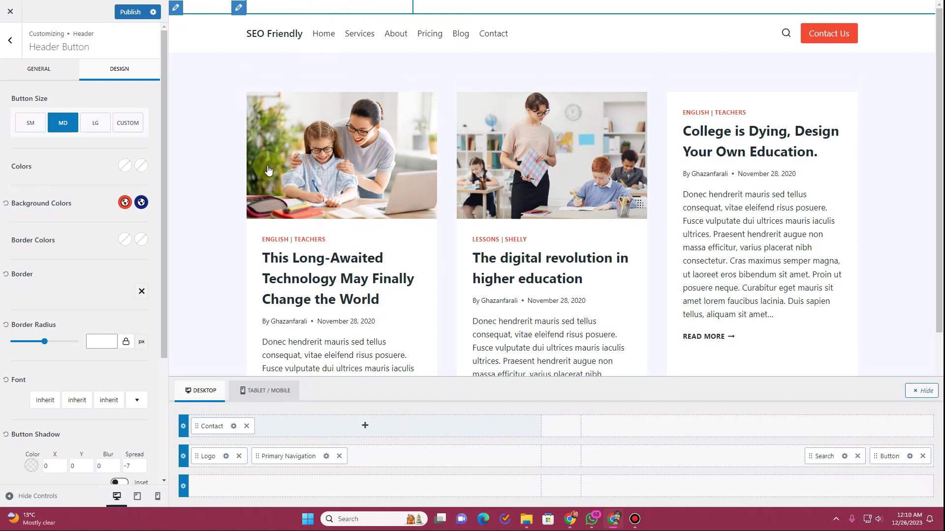
left_click(183, 427)
left_click(143, 125)
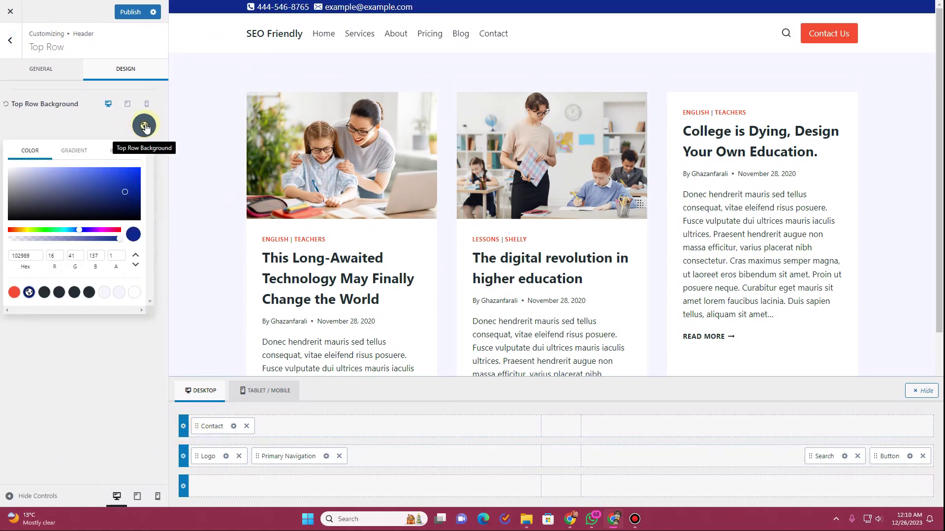
left_click(15, 293)
left_click(26, 294)
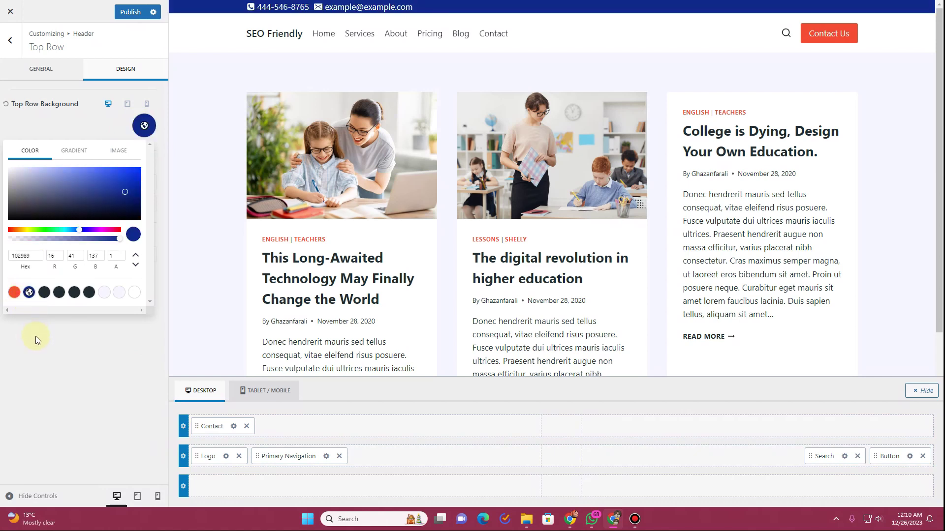
Step: Look over the gradient and image options for the top row's background, keeping the solid color
left_click(77, 151)
left_click(114, 153)
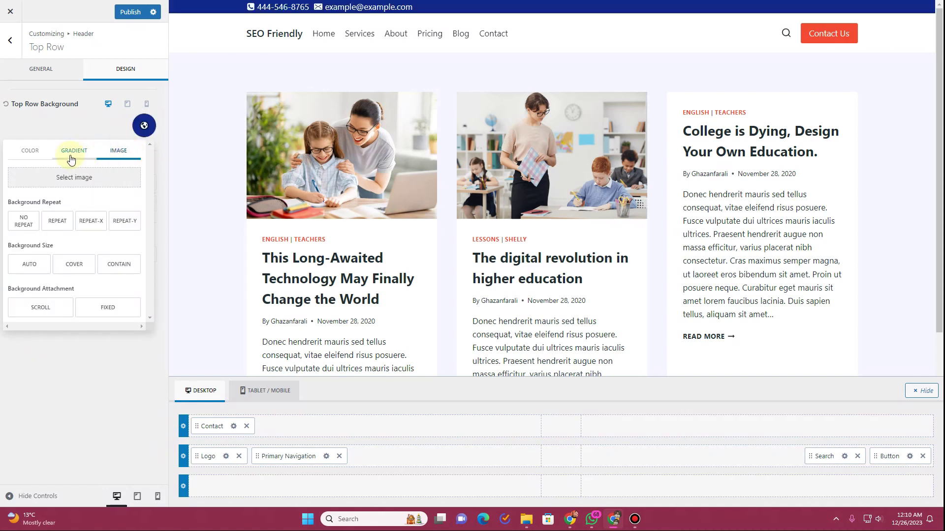
left_click(35, 156)
left_click(70, 127)
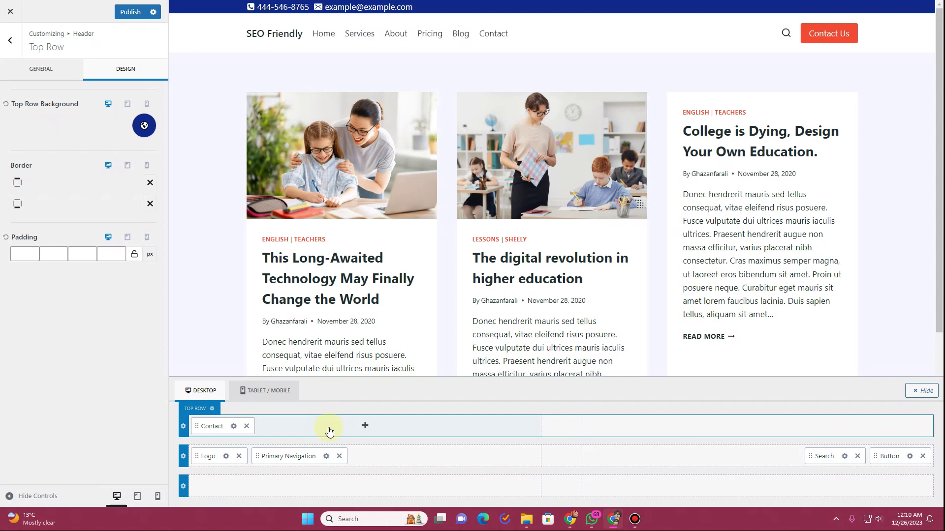
Step: Add a Social element to the top header row's right section
left_click(803, 429)
left_click(767, 298)
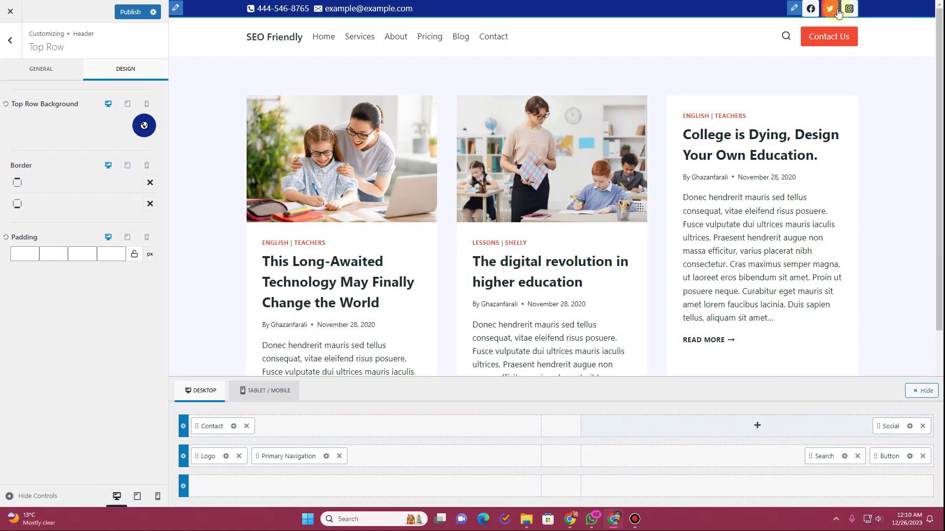
Step: Try showing icon labels and the Outline style on the header's social icons, returning to hidden labels and Filled
left_click(910, 426)
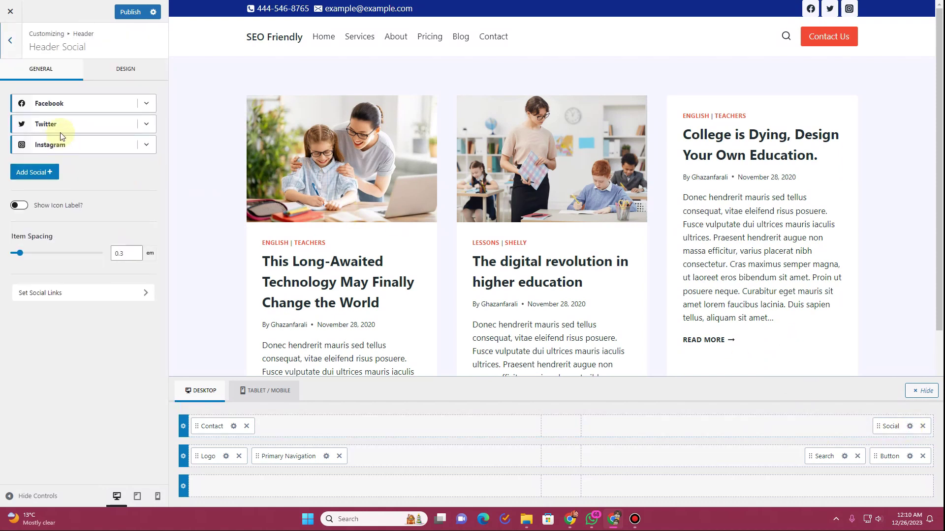
left_click(18, 206)
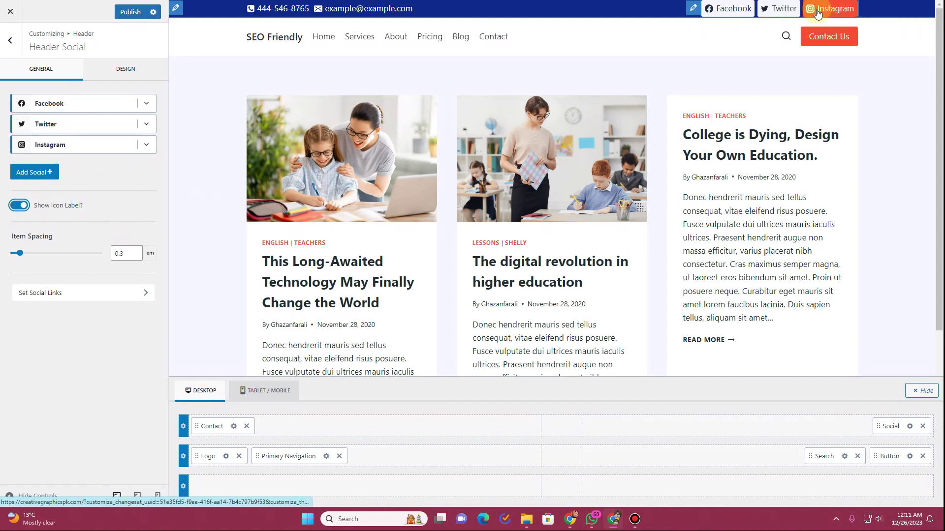
left_click(17, 211)
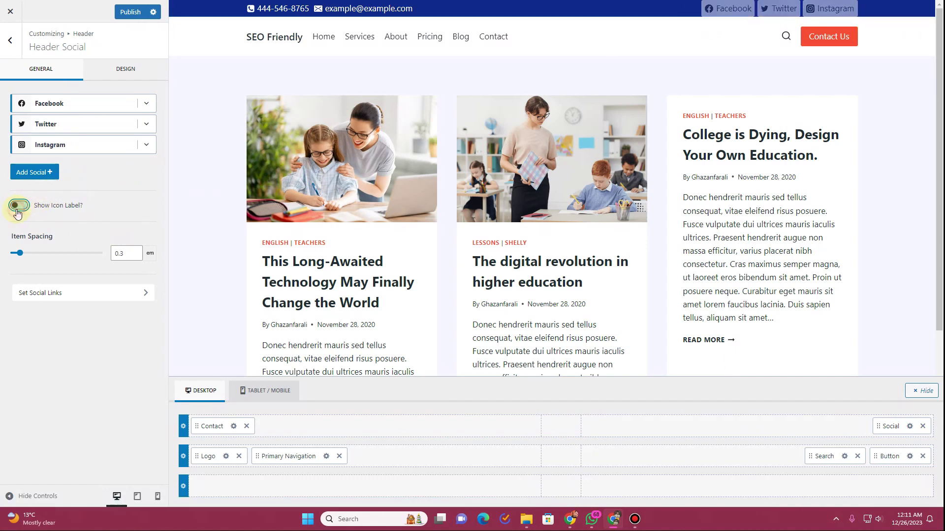
left_click(125, 61)
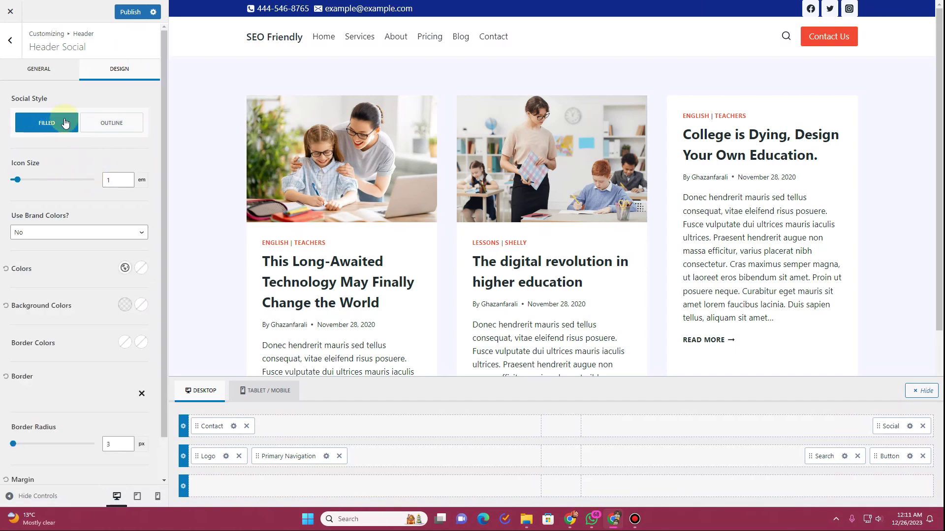
left_click(116, 126)
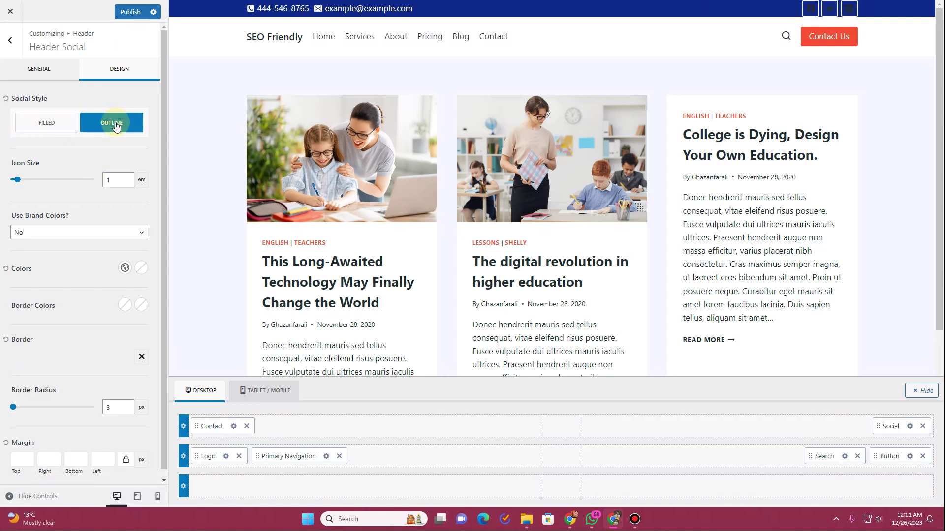
left_click(66, 127)
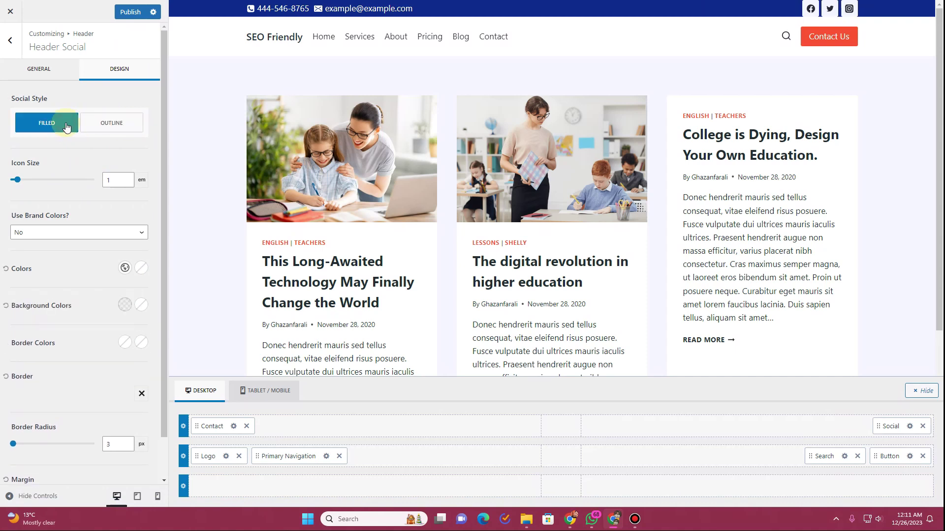
Step: Make the header social icons' initial background fully transparent
left_click(126, 308)
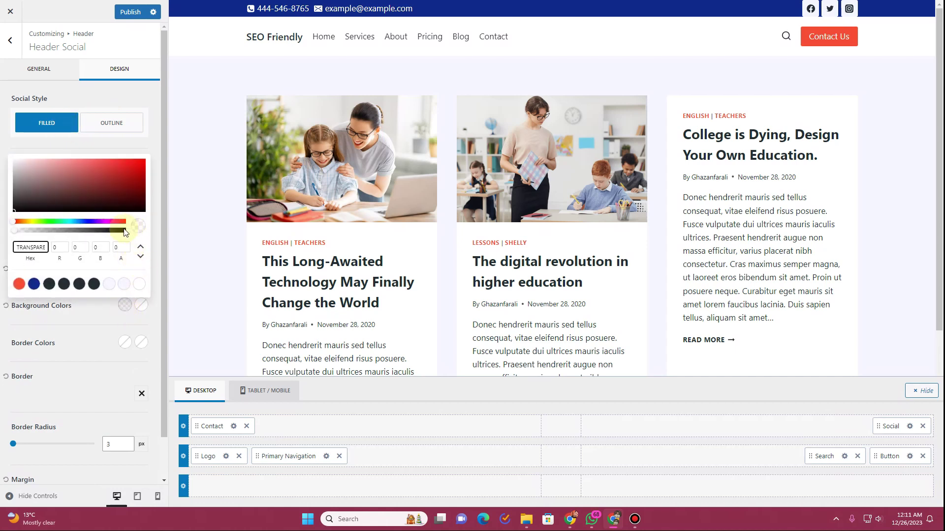
left_click_drag(121, 235, 10, 232)
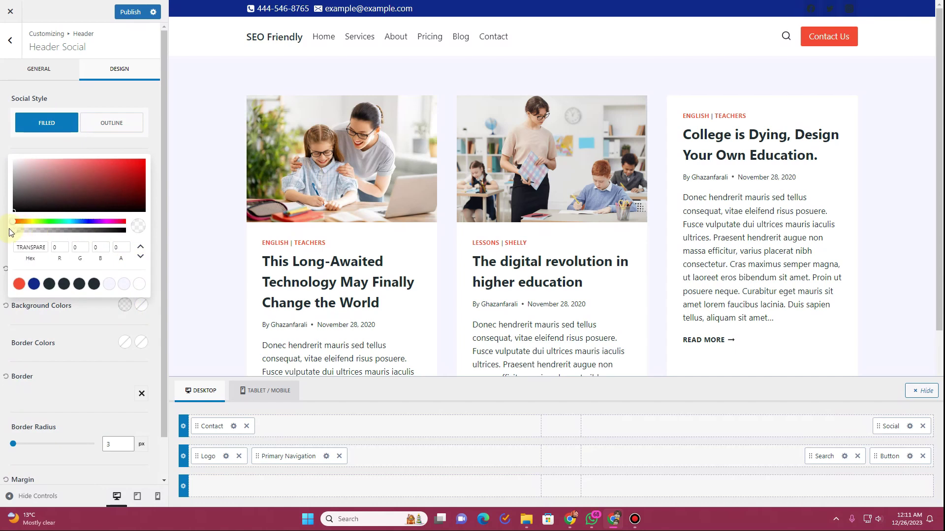
left_click(84, 144)
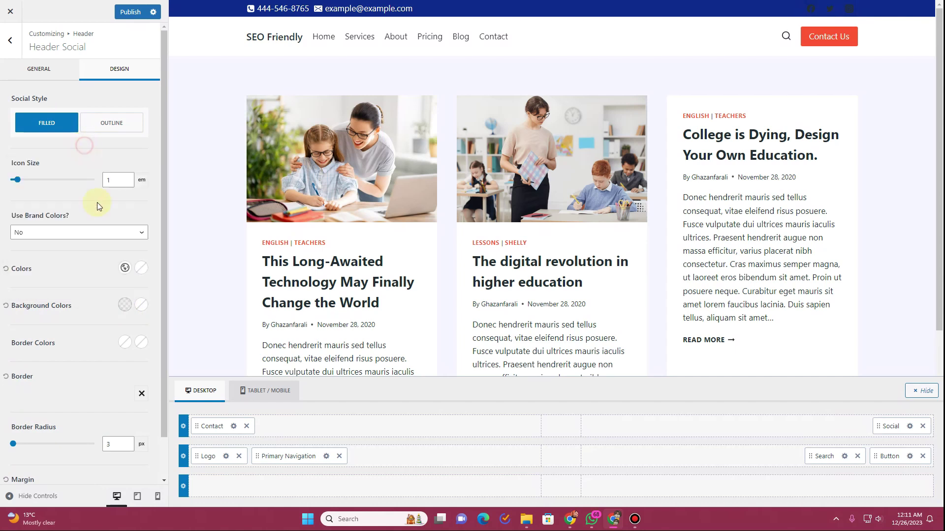
Step: Set the header social icons' initial color to white (FFFFFF) and their hover color to the red palette color
left_click(125, 268)
left_click(124, 246)
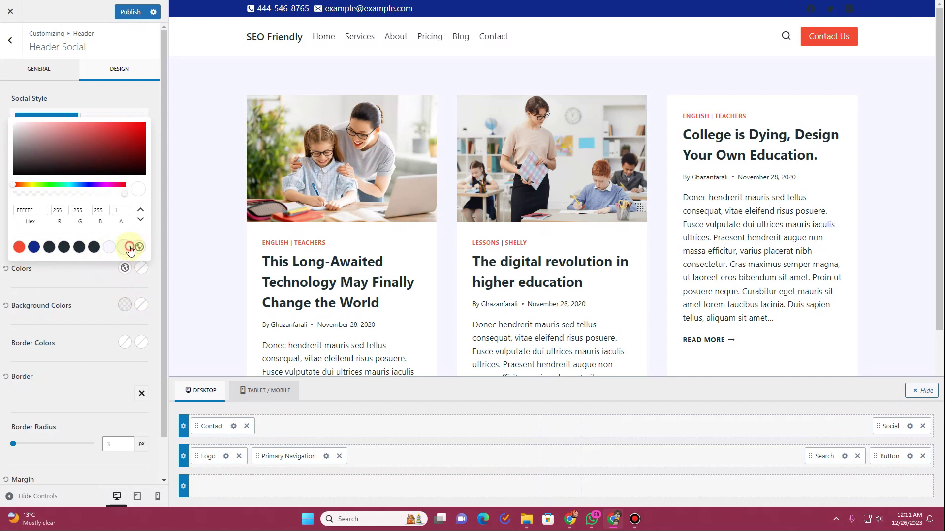
left_click(74, 280)
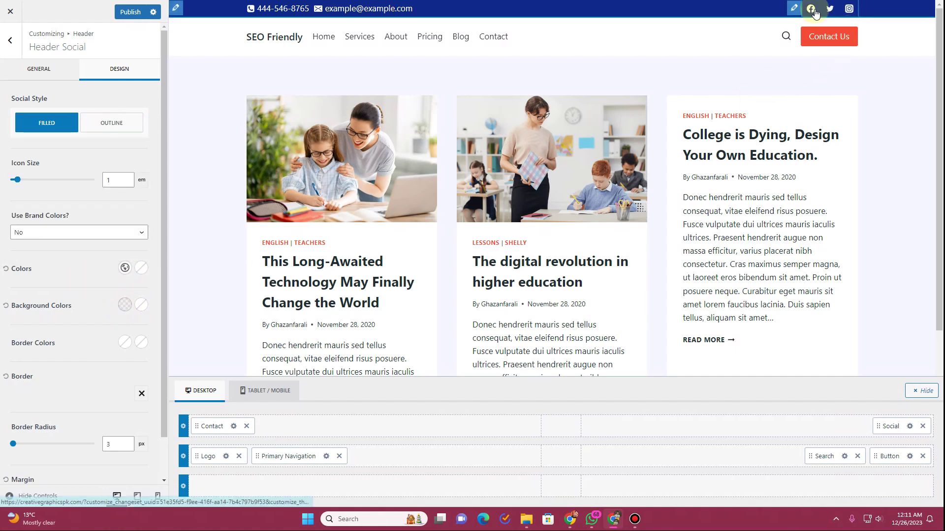
left_click(141, 269)
left_click(21, 248)
left_click(76, 290)
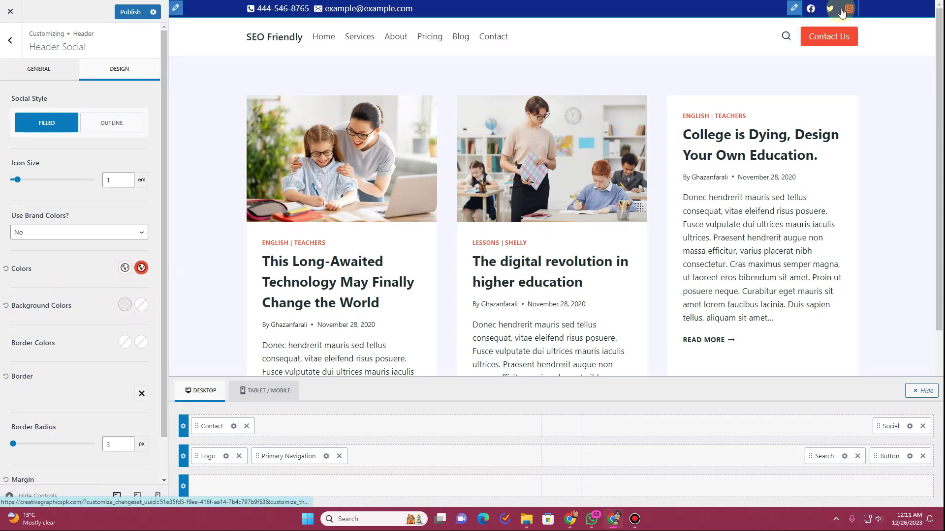
Step: Try adding Hours and Address items to the header's Contact element
left_click(240, 9)
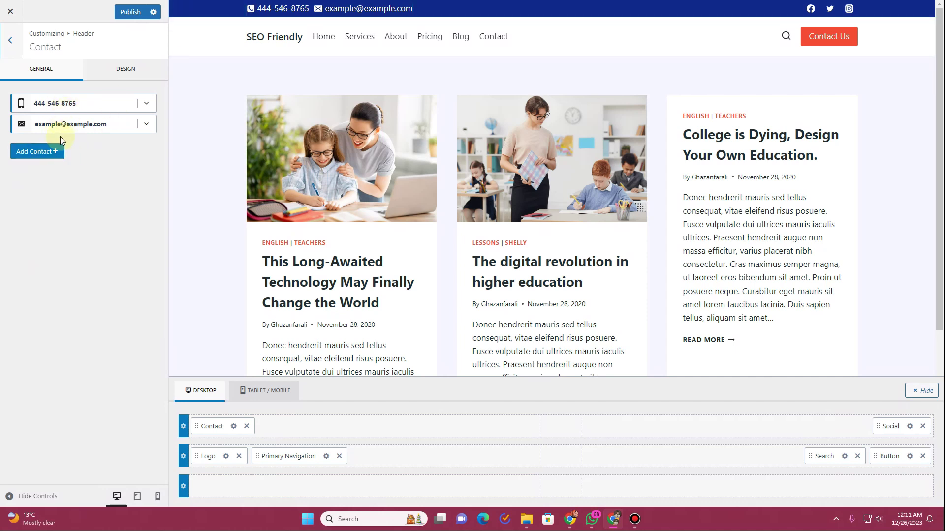
left_click(49, 153)
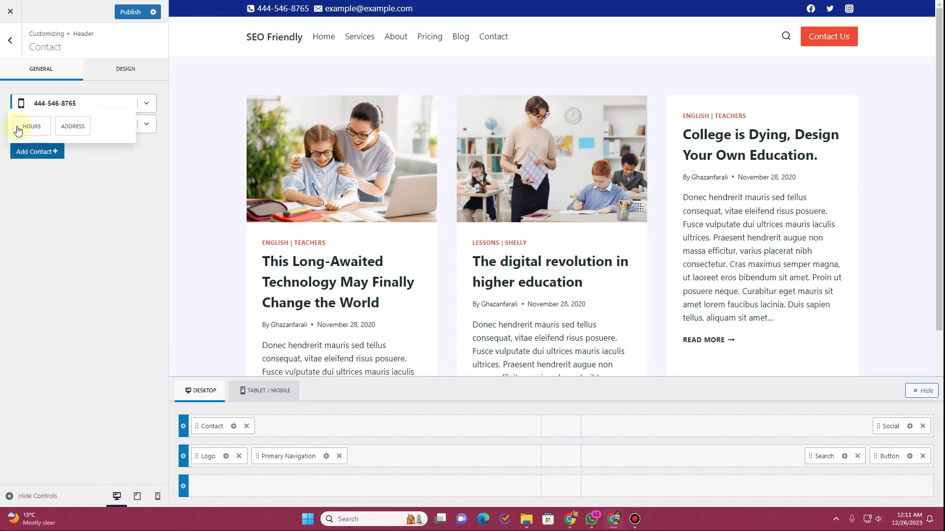
left_click(18, 130)
left_click(37, 171)
left_click(30, 147)
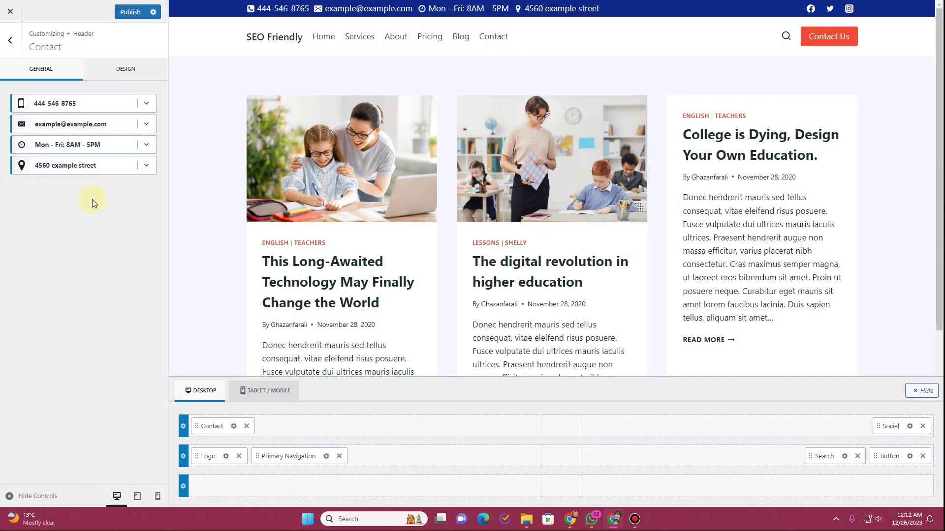
Step: Remove the address and hours items from the header's Contact element
left_click(148, 164)
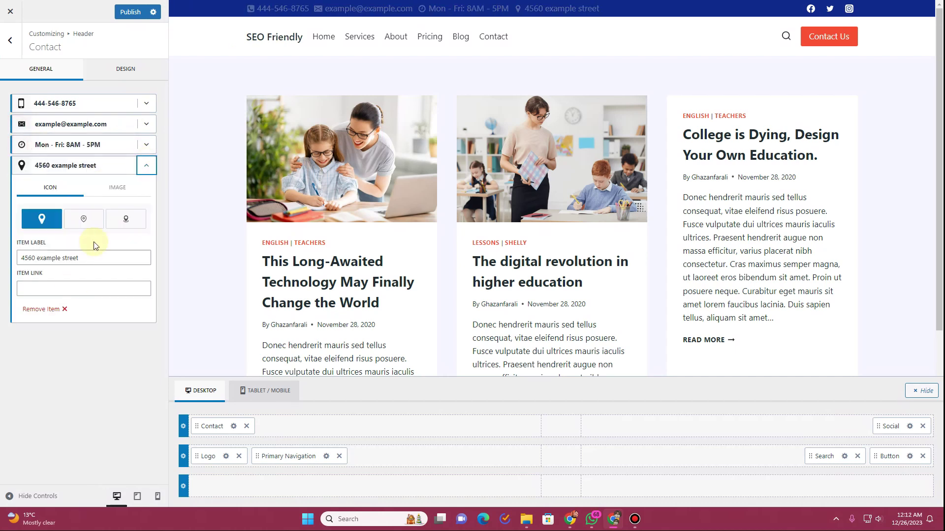
left_click(51, 314)
left_click(146, 145)
left_click(41, 289)
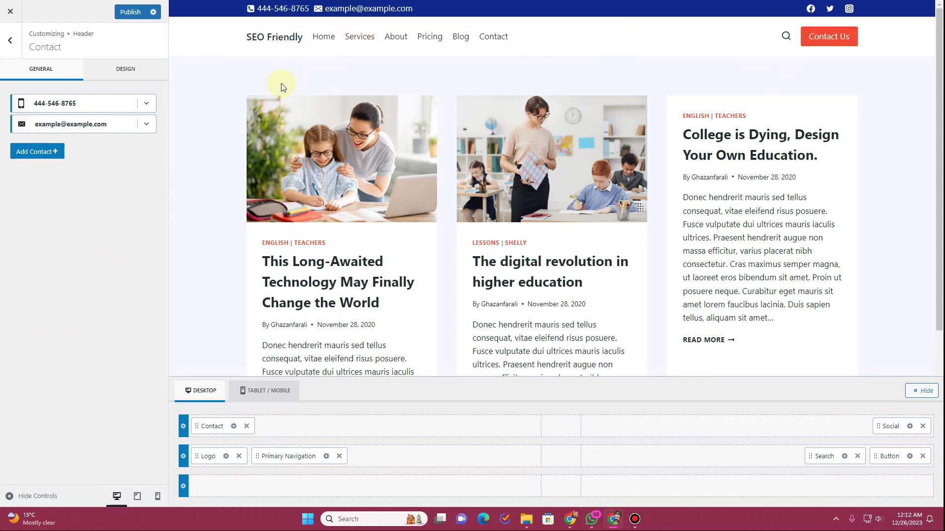
Step: Try the Transparent Header option on the blog page preview and turn it off again
left_click(11, 41)
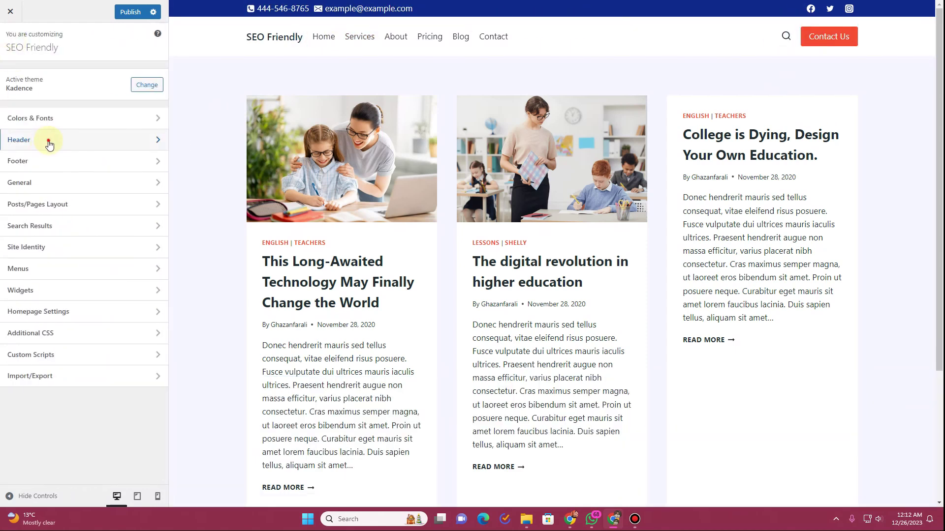
left_click(49, 141)
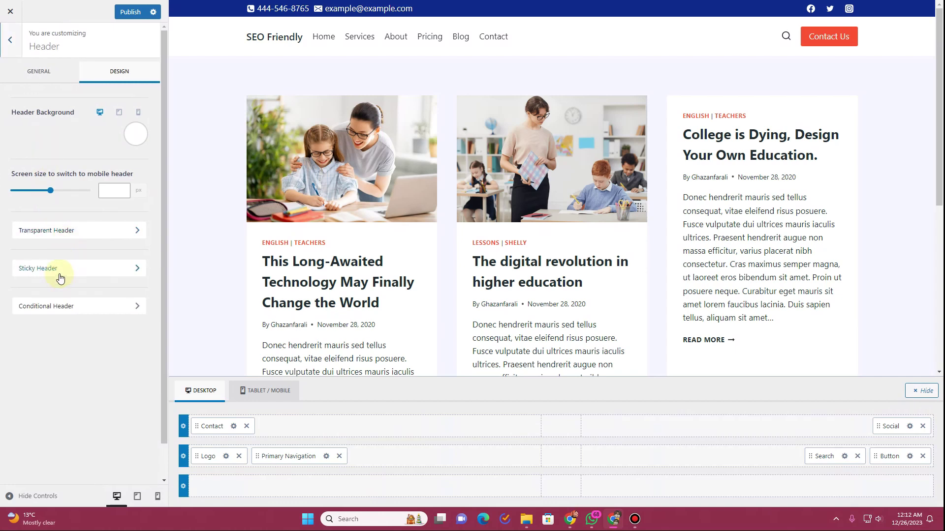
left_click(70, 238)
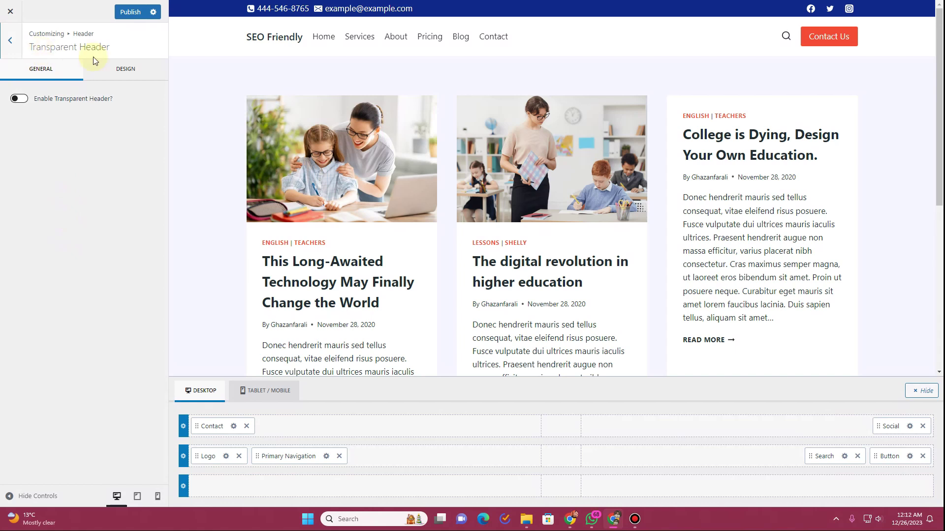
left_click(21, 100)
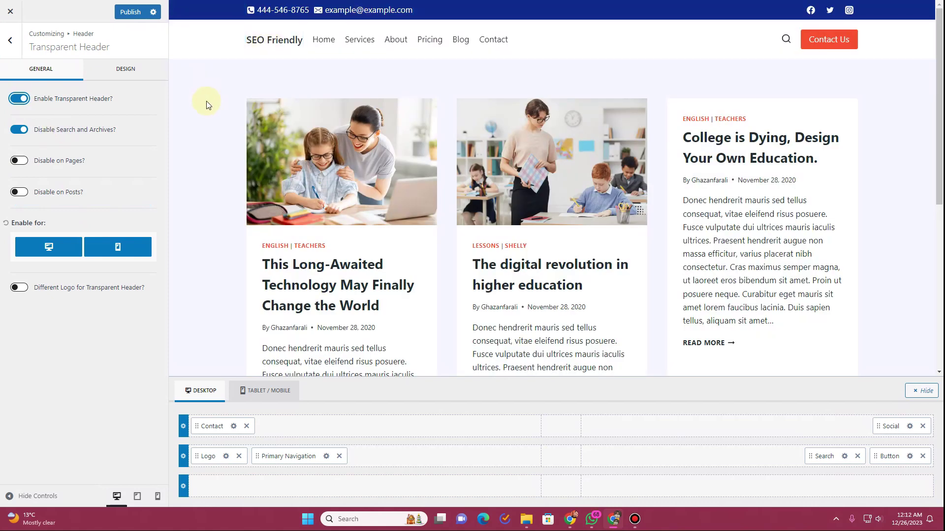
scroll(208, 103, "down", 4)
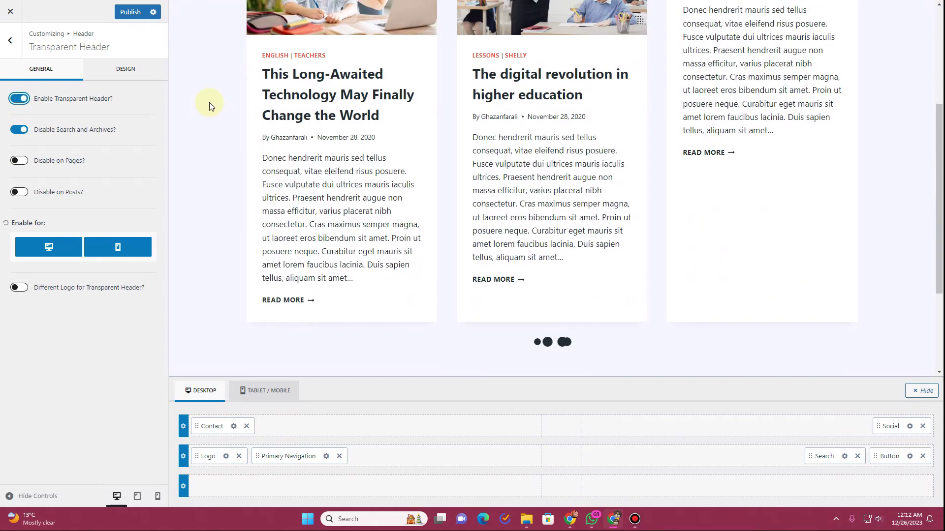
scroll(208, 102, "up", 4)
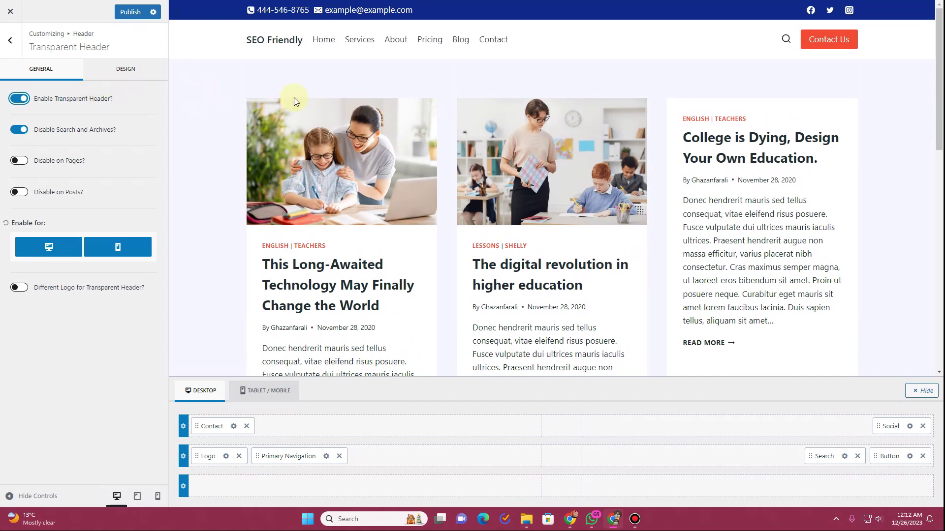
left_click(22, 100)
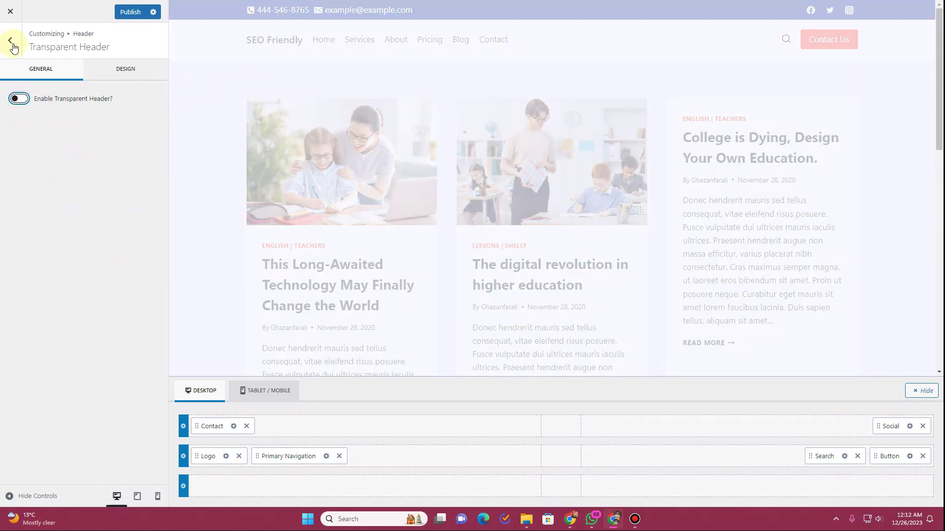
Step: Enable the sticky header with the option "Yes - Only Main Row"
left_click(10, 41)
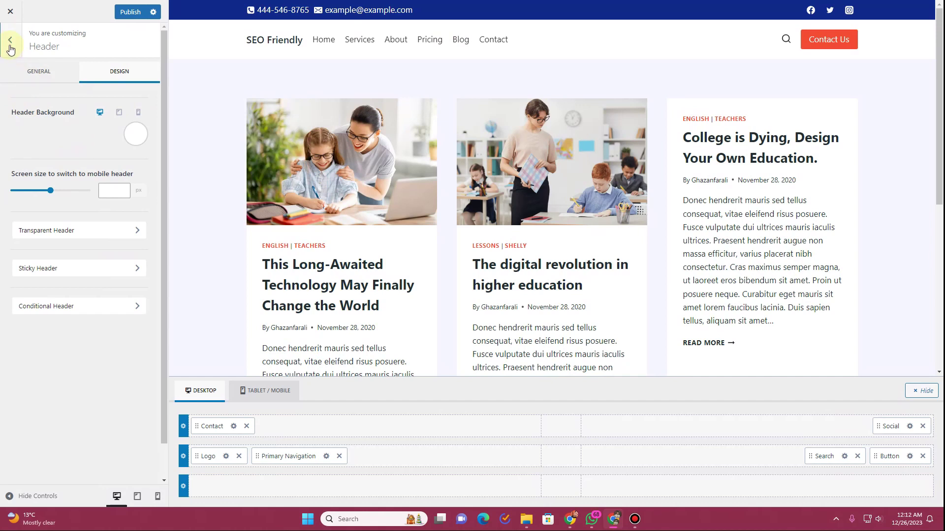
left_click(59, 268)
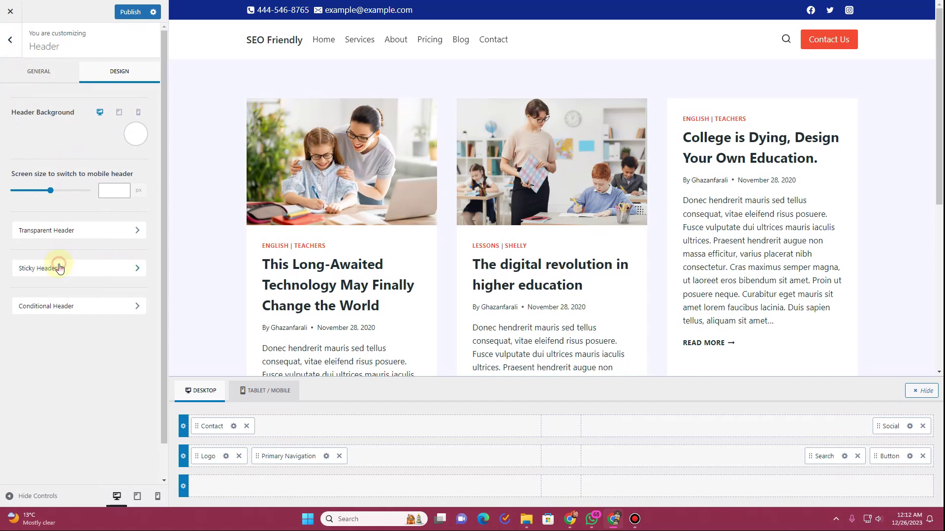
left_click(80, 115)
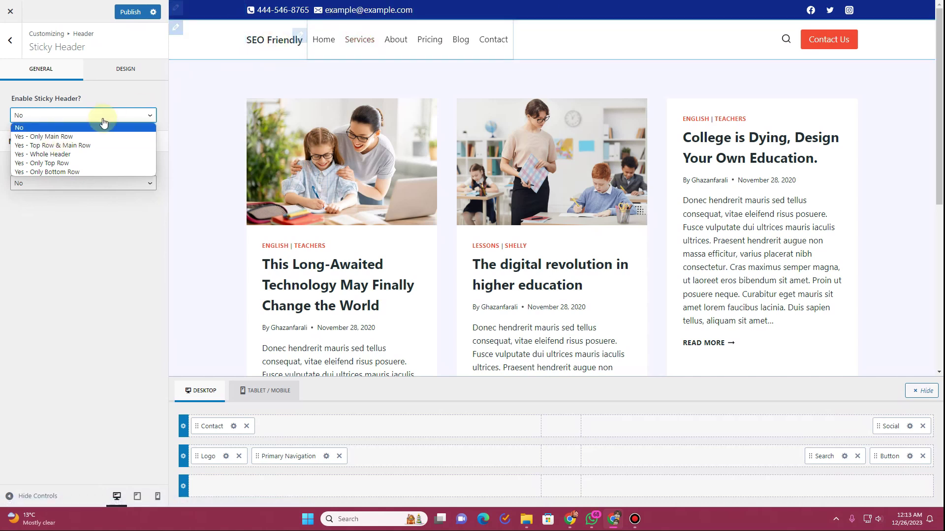
left_click(58, 138)
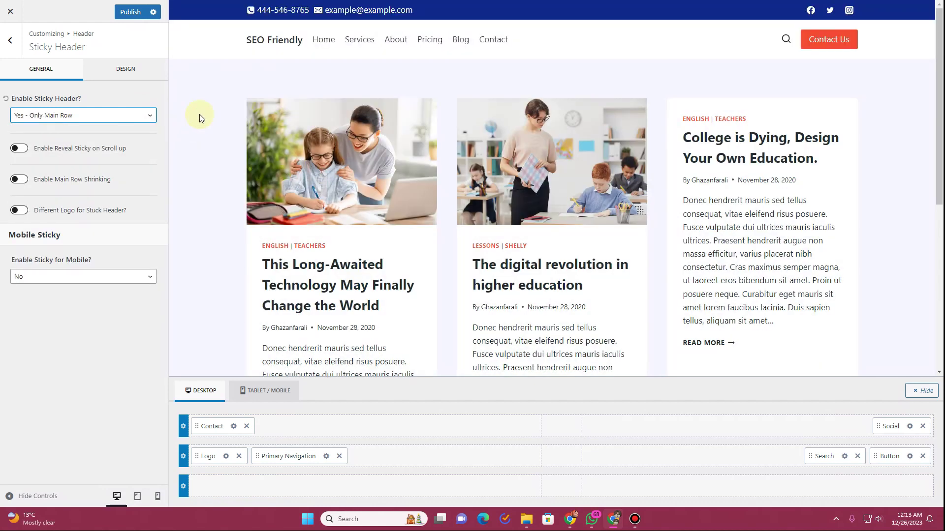
Step: Try the Enable Reveal Sticky on Scroll up option on the blog page preview and turn it off again
scroll(199, 114, "down", 5)
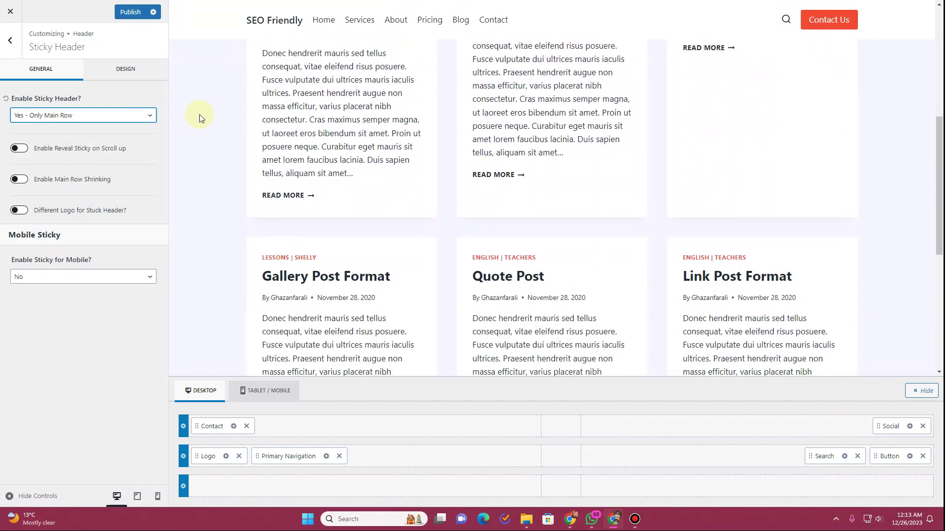
scroll(200, 114, "up", 5)
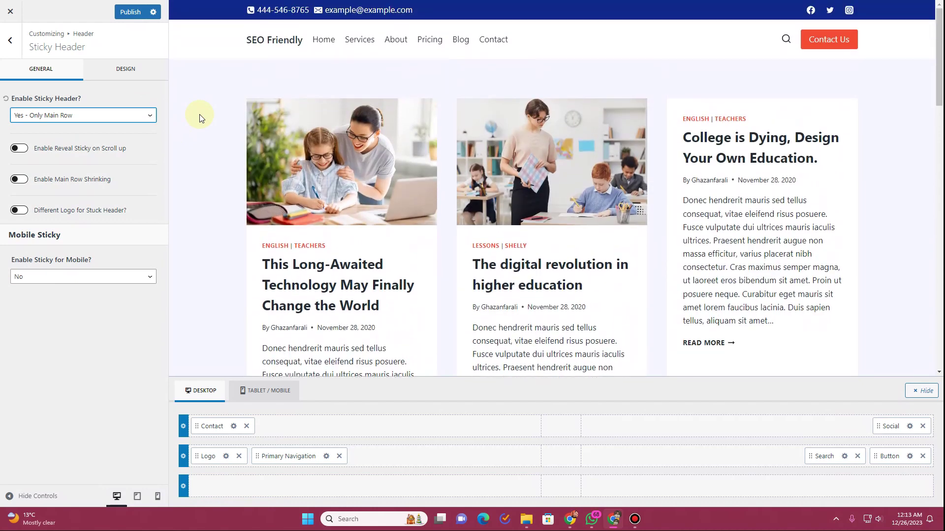
scroll(199, 114, "down", 3)
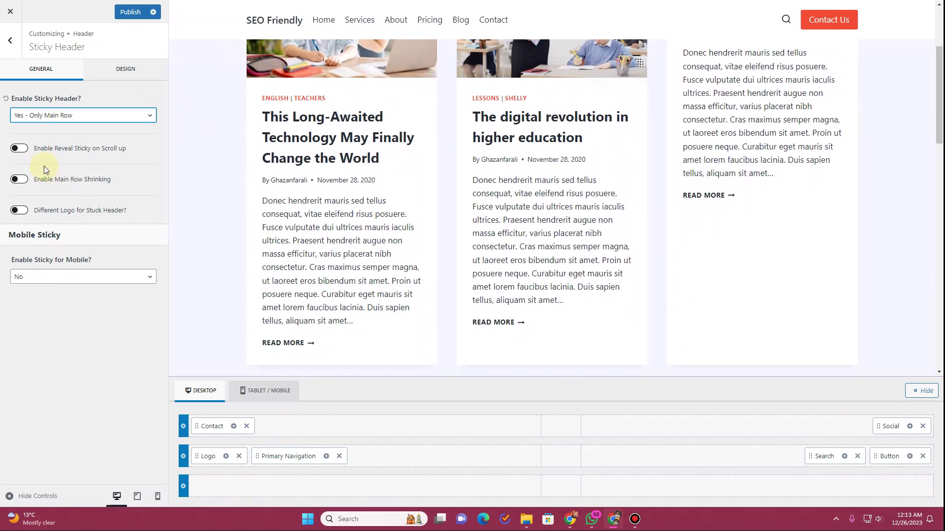
left_click(22, 151)
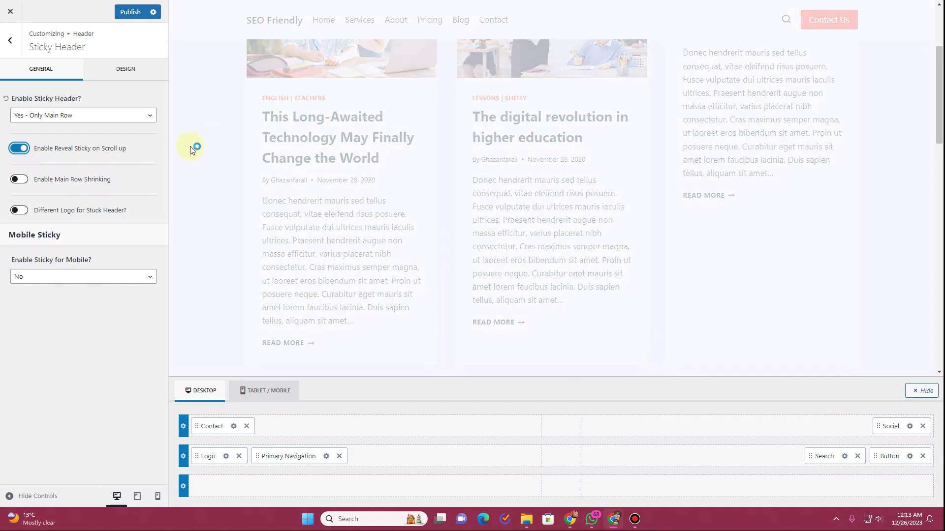
scroll(190, 146, "up", 3)
scroll(190, 147, "down", 5)
scroll(190, 147, "down", 4)
scroll(190, 147, "up", 9)
scroll(190, 146, "down", 6)
scroll(190, 147, "up", 8)
scroll(190, 146, "down", 8)
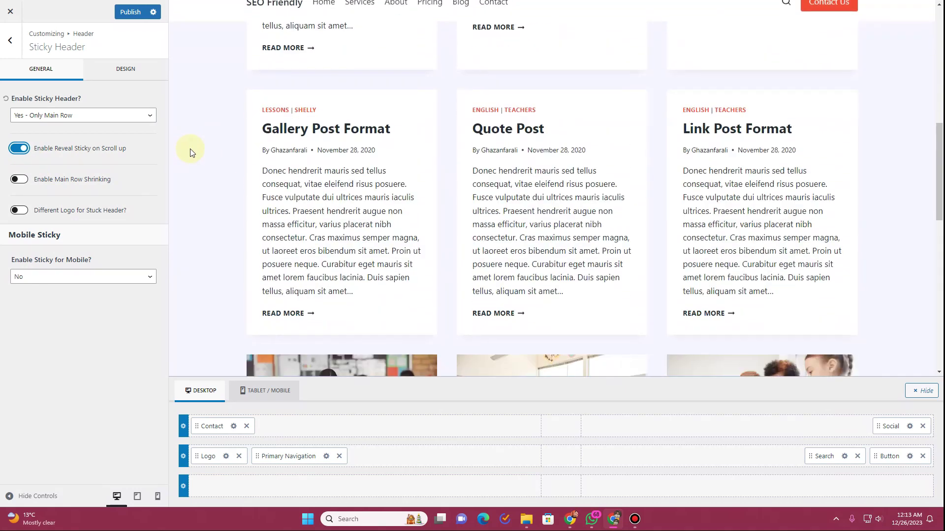
scroll(190, 149, "up", 5)
scroll(190, 148, "up", 2)
left_click(18, 148)
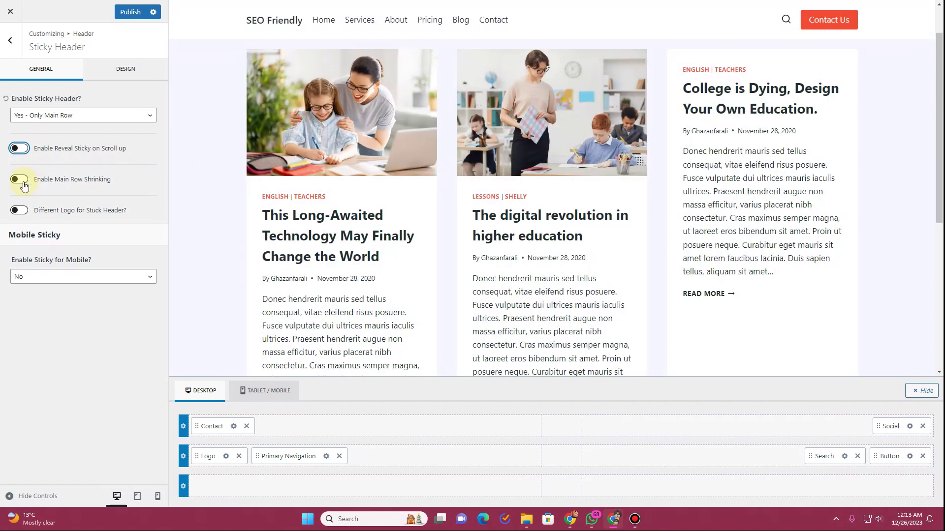
Step: Enable Main Row Shrinking for the sticky header and check its behavior on the page preview
left_click(21, 181)
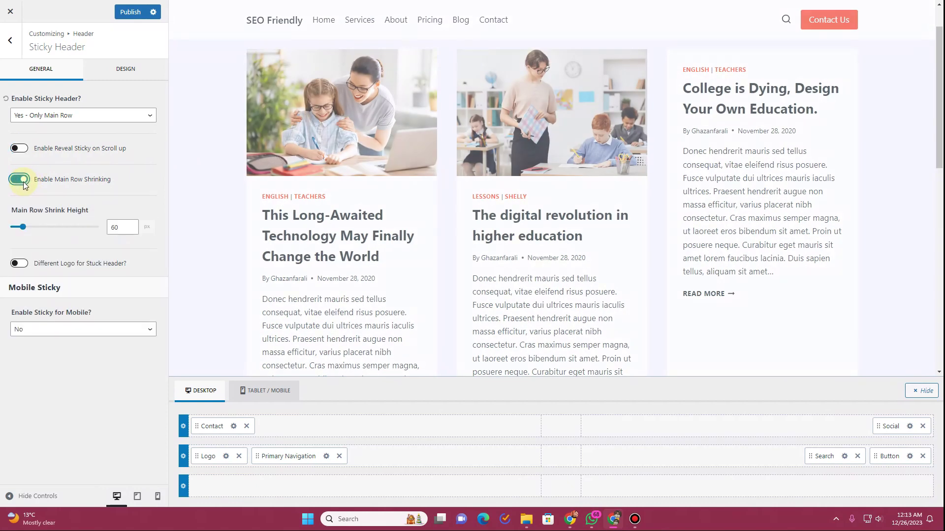
scroll(191, 147, "down", 1)
scroll(191, 147, "up", 2)
scroll(191, 146, "down", 1)
scroll(191, 147, "up", 1)
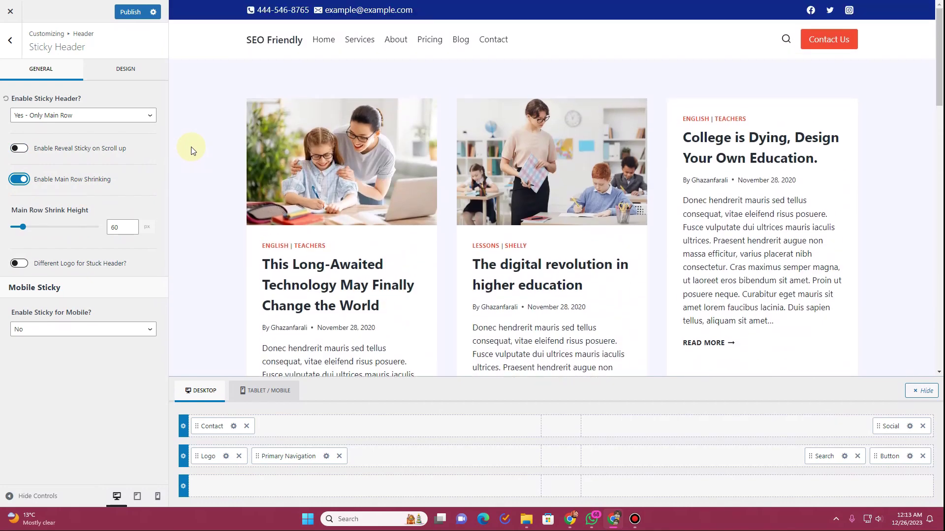
scroll(192, 150, "down", 3)
scroll(192, 151, "down", 2)
scroll(192, 150, "up", 5)
Step: Try a Main Row Shrink Height of 40 px and check the sticky header on the preview
double_click(113, 227)
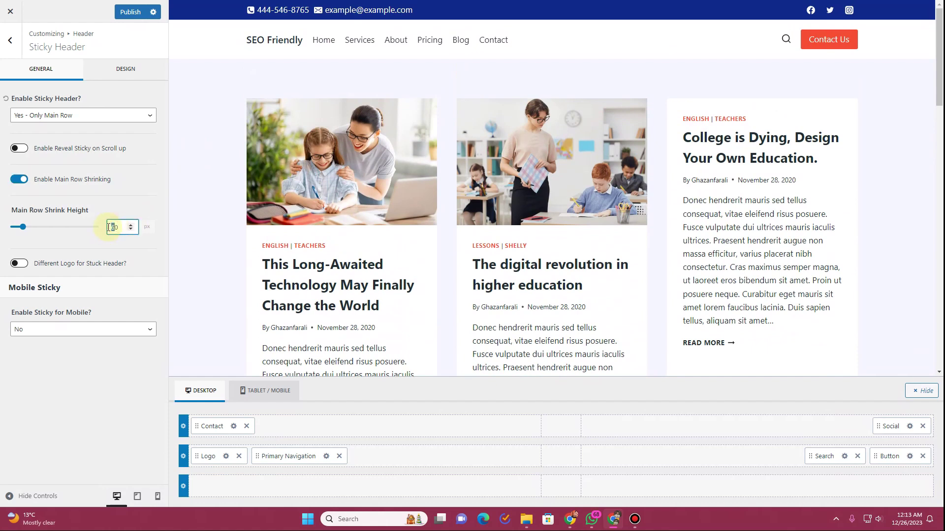
type("40")
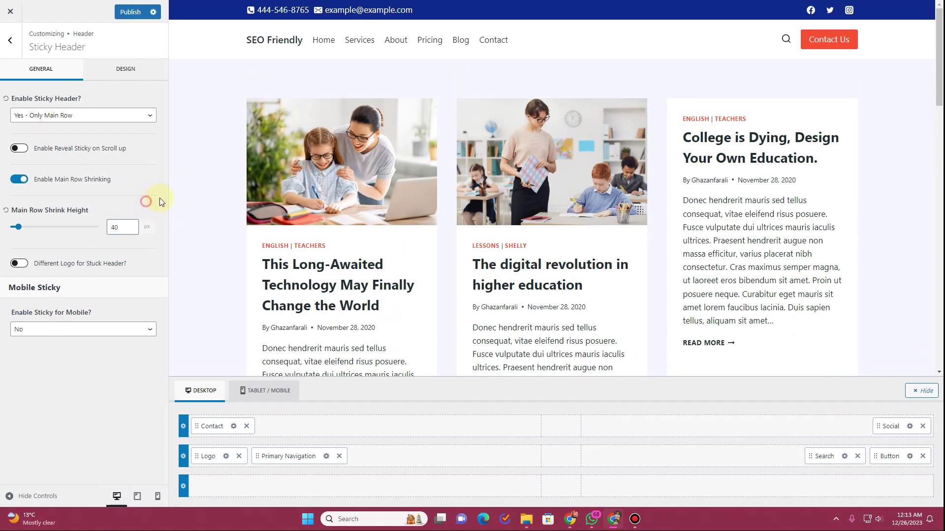
scroll(217, 156, "down", 4)
scroll(217, 156, "up", 4)
scroll(217, 155, "down", 2)
scroll(217, 156, "up", 2)
scroll(217, 155, "down", 3)
Step: Set the sticky header's Main Row Shrink Height to 30 px
left_click(112, 227)
type("30")
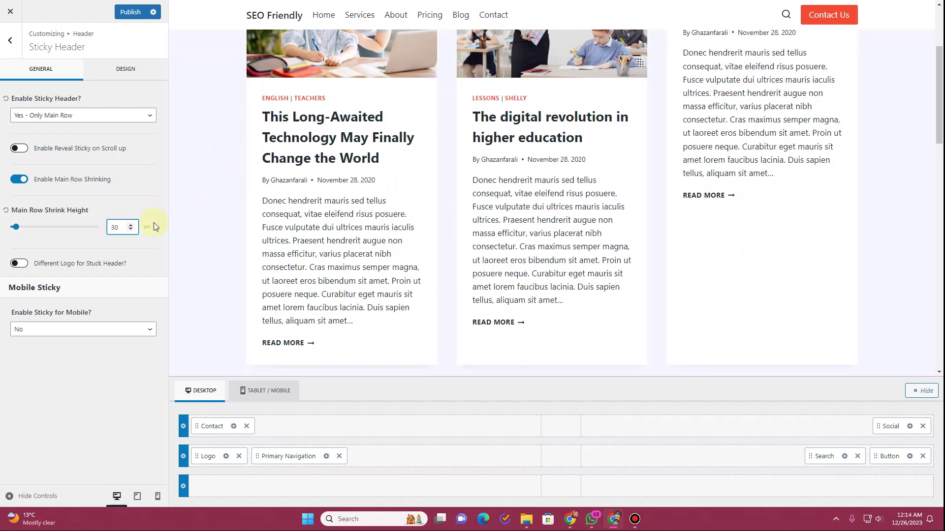
left_click(205, 211)
scroll(215, 162, "up", 3)
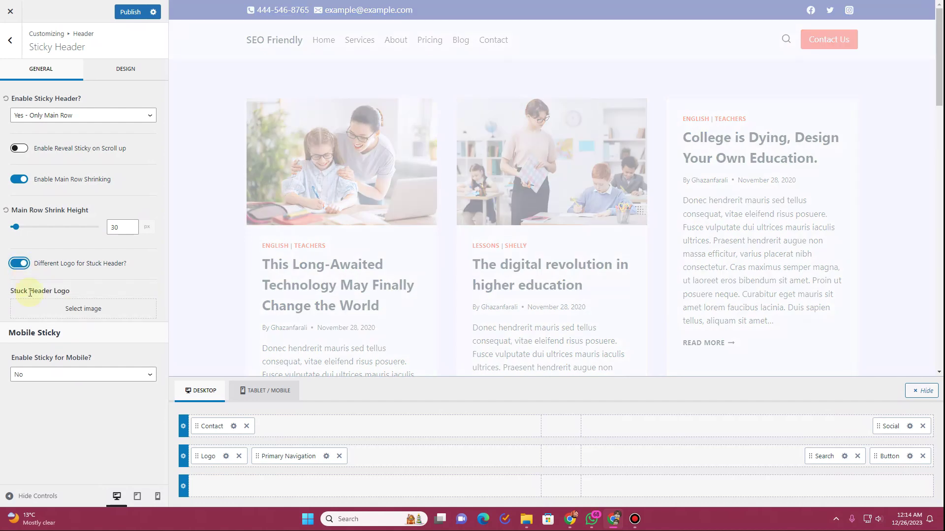
Step: Leave the sticky header settings and give the tablet/mobile header's Trigger element the menu label "Menu"
key("Escape")
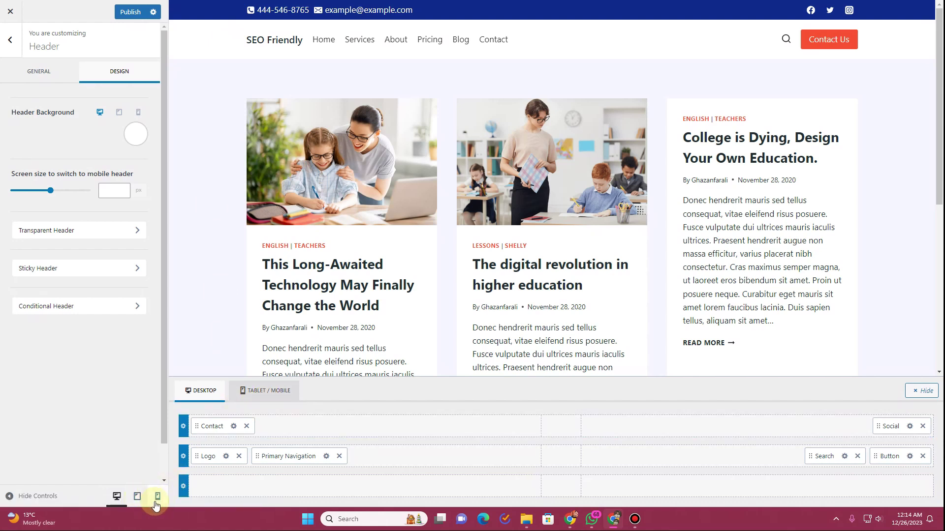
left_click(273, 392)
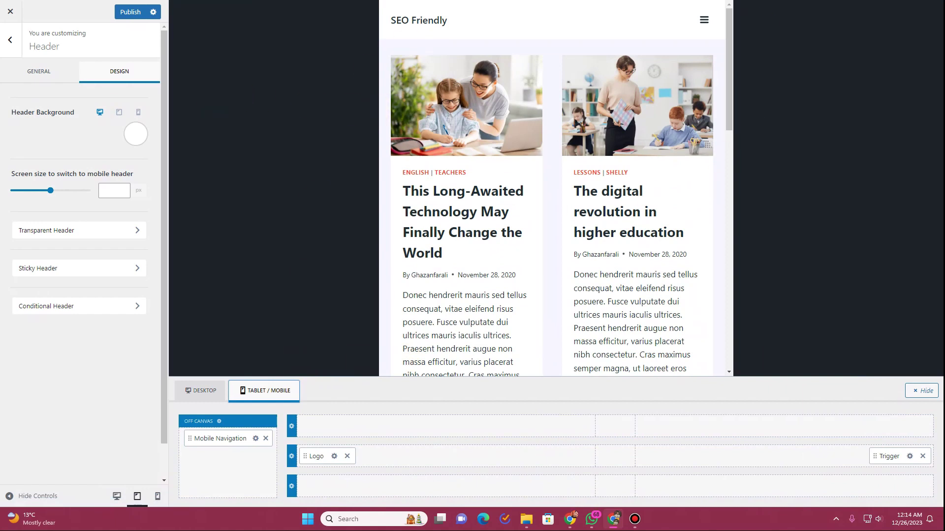
left_click(910, 457)
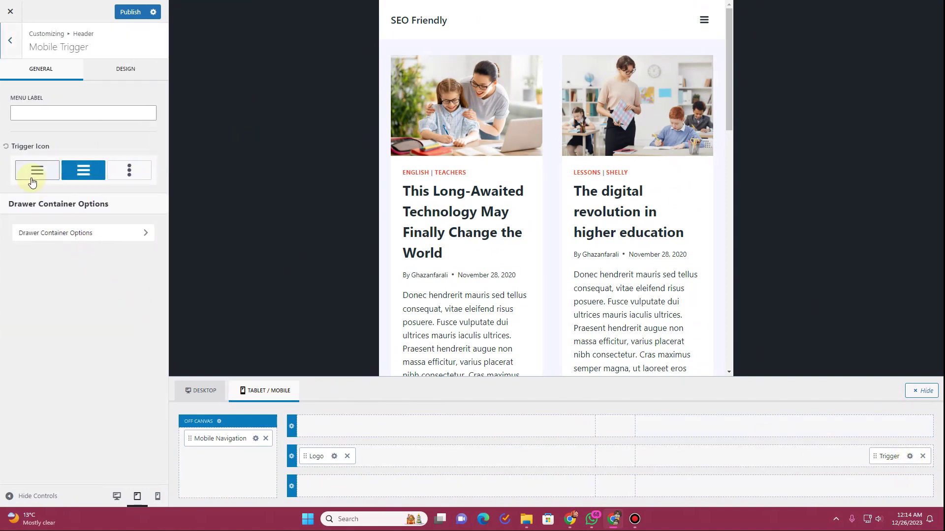
left_click(56, 107)
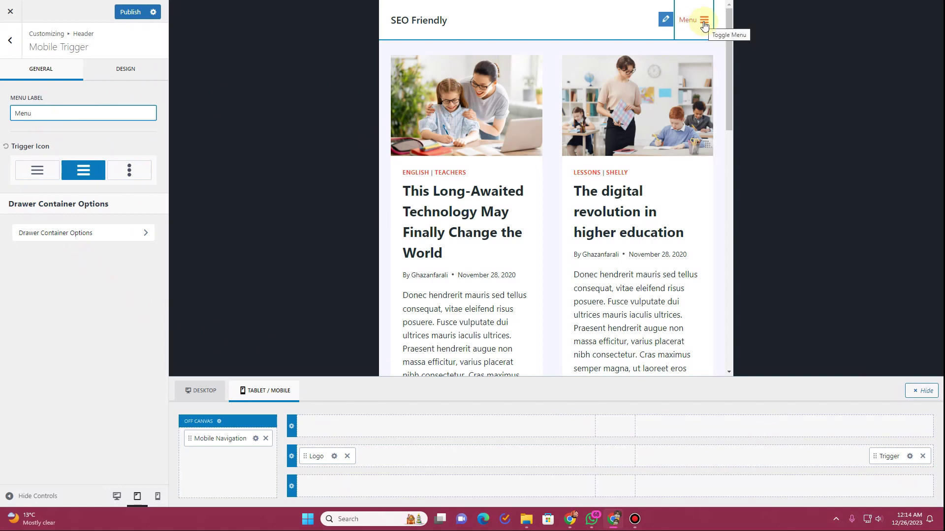
Step: Choose the thin three-line icon for the mobile trigger and test how it opens the menu drawer
left_click(34, 173)
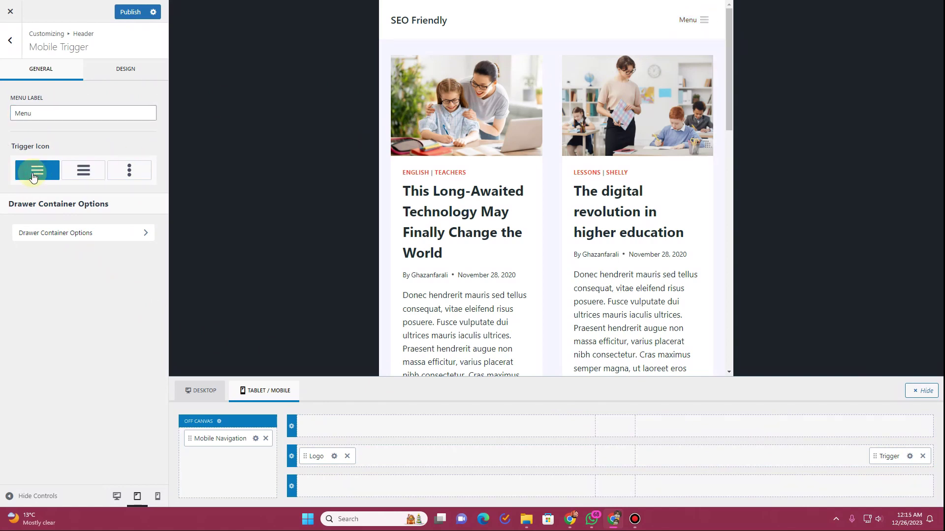
left_click(698, 30)
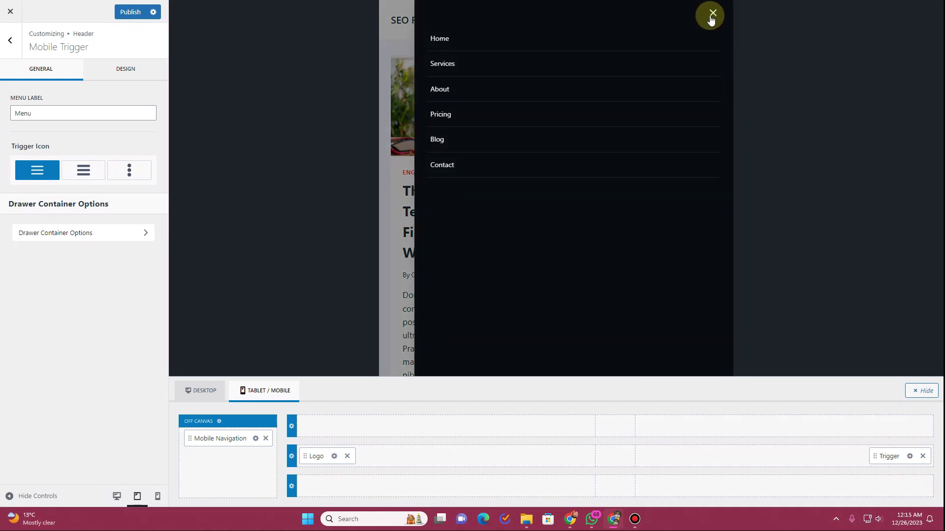
left_click(712, 15)
left_click(142, 70)
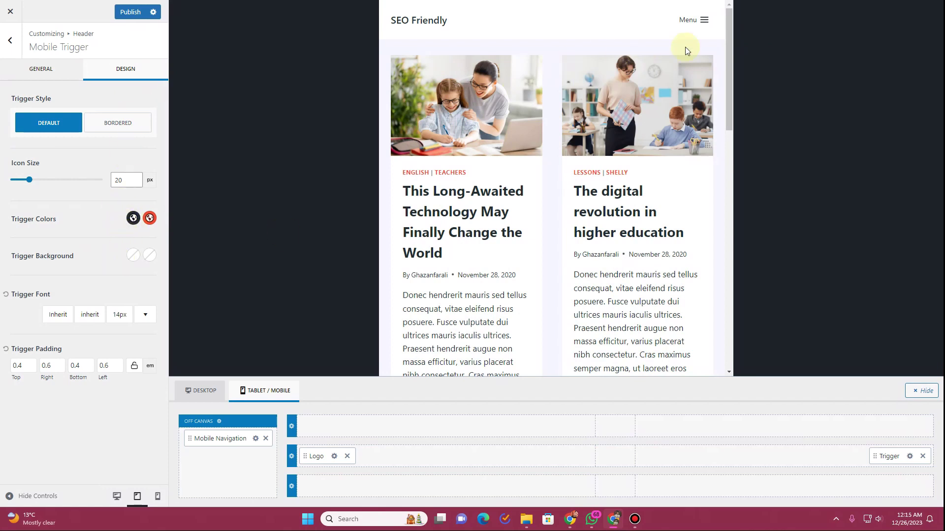
left_click(703, 23)
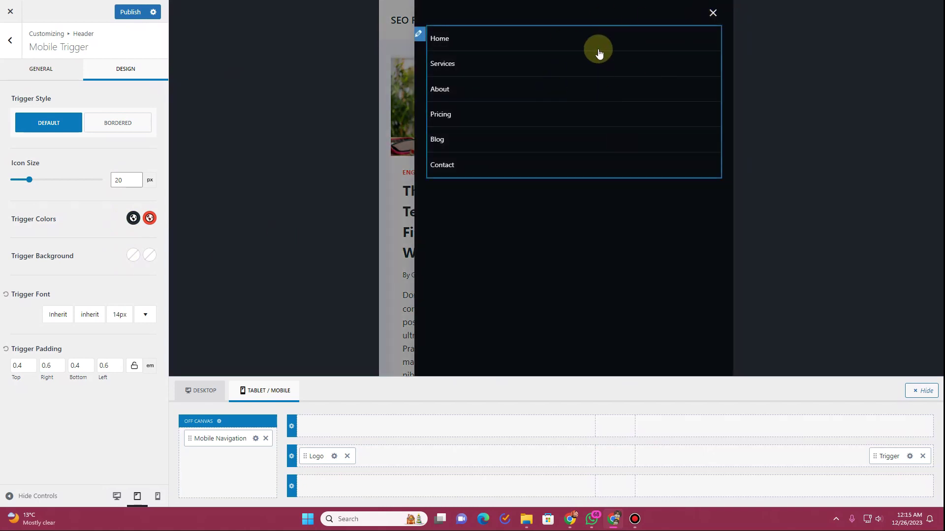
Step: Open the settings of the mobile header's Off Canvas area
left_click(219, 422)
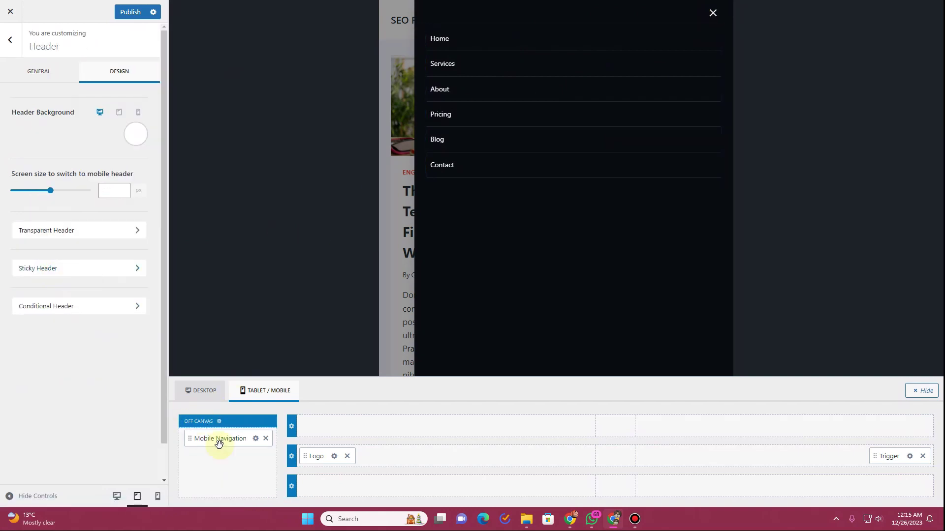
left_click(219, 423)
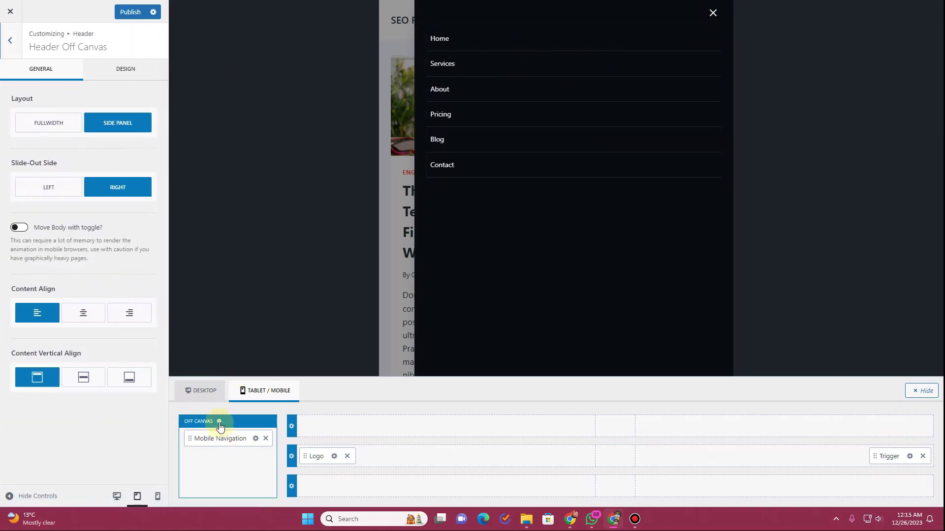
left_click_drag(29, 46, 132, 49)
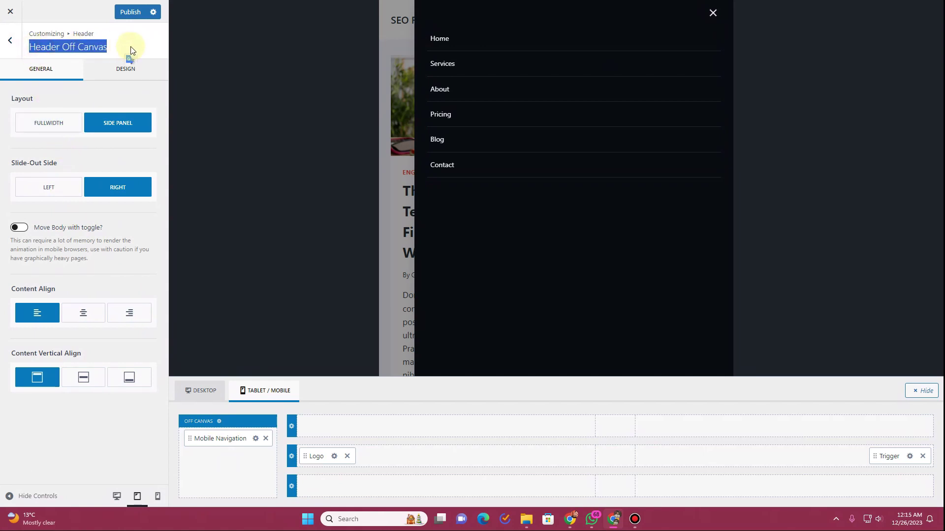
left_click(76, 87)
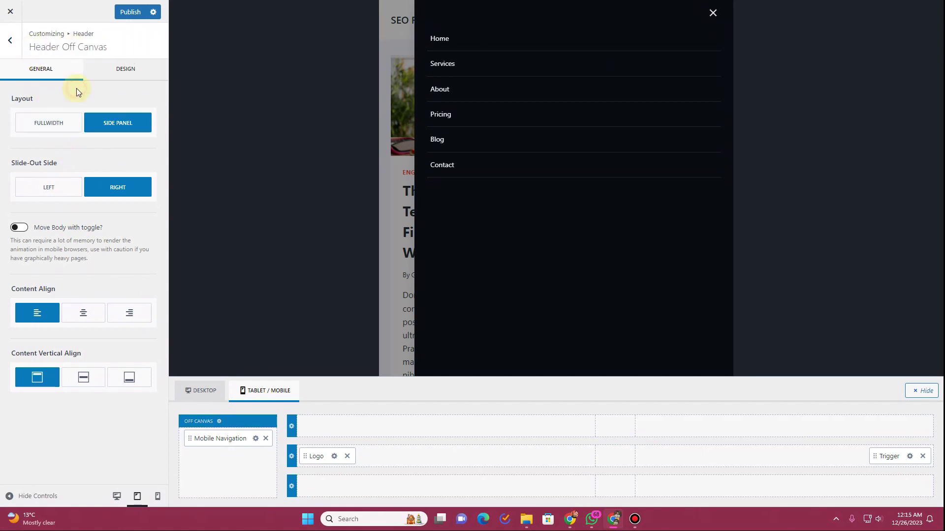
Step: Try the Fullwidth layout and Left slide-out side for the off-canvas menu, restoring Side Panel and Right
left_click(75, 130)
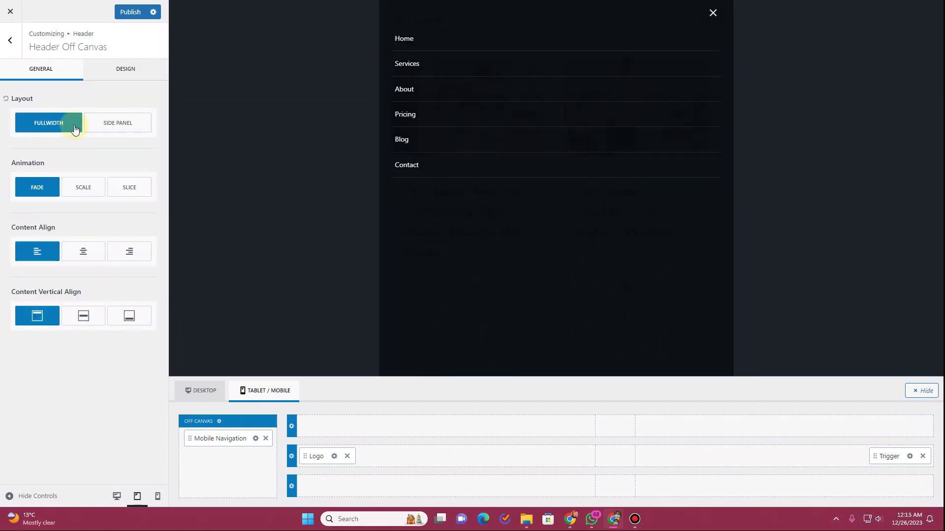
left_click(112, 129)
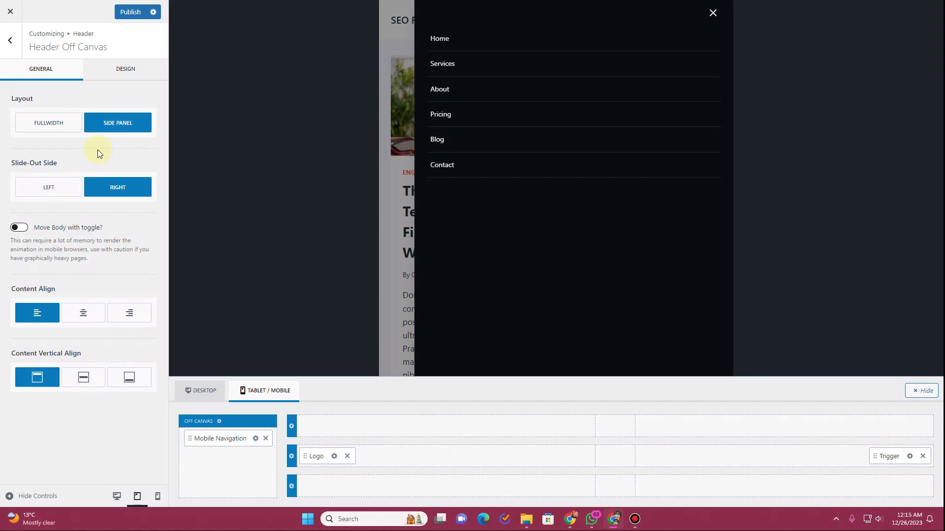
left_click(68, 191)
left_click(114, 191)
Step: Try the Move Body with toggle option by opening and closing the mobile menu, and turn it off again
left_click(23, 232)
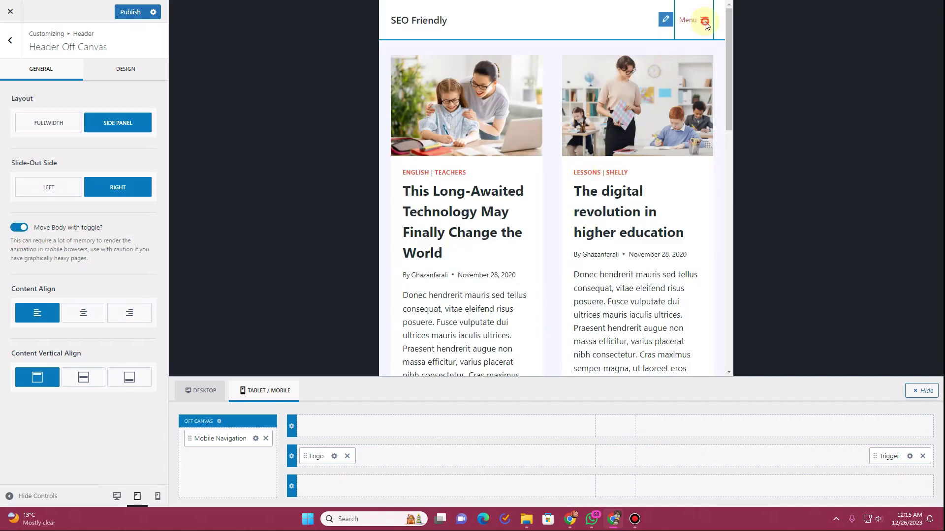
left_click(707, 19)
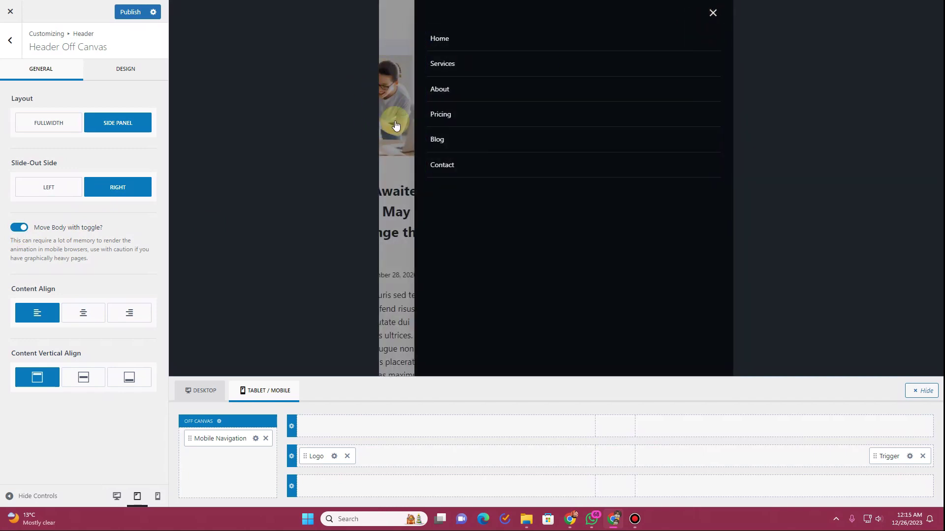
left_click(712, 13)
left_click(704, 21)
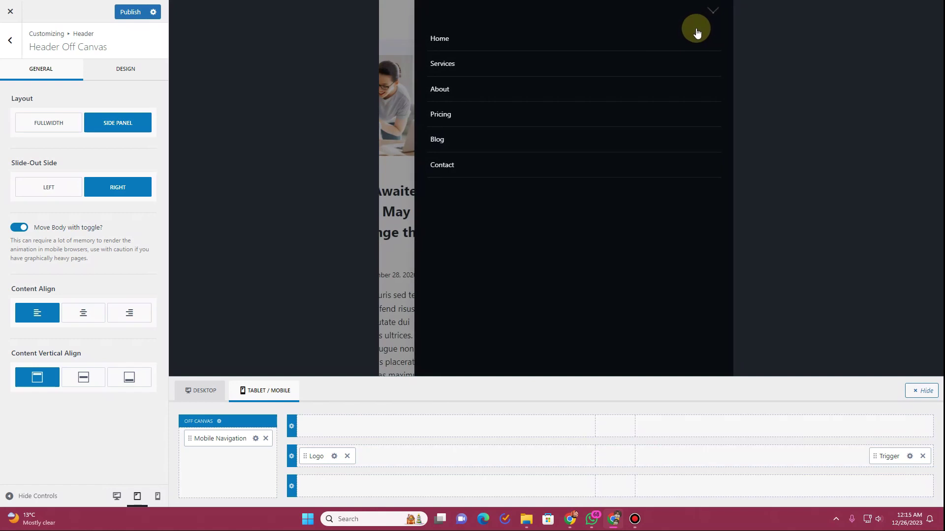
left_click(712, 11)
left_click(19, 229)
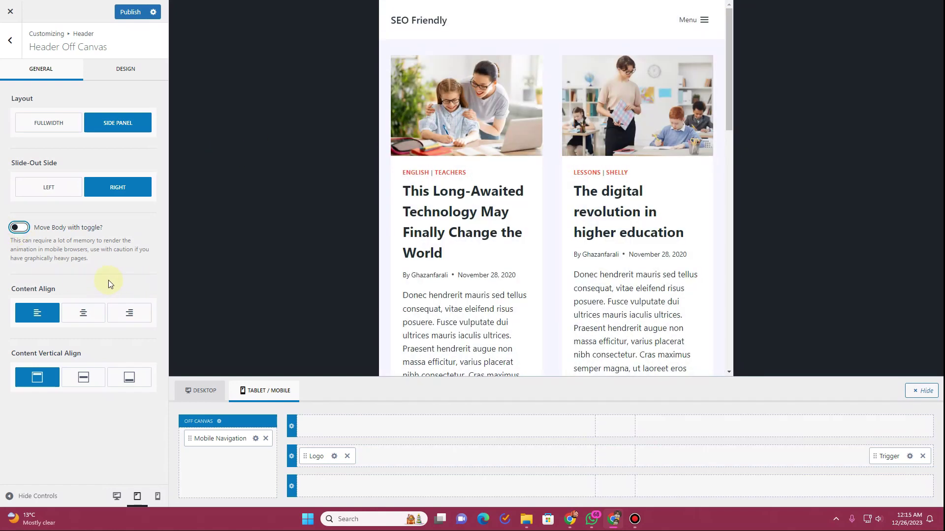
Step: Try middle and bottom vertical alignment for the off-canvas menu content and return it to top
left_click(705, 22)
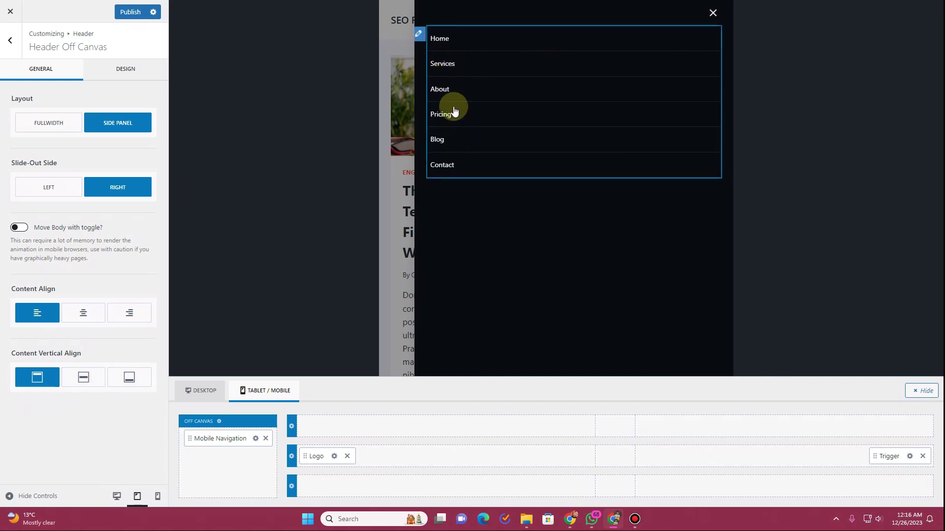
left_click(91, 378)
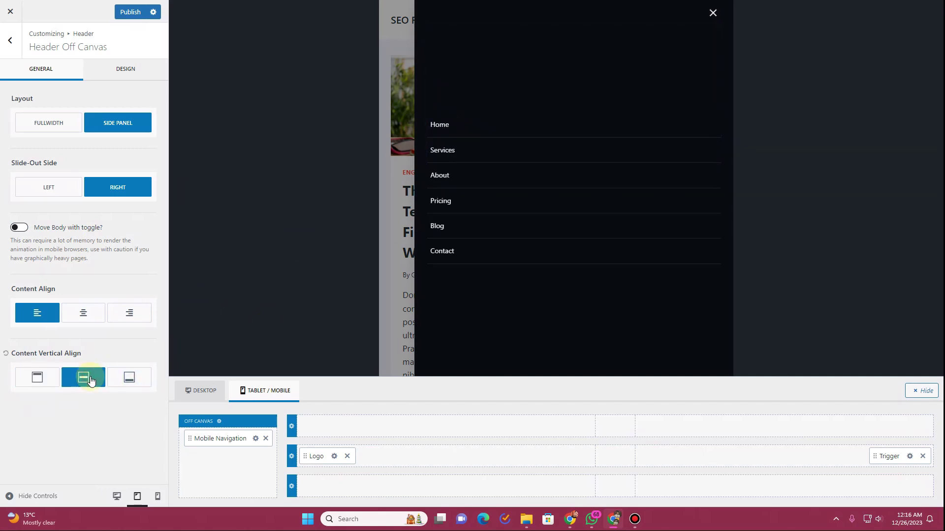
left_click(140, 388)
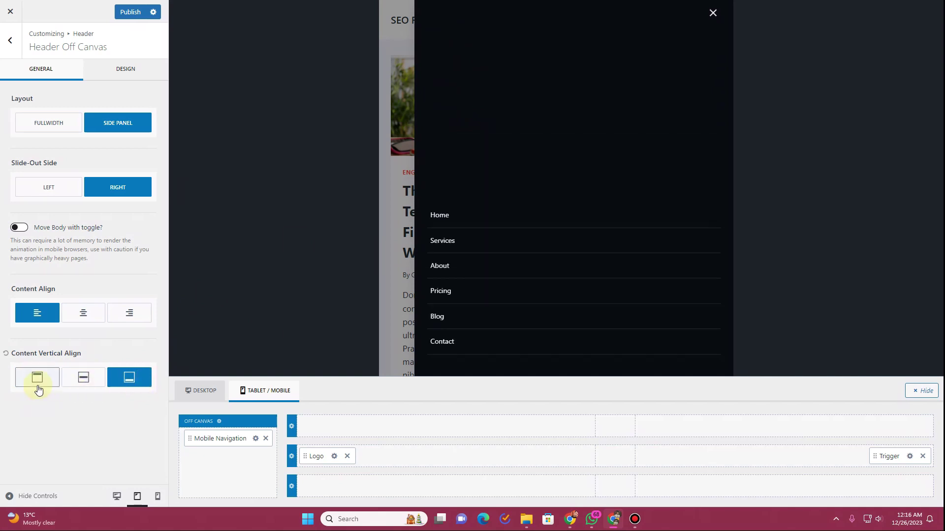
left_click(38, 390)
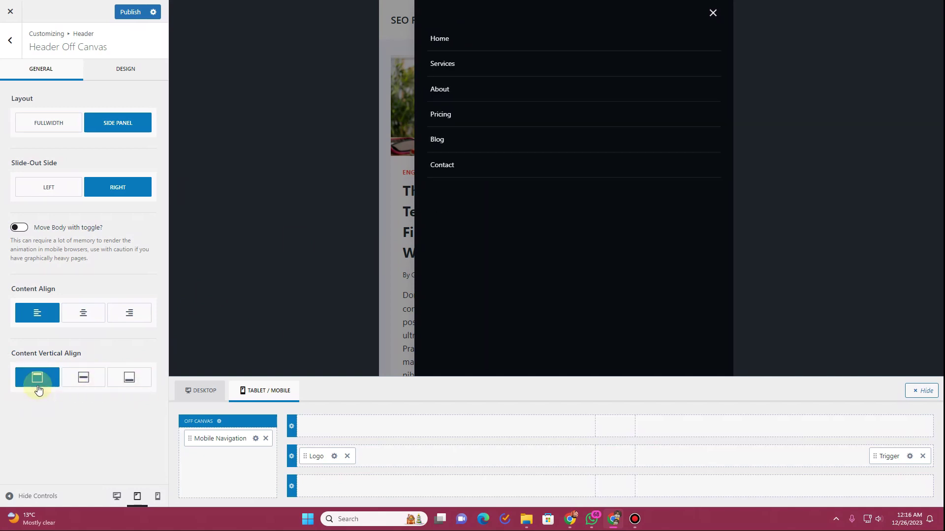
Step: Set the off-canvas popup background for desktop to the palette's dark blue (102989)
left_click(113, 73)
left_click(8, 101)
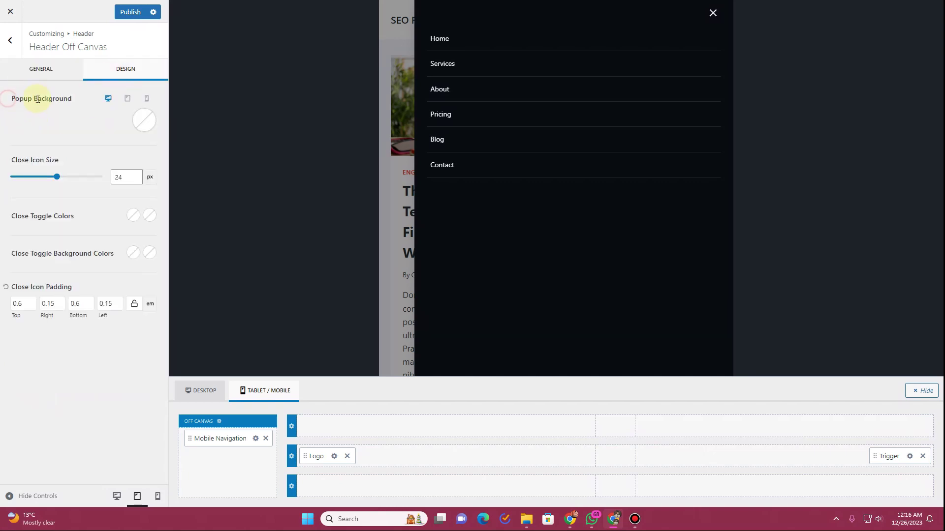
left_click(143, 127)
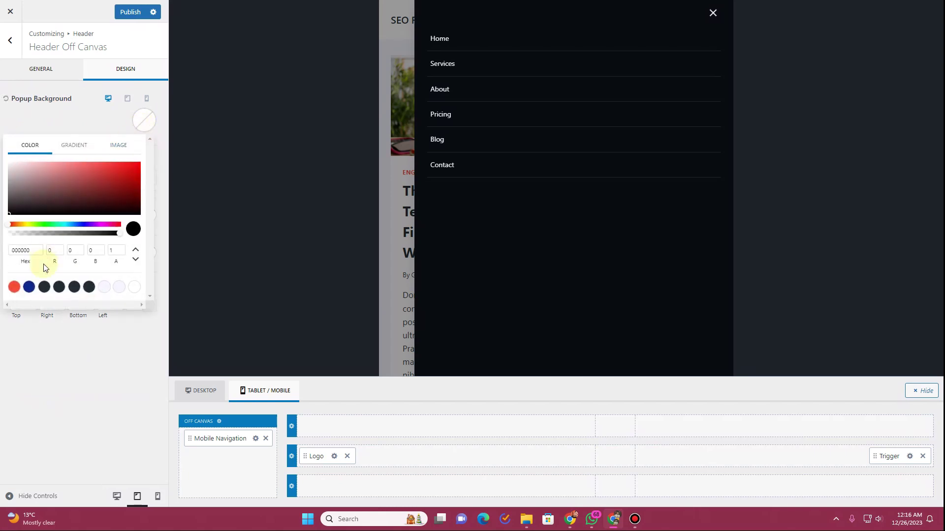
left_click(29, 287)
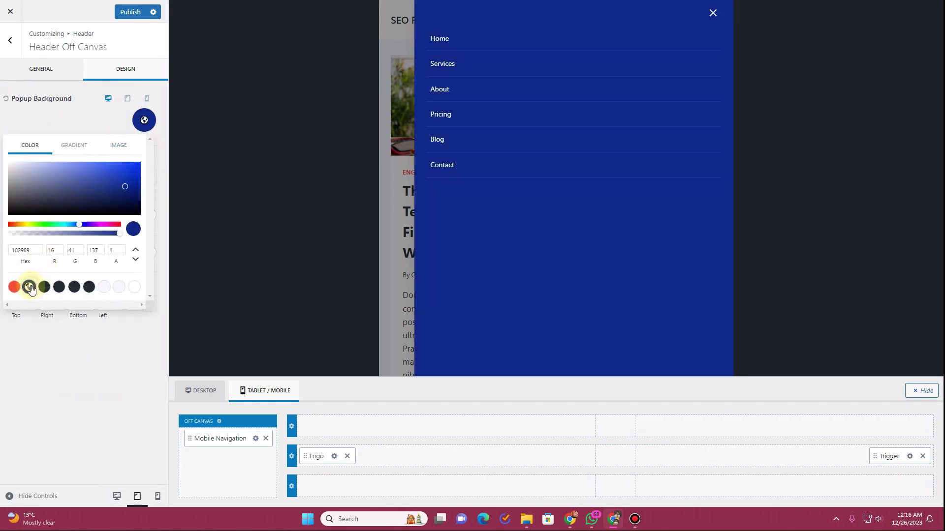
left_click(78, 119)
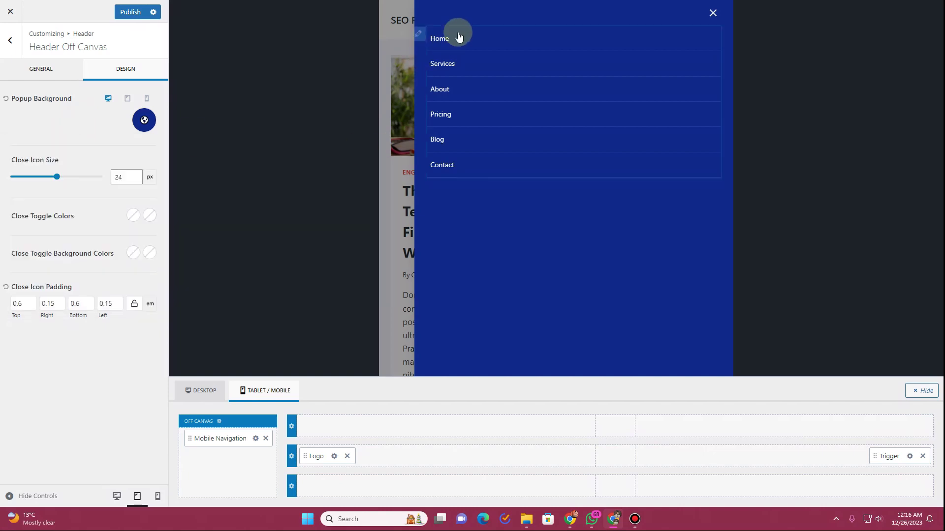
Step: Try the palette red (FF4934) as the off-canvas close icon's initial color, and settle on white
left_click(56, 225)
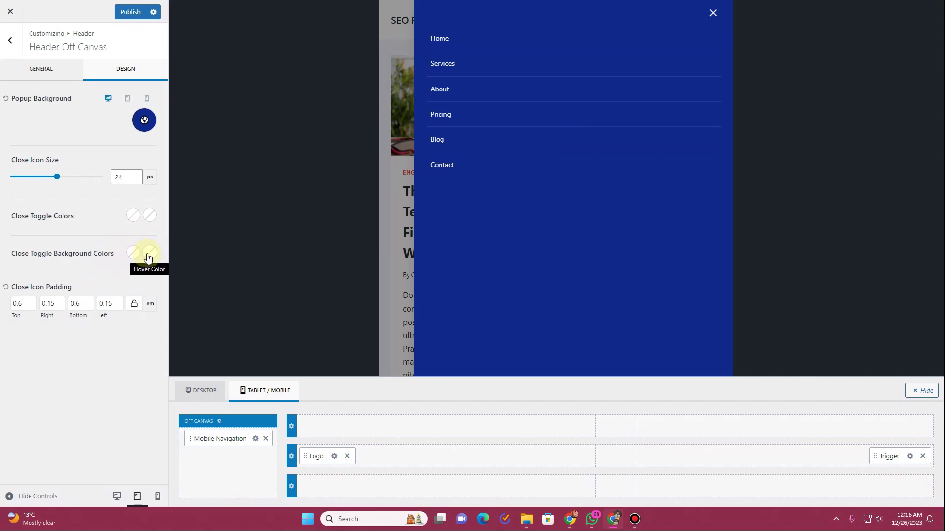
left_click(133, 215)
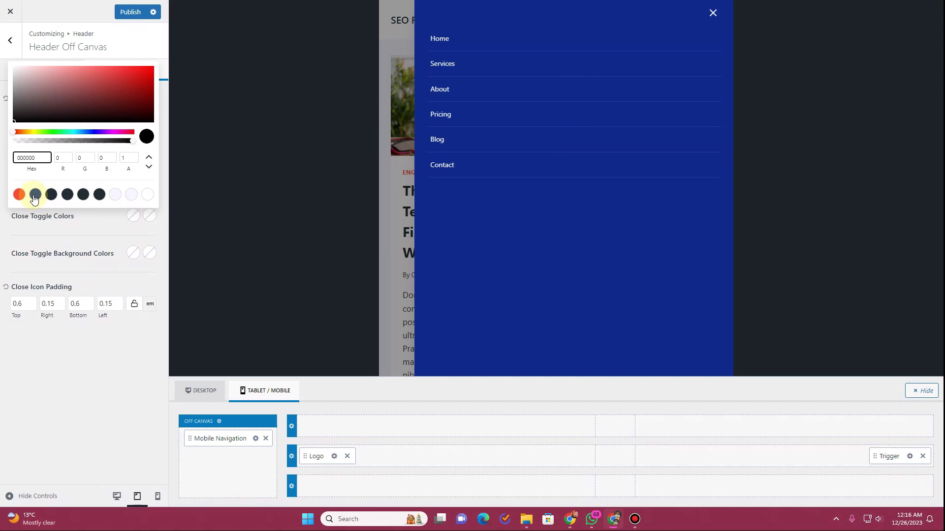
left_click(19, 194)
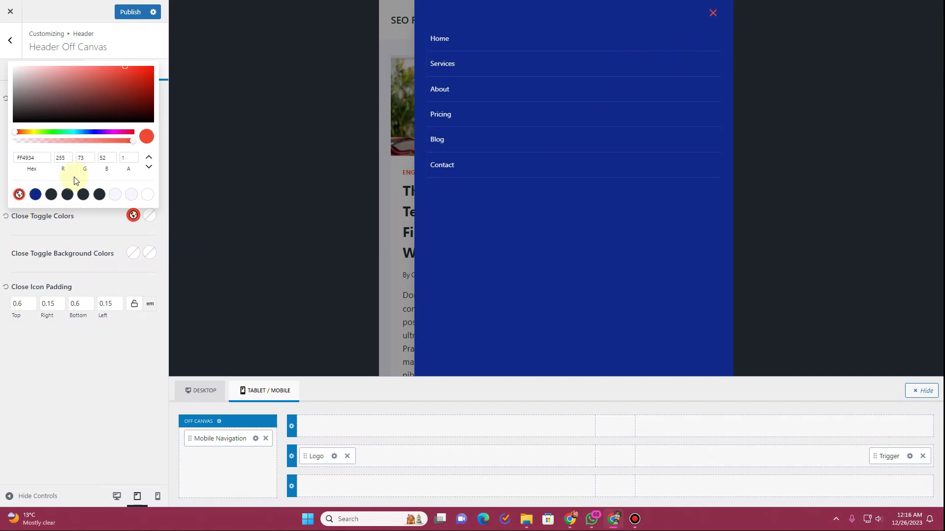
left_click(148, 195)
left_click(99, 244)
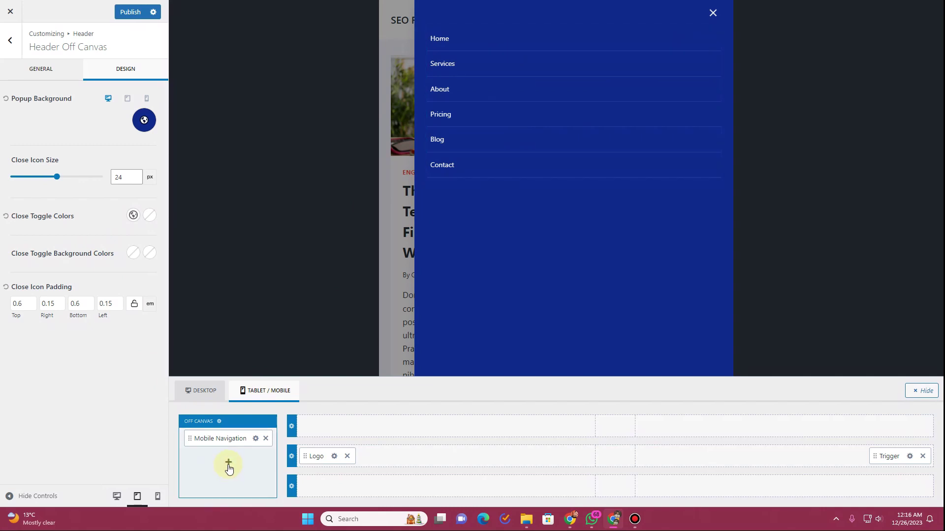
Step: Try adding a Contact element to the Off Canvas area, place it above Mobile Navigation, and check it in the mobile menu
left_click(229, 464)
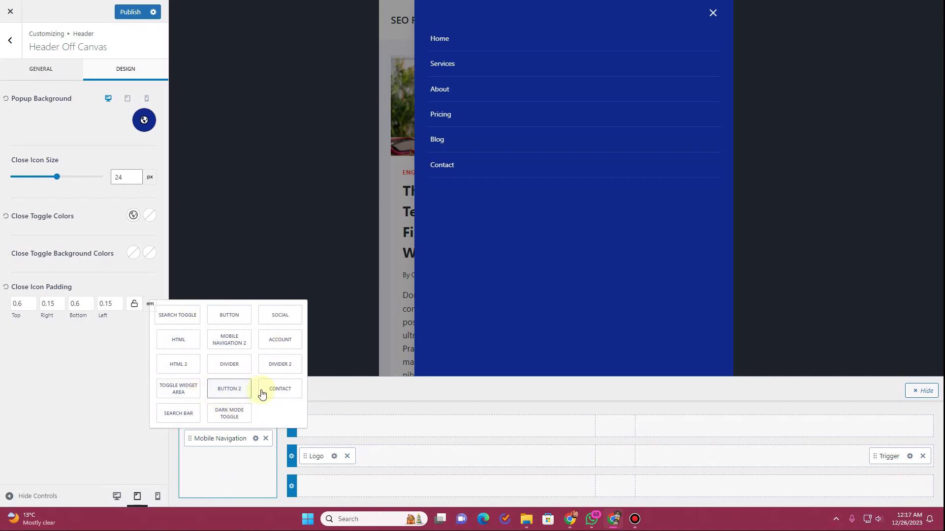
left_click(278, 393)
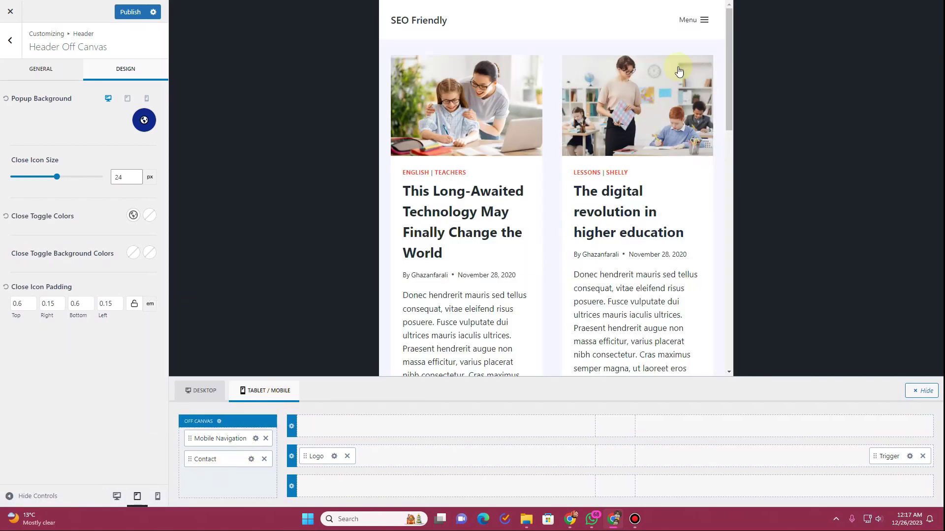
left_click(705, 20)
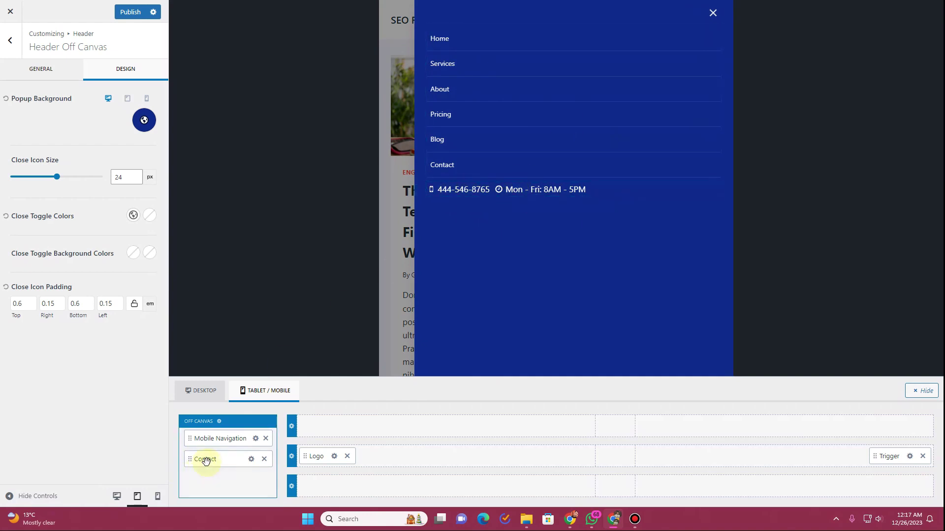
left_click_drag(205, 460, 209, 441)
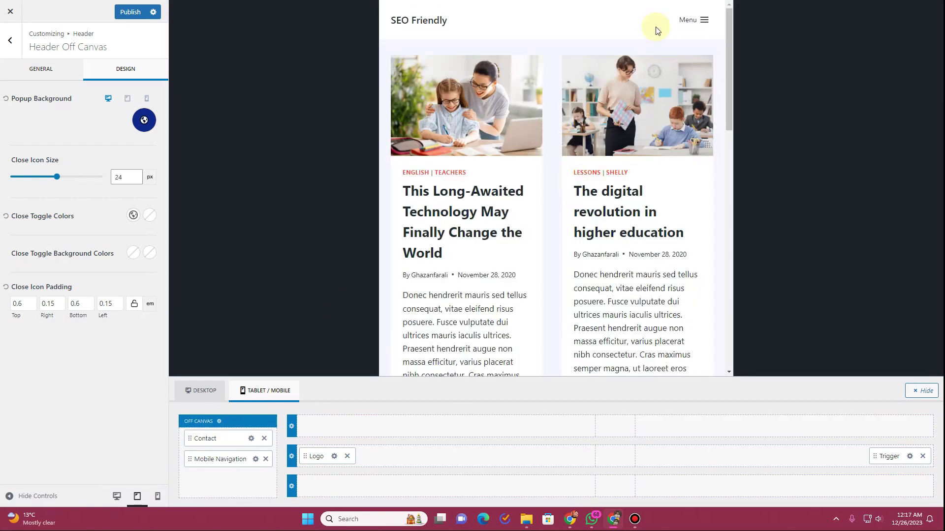
left_click(706, 22)
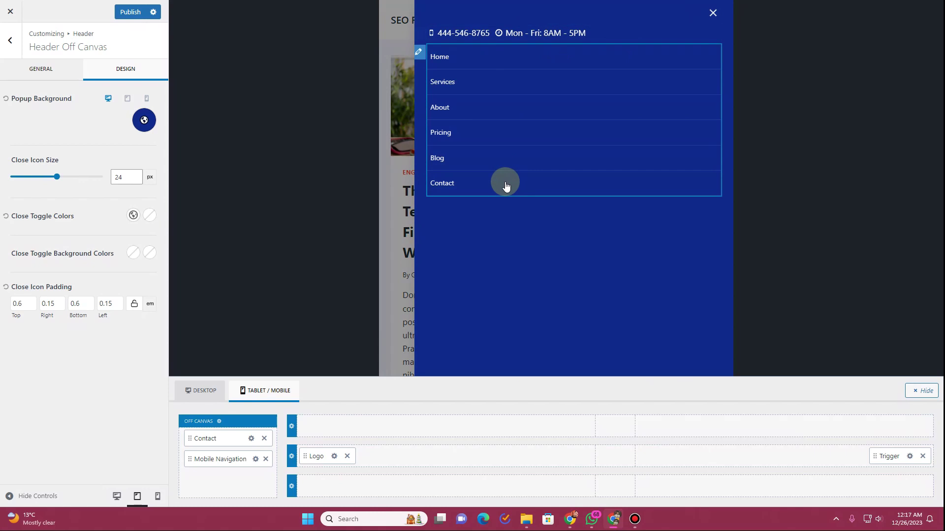
Step: Try adding a Social element below Mobile Navigation in the Off Canvas area and preview it in the mobile menu
left_click(221, 483)
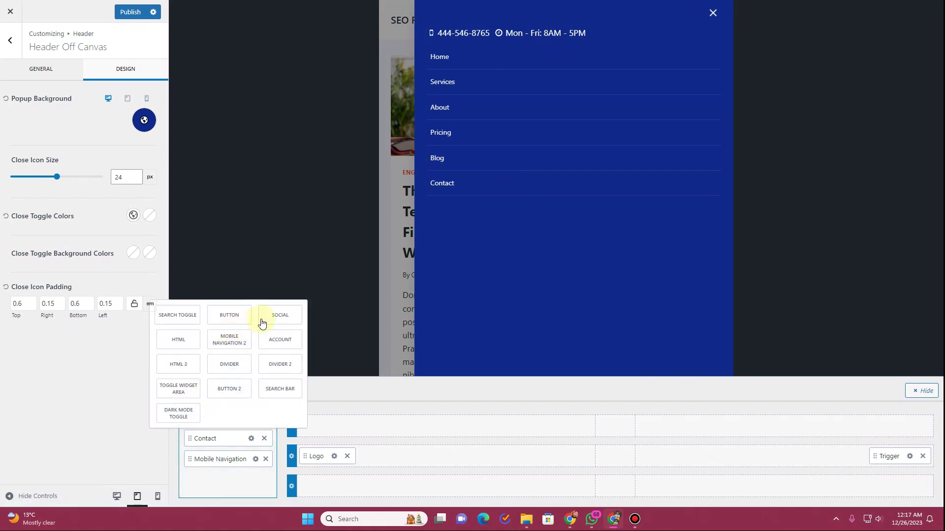
left_click(277, 315)
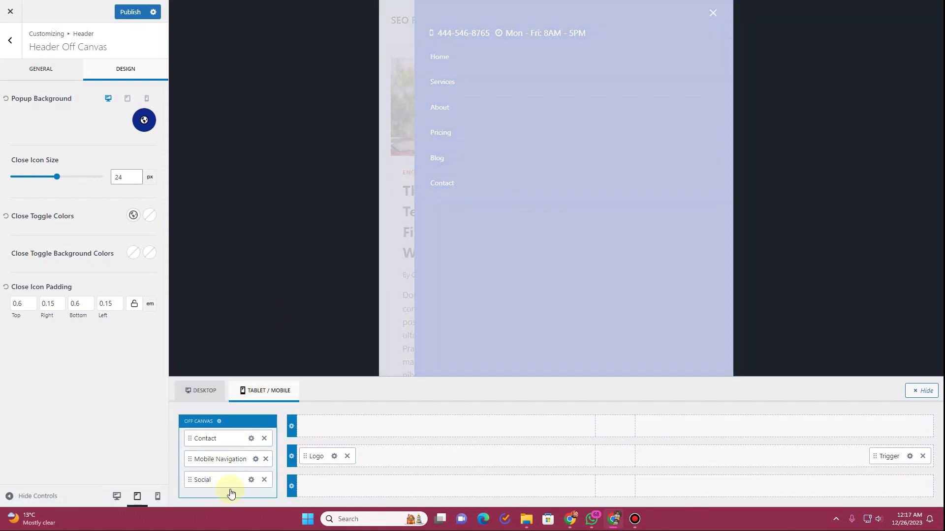
left_click(698, 20)
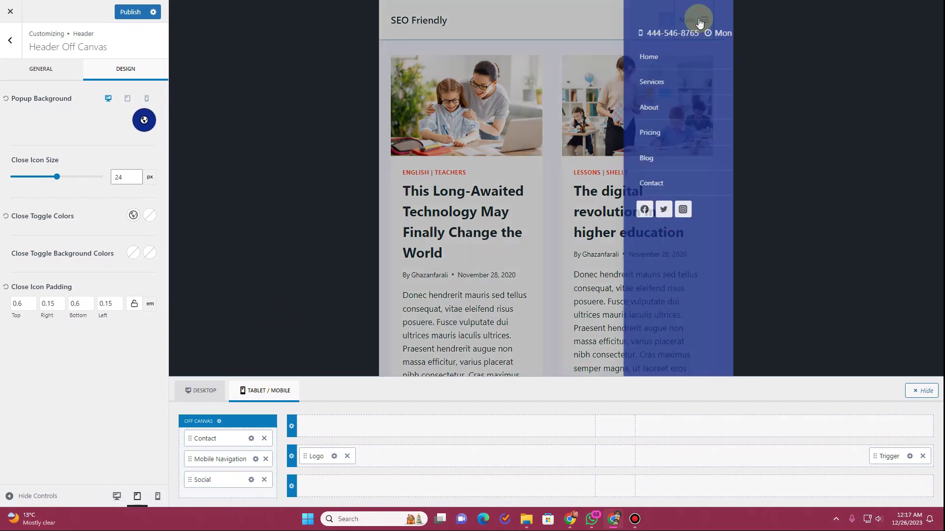
Step: Remove the Social and Contact elements from the Off Canvas area and check the mobile menu by opening and closing it
left_click(265, 480)
left_click(265, 438)
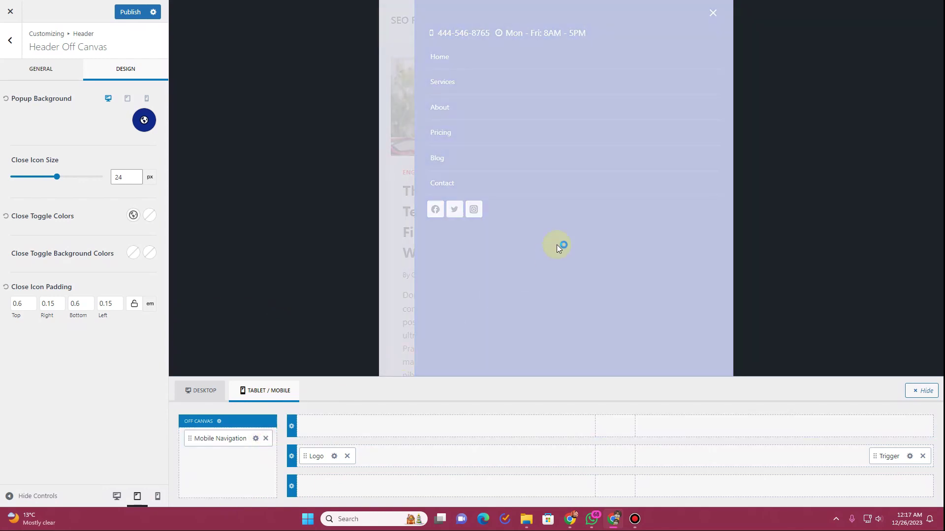
left_click(698, 20)
left_click(710, 13)
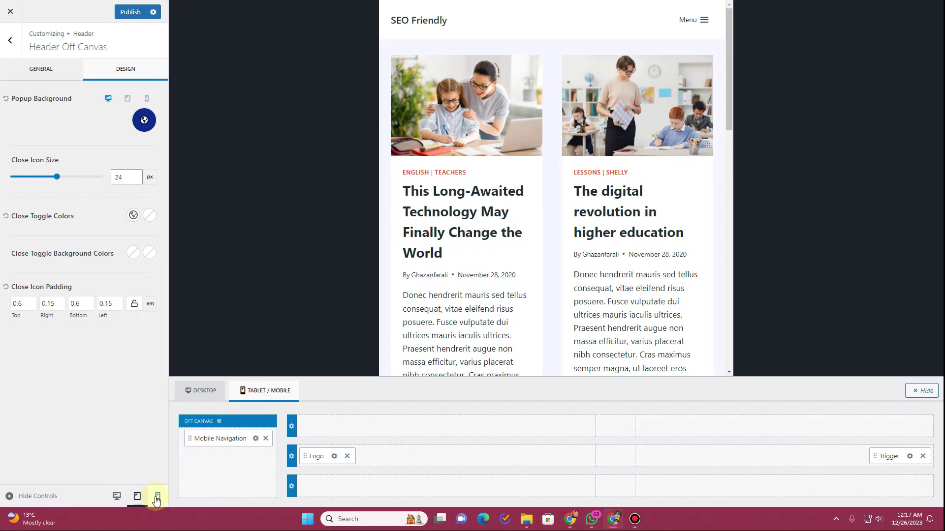
Step: Preview the off-canvas menu at phone size and open the Mobile Navigation element's design settings
left_click(156, 498)
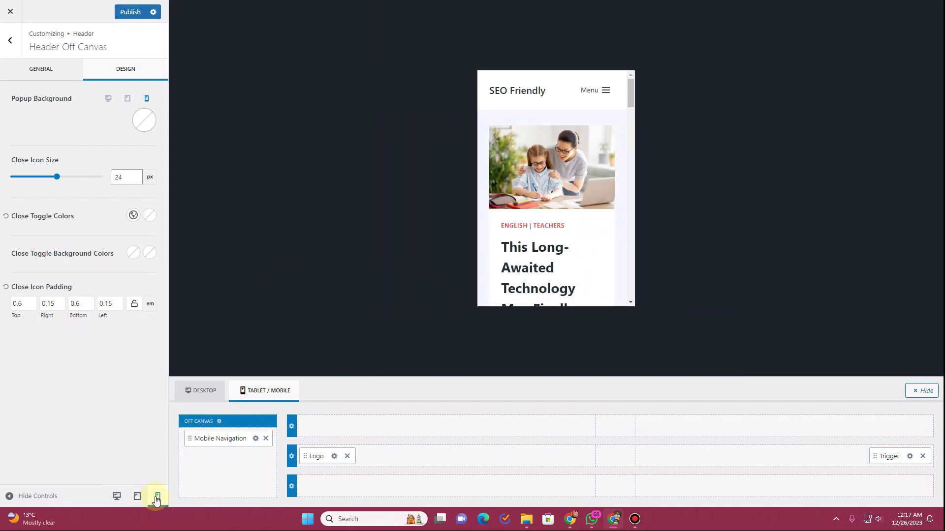
left_click(608, 93)
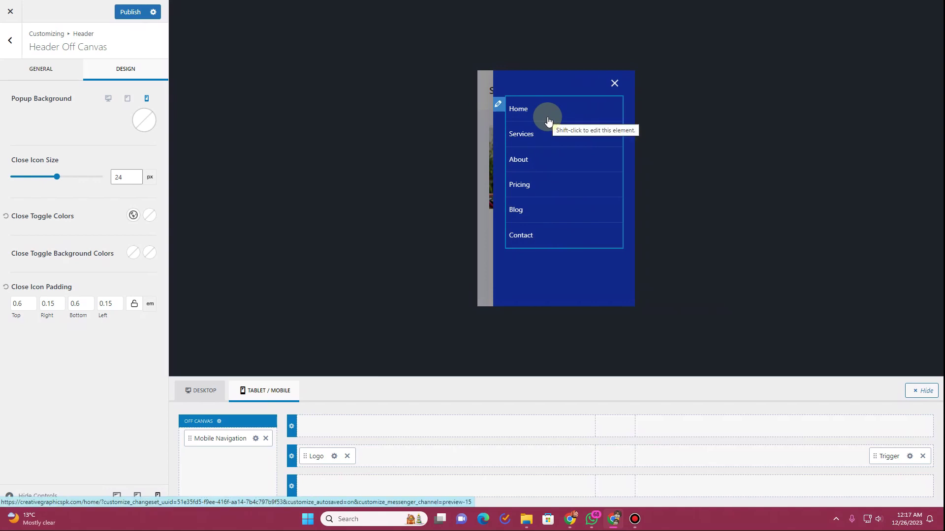
left_click(500, 109)
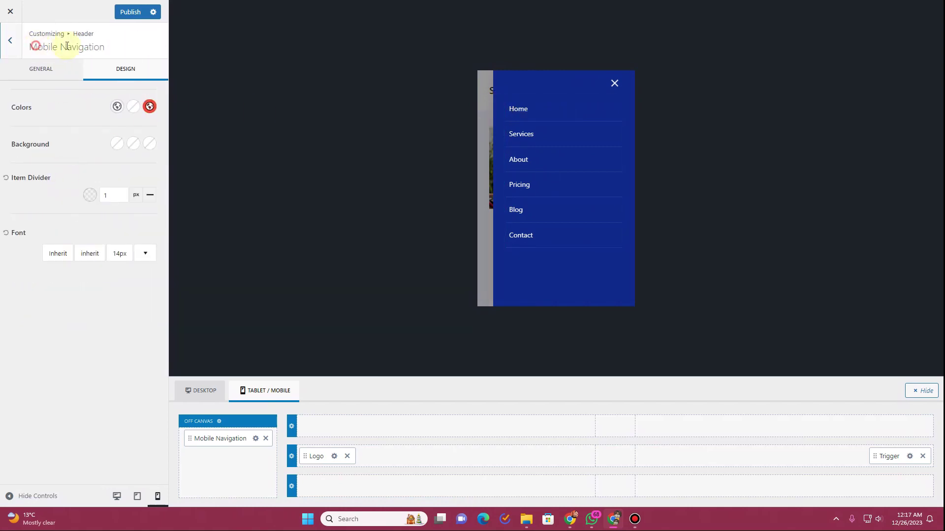
left_click_drag(36, 46, 99, 31)
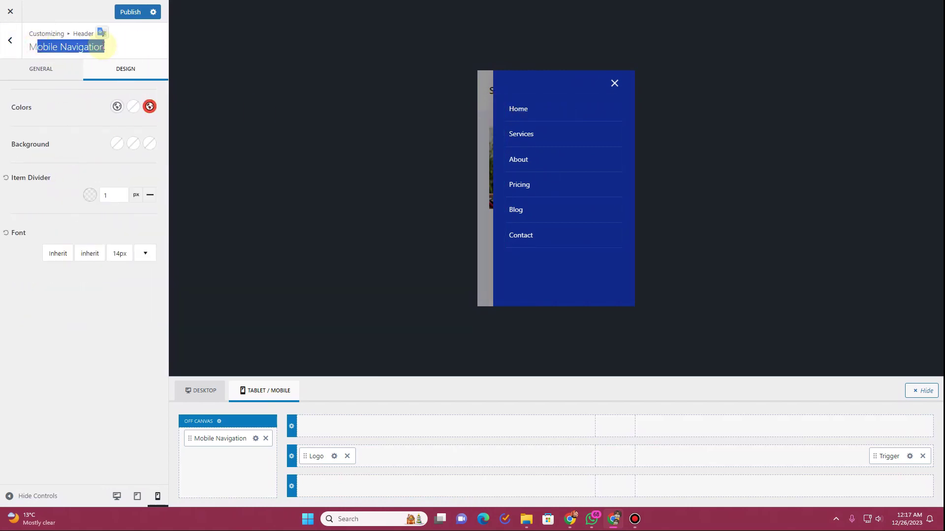
Step: Set the Mobile Navigation font size to 17 px
left_click(121, 256)
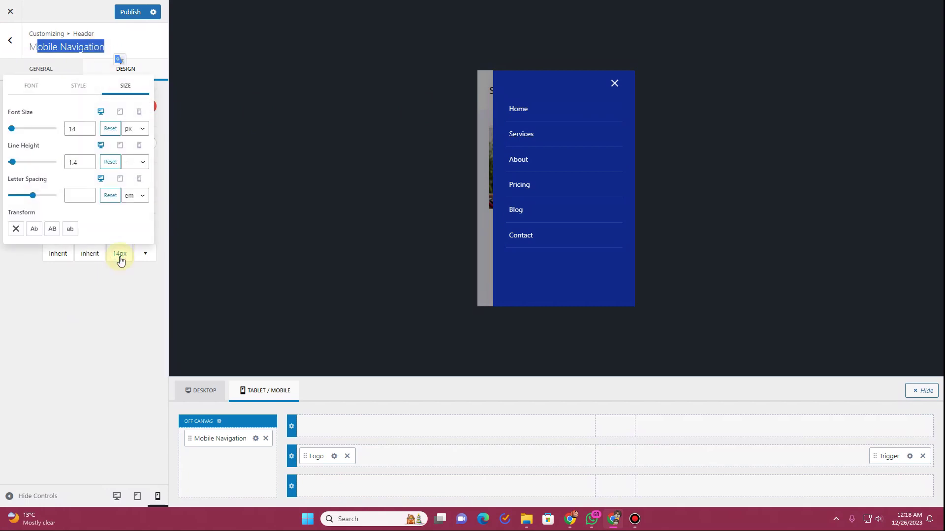
left_click(91, 127)
left_click(90, 127)
left_click(90, 127)
left_click(90, 127)
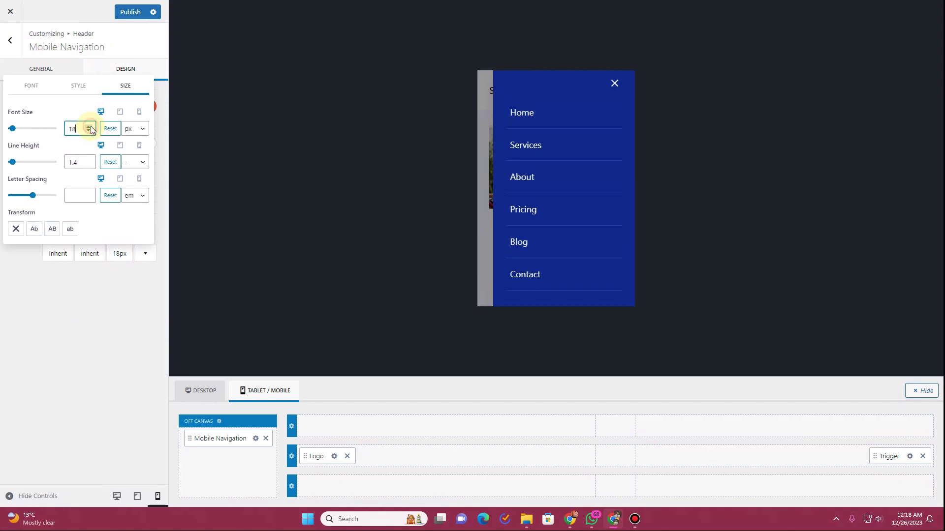
left_click(89, 133)
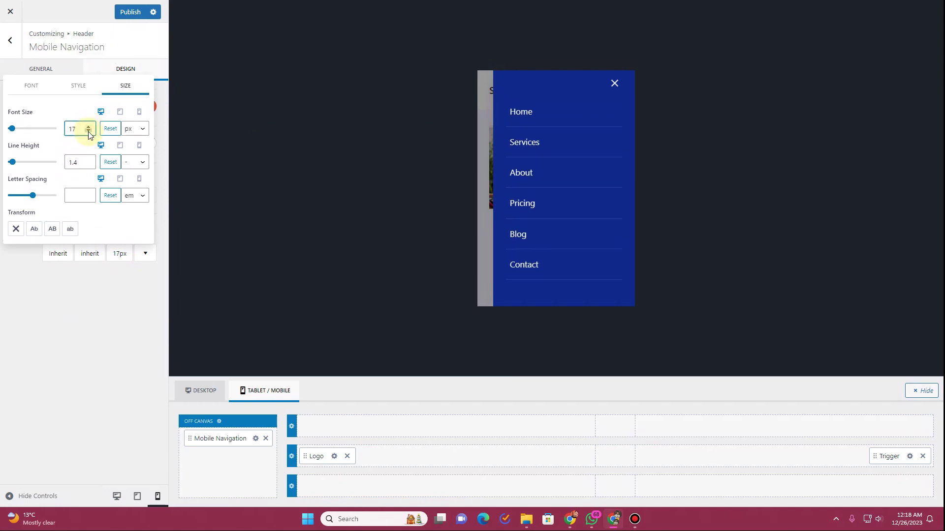
left_click(94, 326)
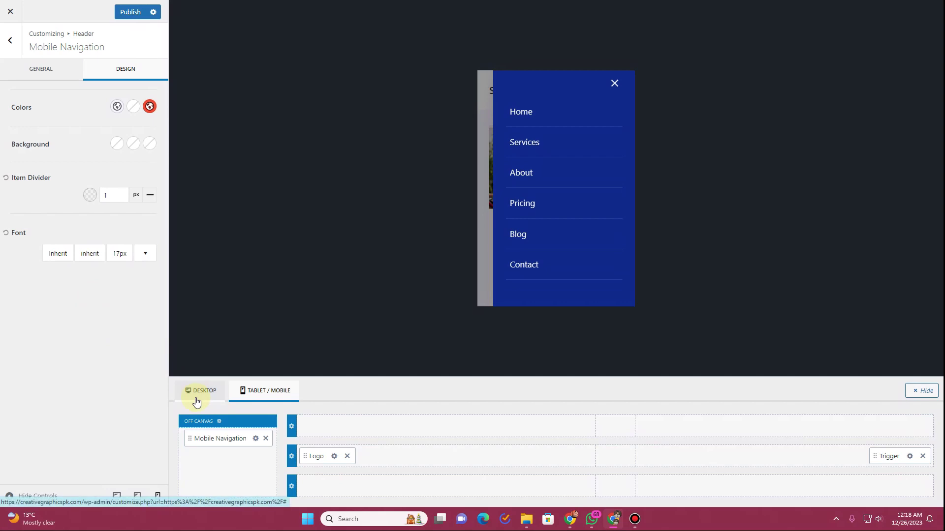
Step: Return to the desktop header view, close the open off-canvas menu, and publish the changes
left_click(197, 402)
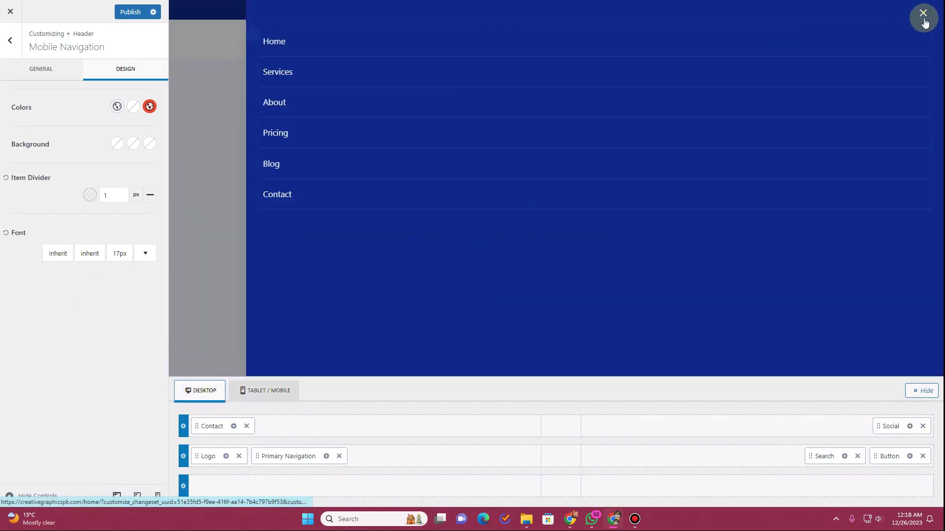
left_click(924, 15)
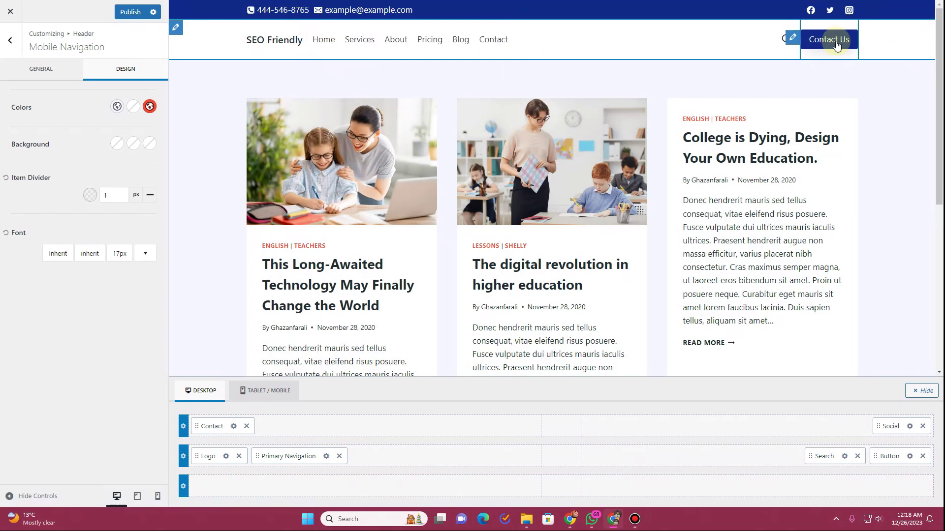
left_click(130, 12)
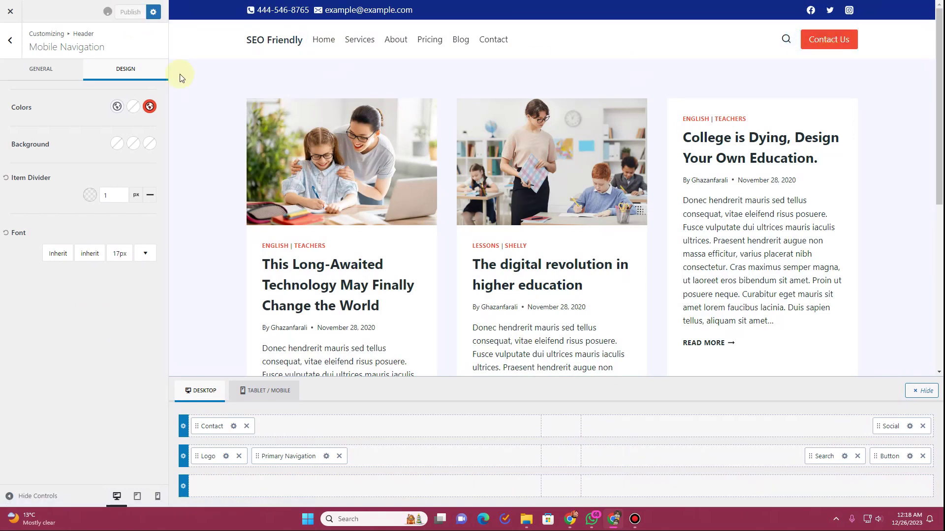